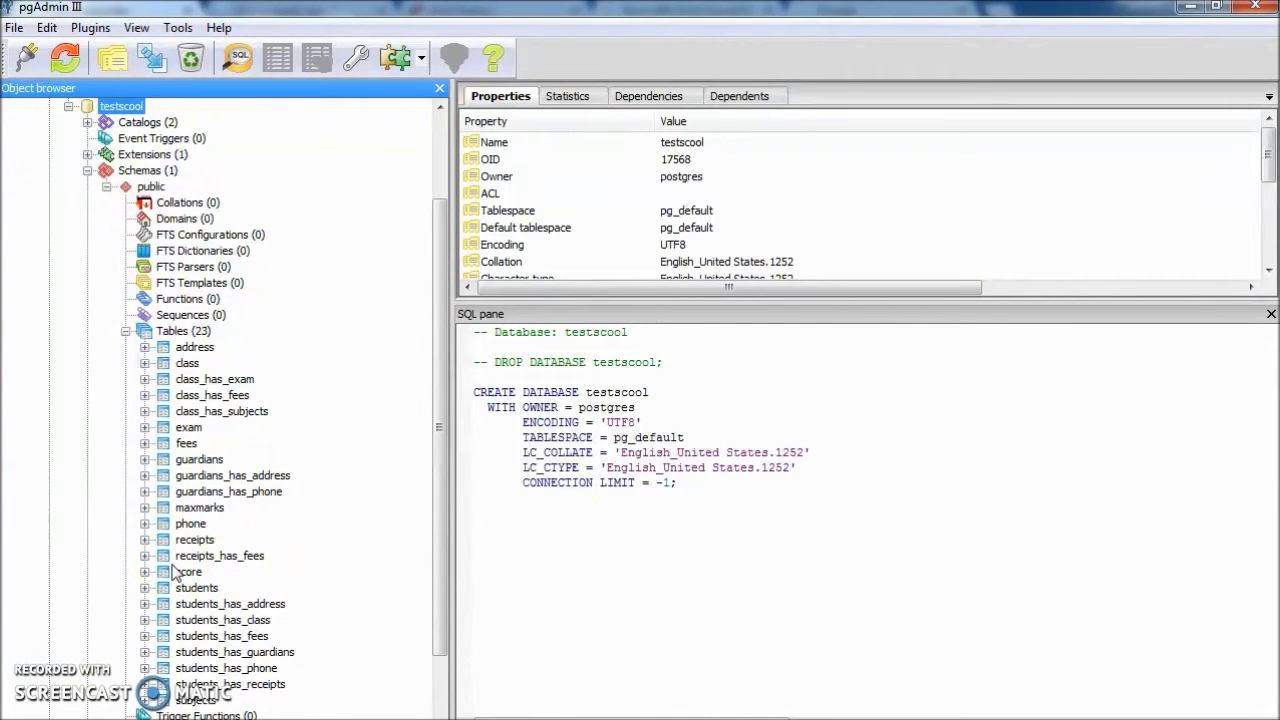
Launch sslserverapp.exe from C:\adapt\adaptserver in Explorer to start the ADAPT server.
key("alt+Tab")
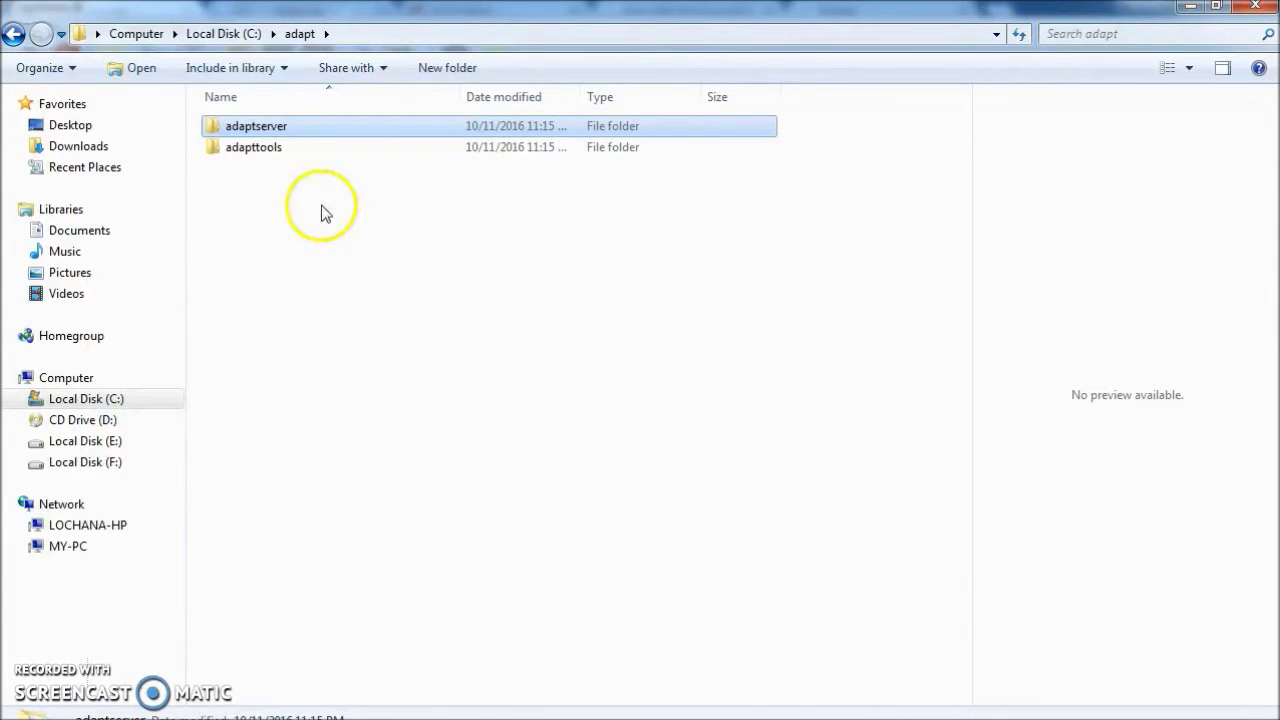
double_click(284, 135)
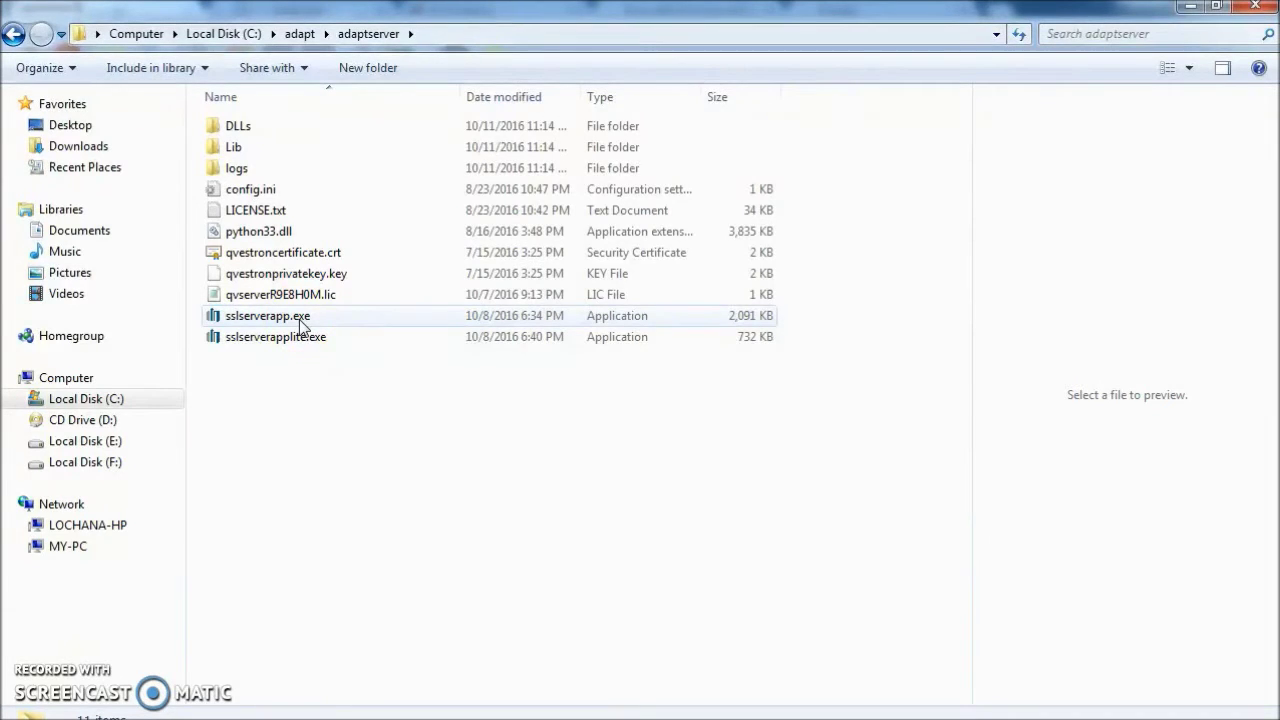
double_click(303, 325)
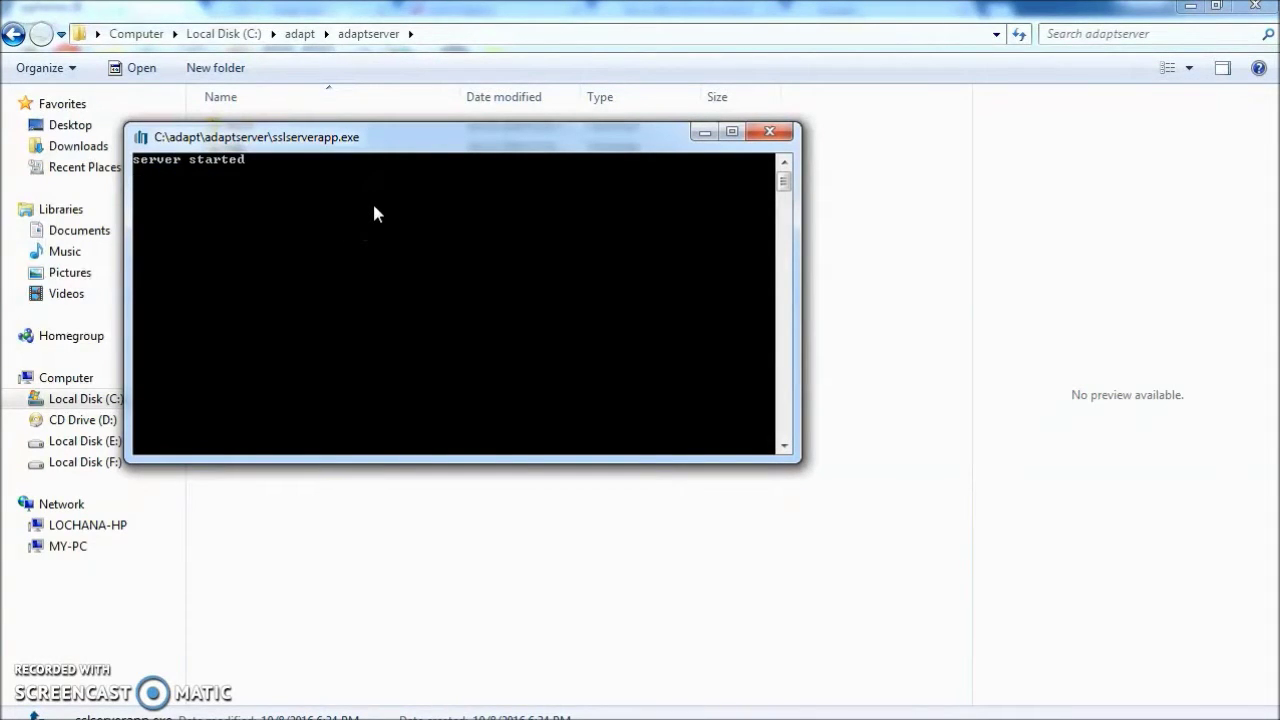
Launch qvwizard.exe from C:\adapt\adapttools and maximize the wizard window.
left_click(300, 34)
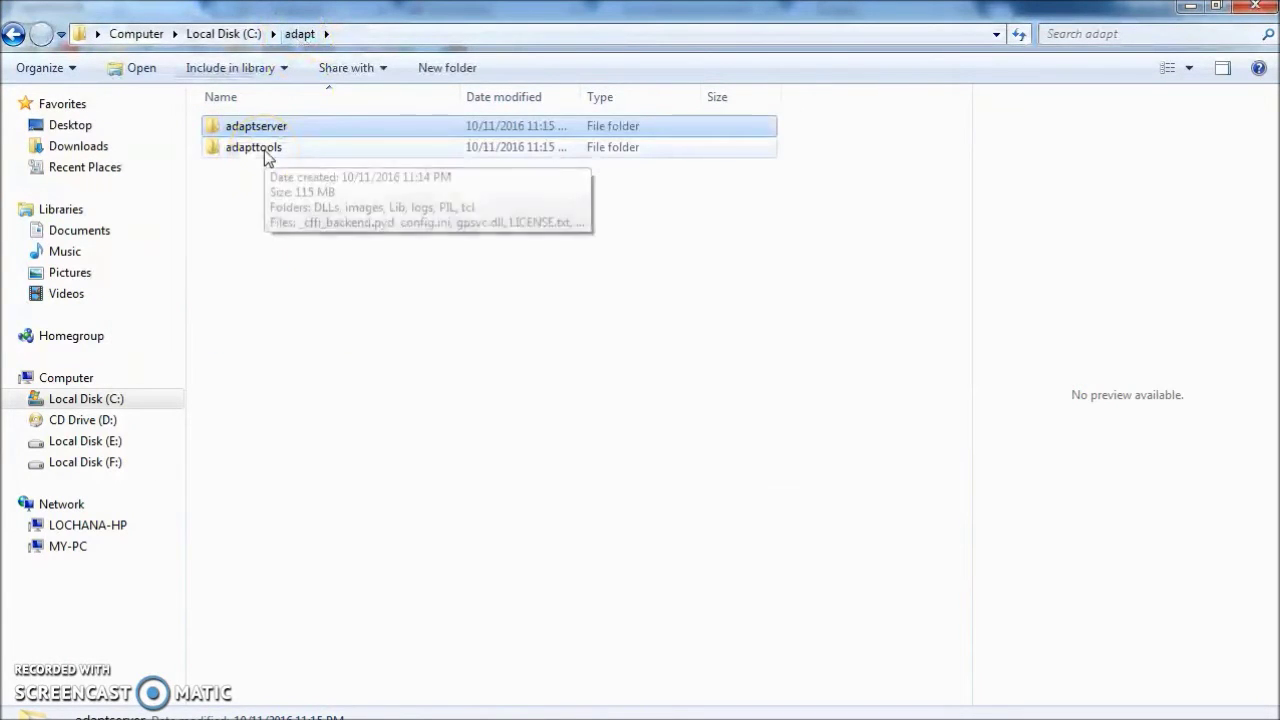
double_click(255, 147)
left_click(277, 553)
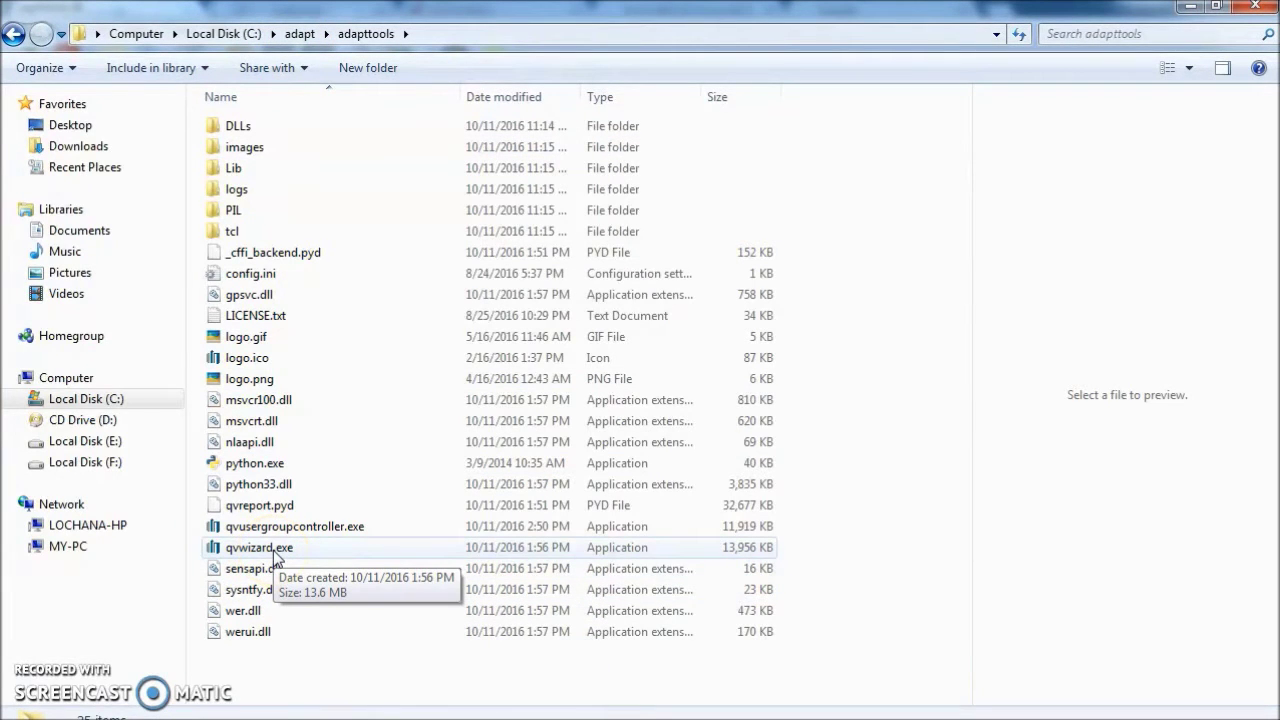
double_click(277, 558)
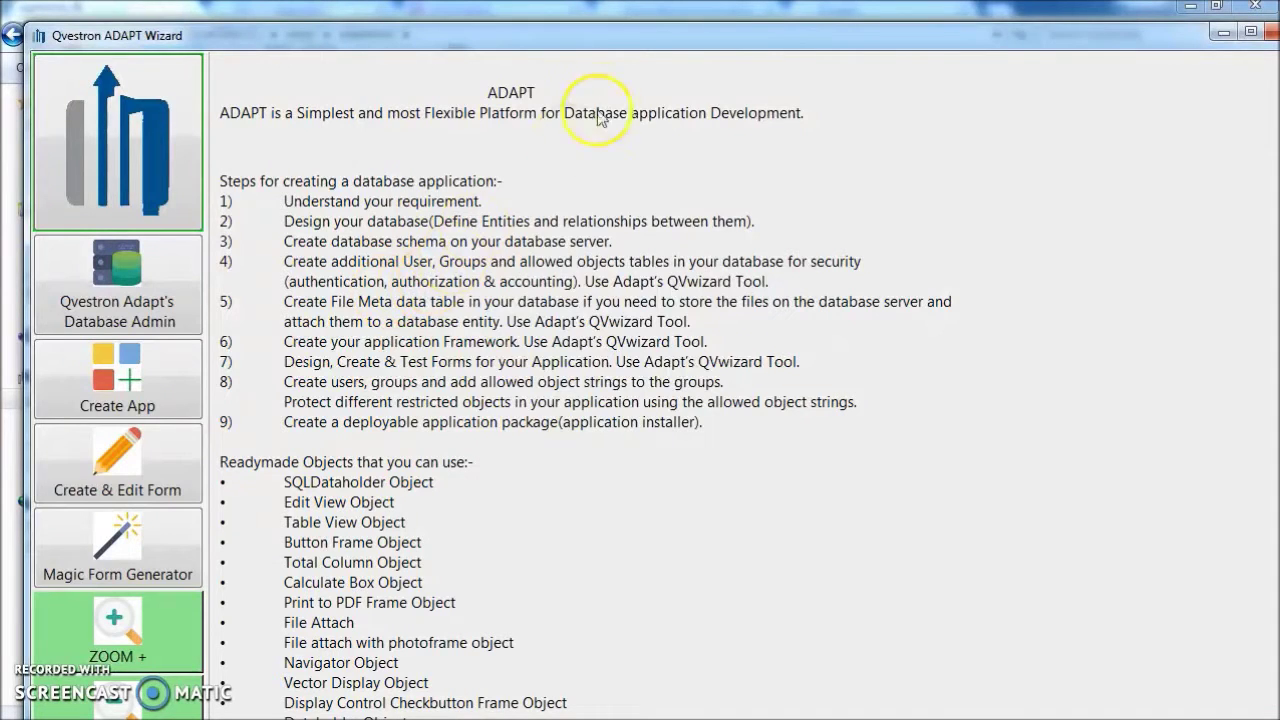
double_click(606, 36)
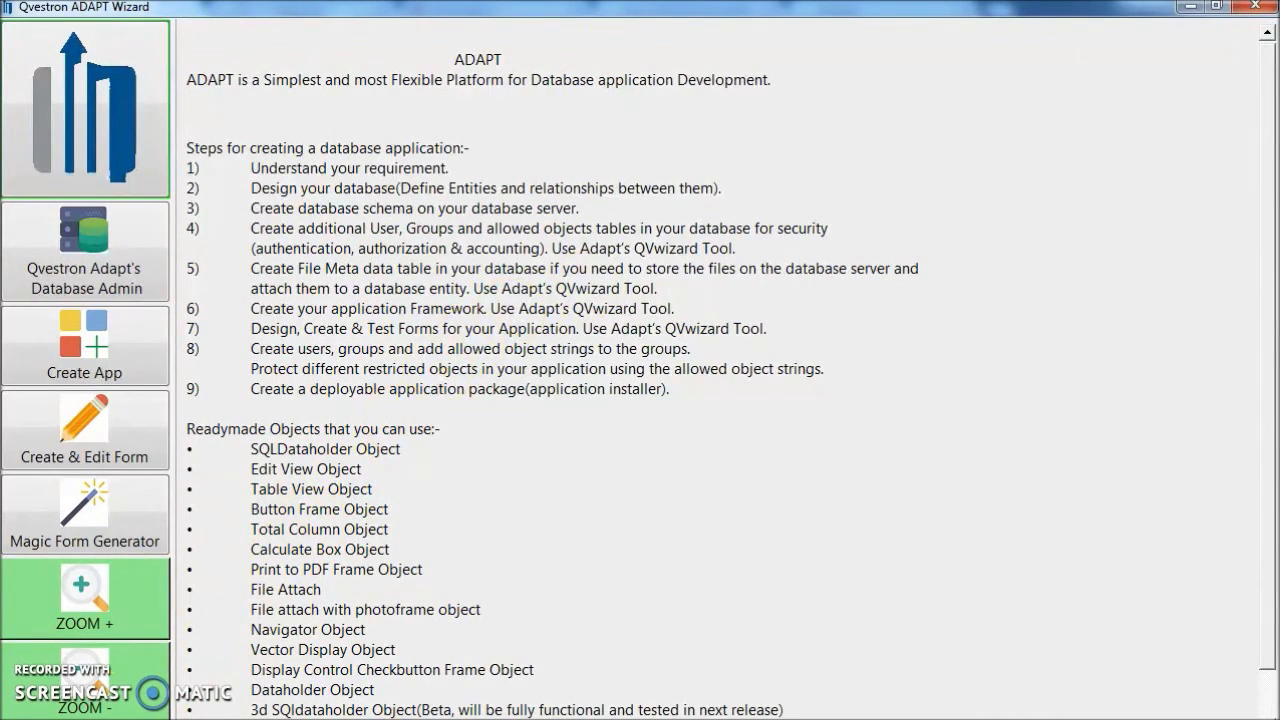
left_click(318, 490)
On Database Admin, enter database testscool, username postgres and the database password.
left_click(115, 266)
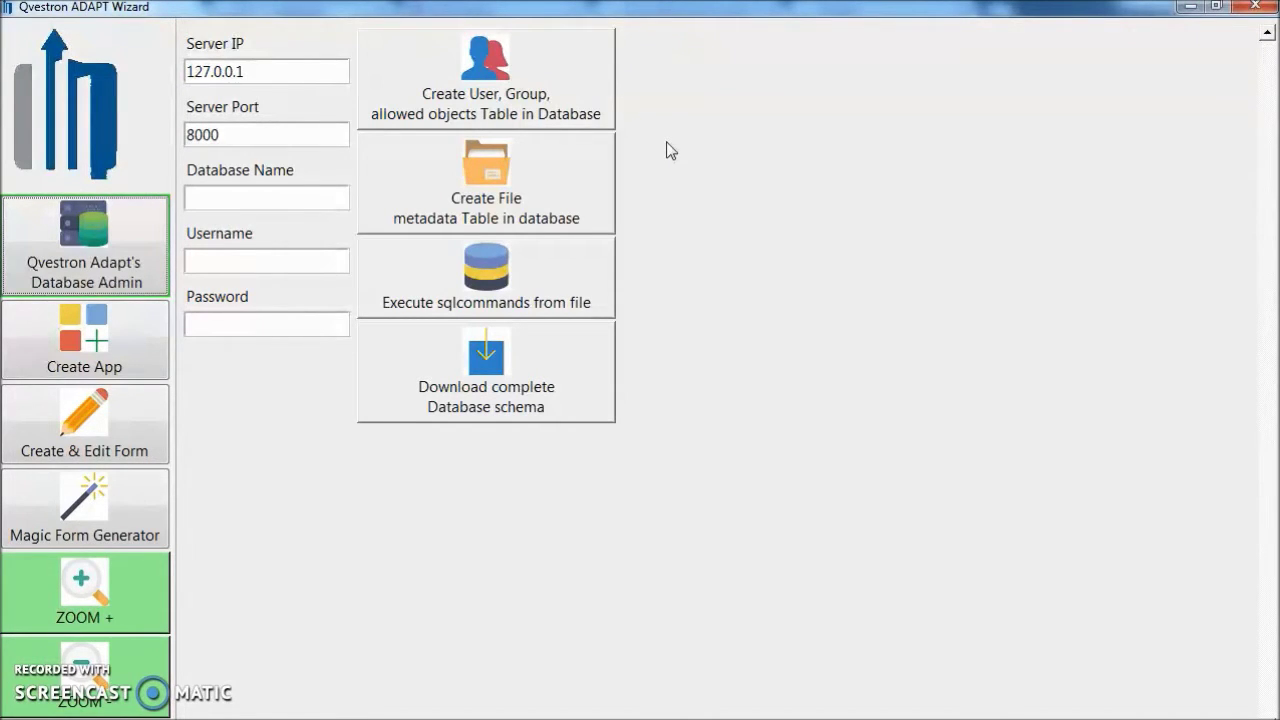
left_click(292, 200)
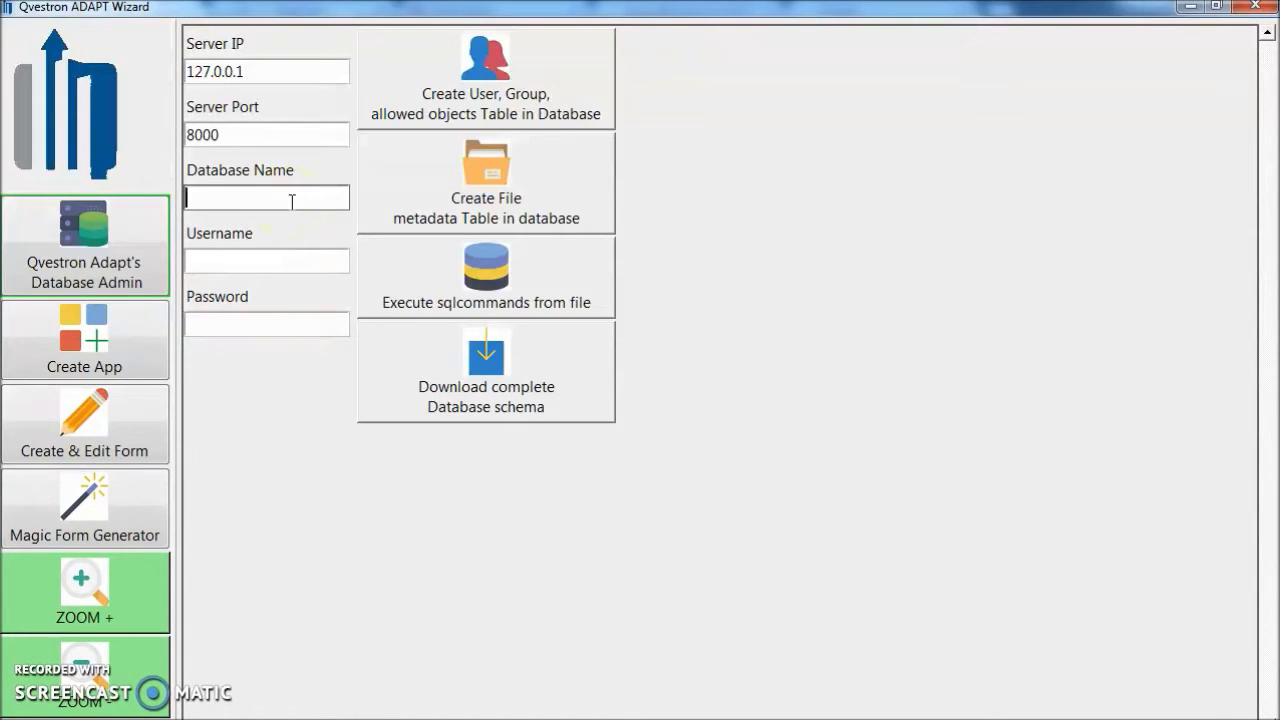
type("testscool")
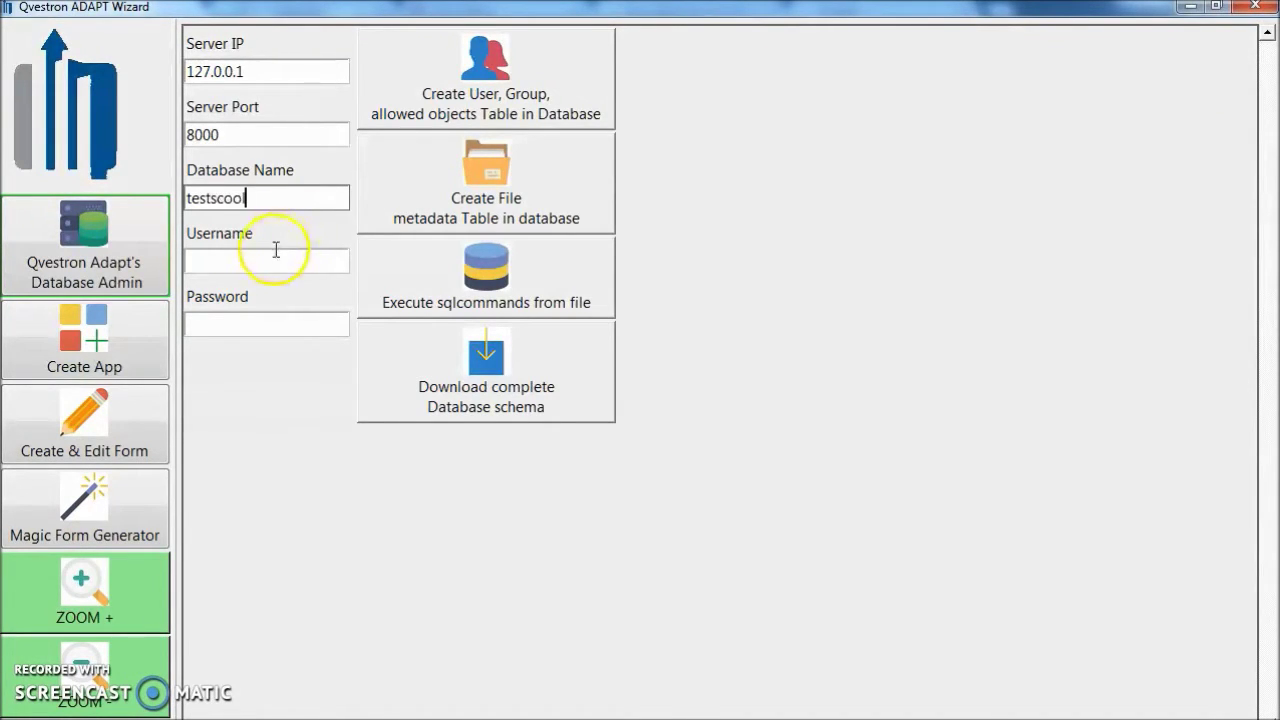
left_click(275, 263)
type("p")
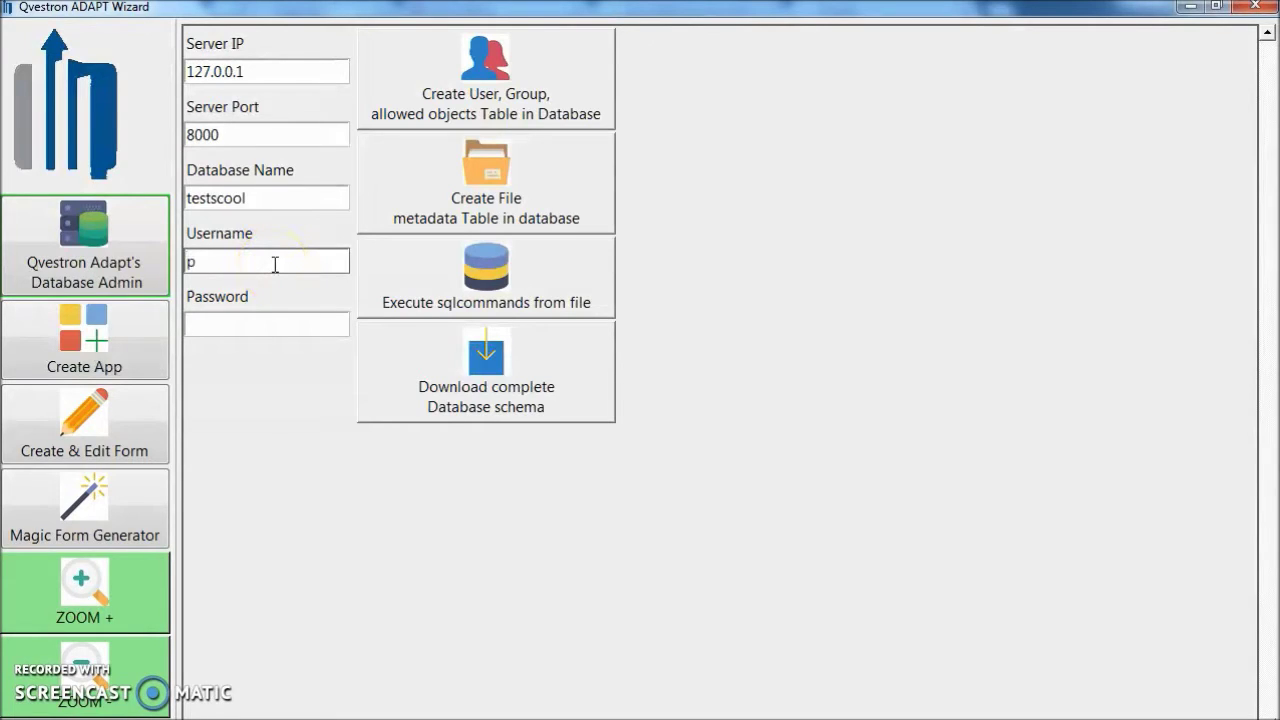
type("ostgres")
left_click(272, 273)
left_click(251, 326)
type("***")
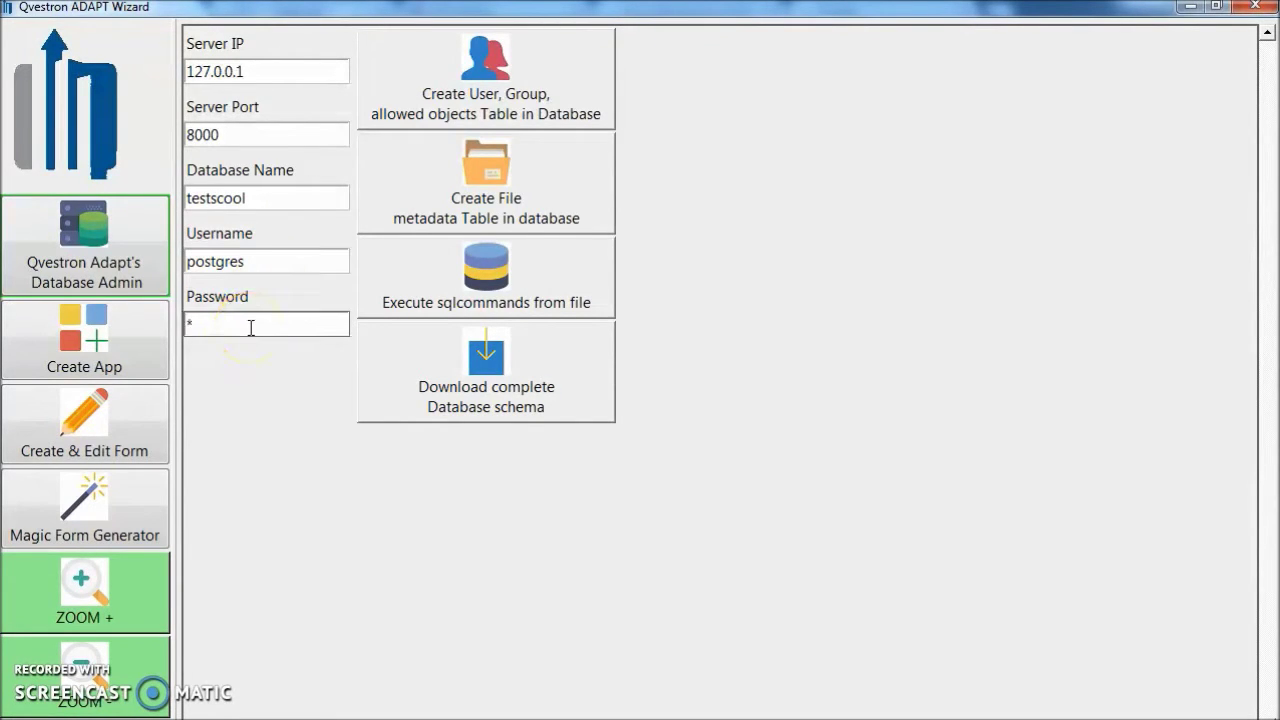
type("*")
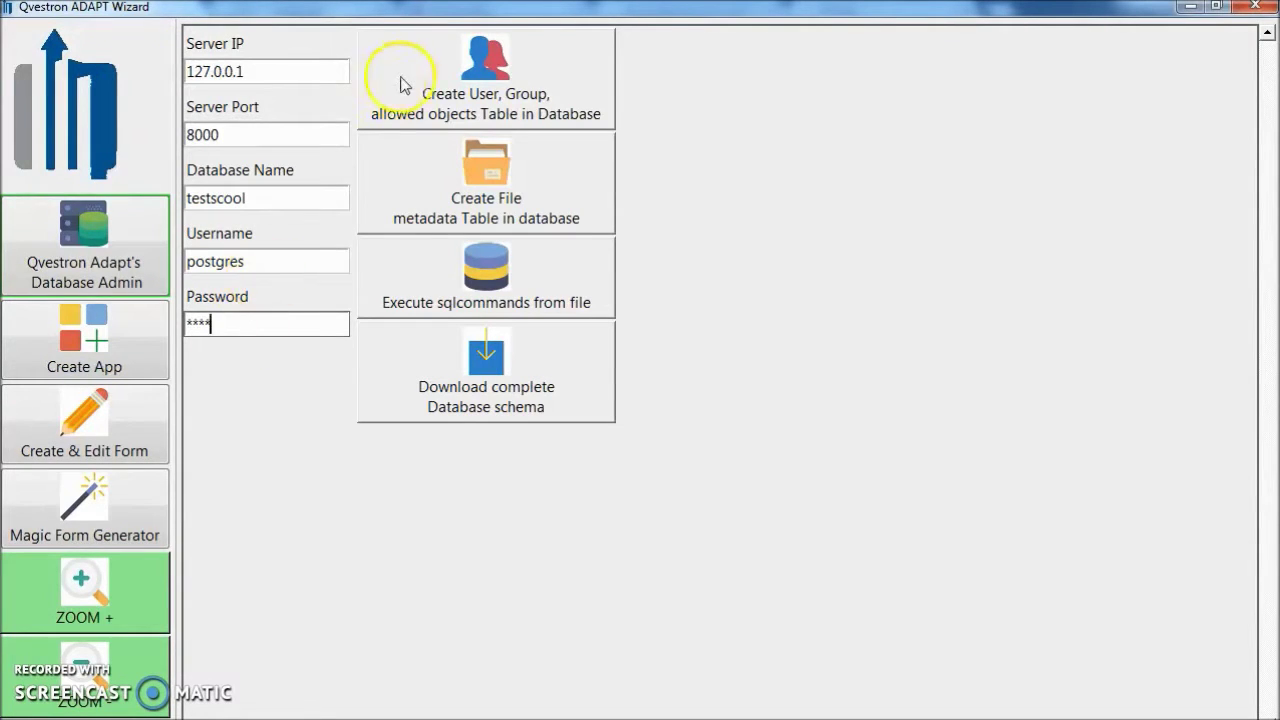
Create the user, group and allowed-objects tables and acknowledge the success message.
left_click(514, 65)
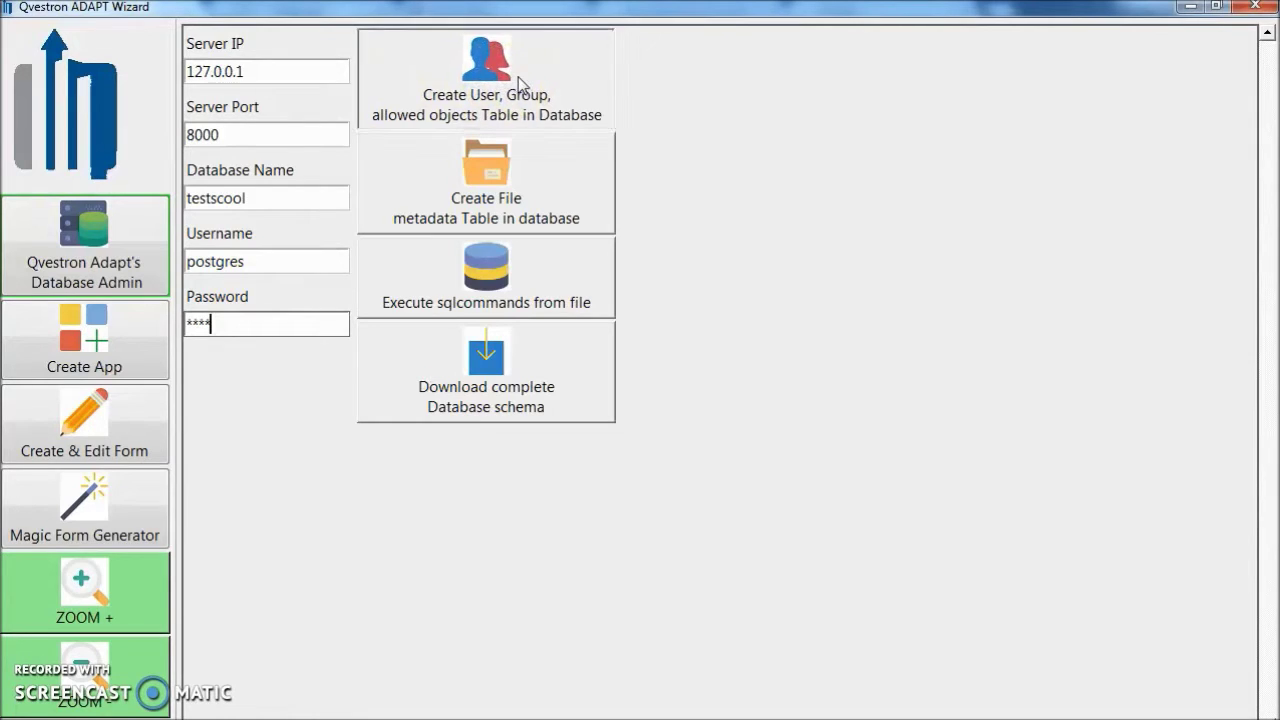
left_click(598, 124)
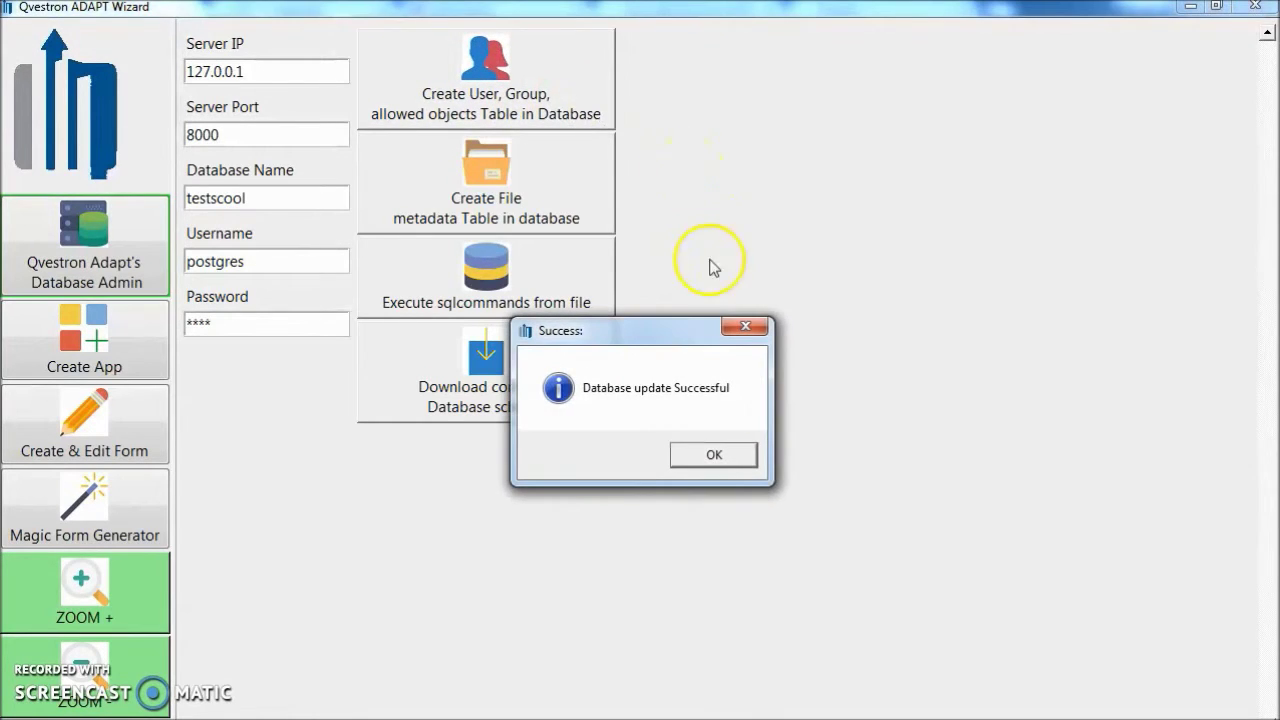
left_click(714, 455)
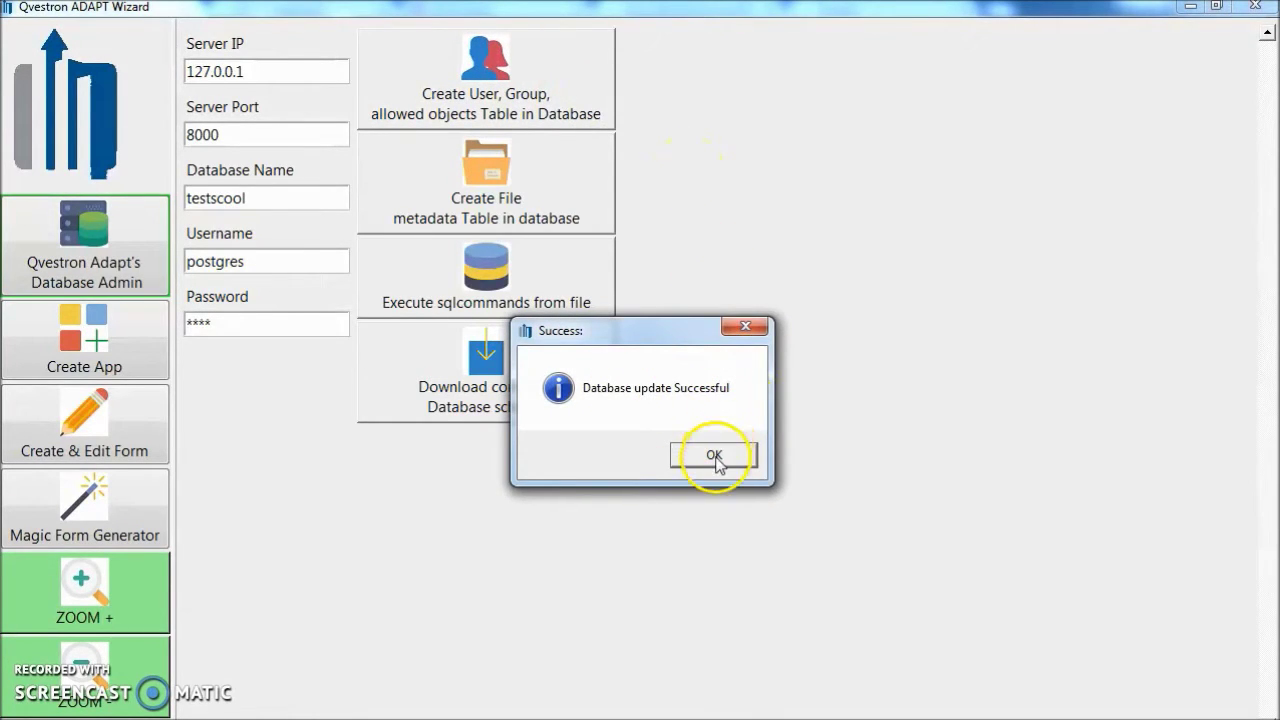
left_click(716, 458)
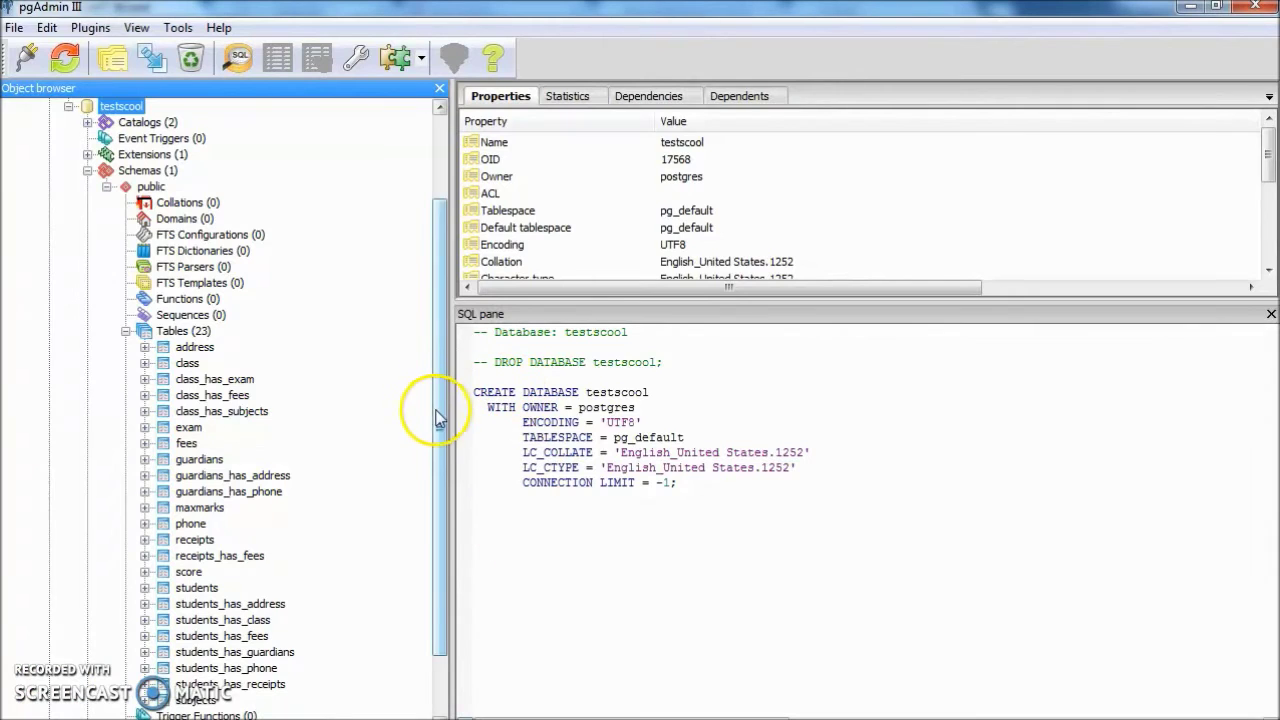
Refresh testscool's Tables in pgAdmin to show qvusers, qvgroups and groups_allowed_objects, then return to the wizard.
scroll(441, 430, "down", 1)
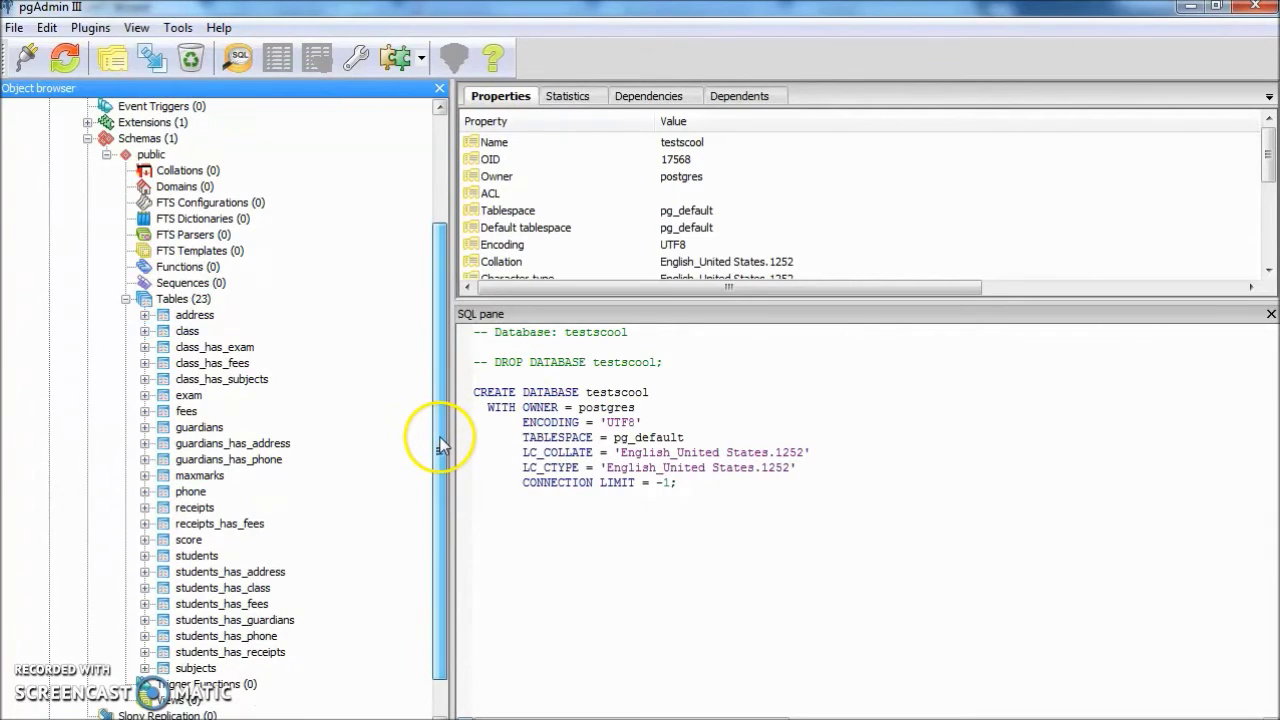
left_click(183, 302)
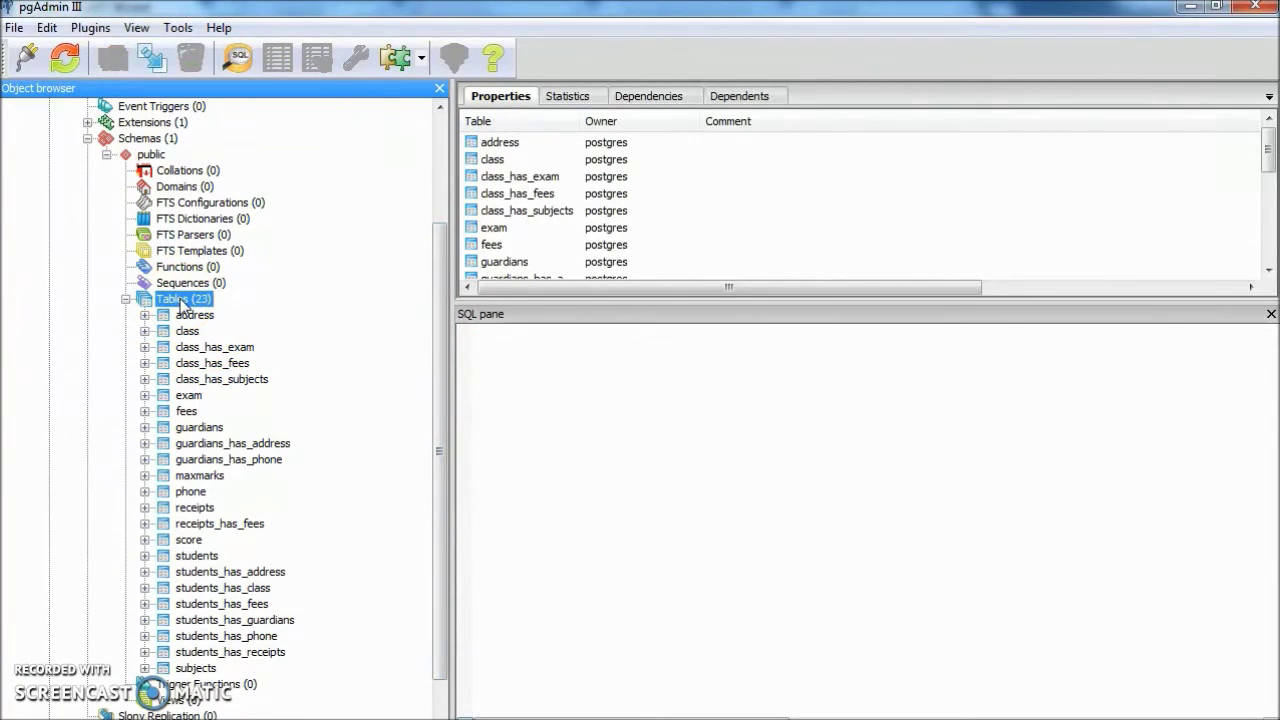
left_click(64, 58)
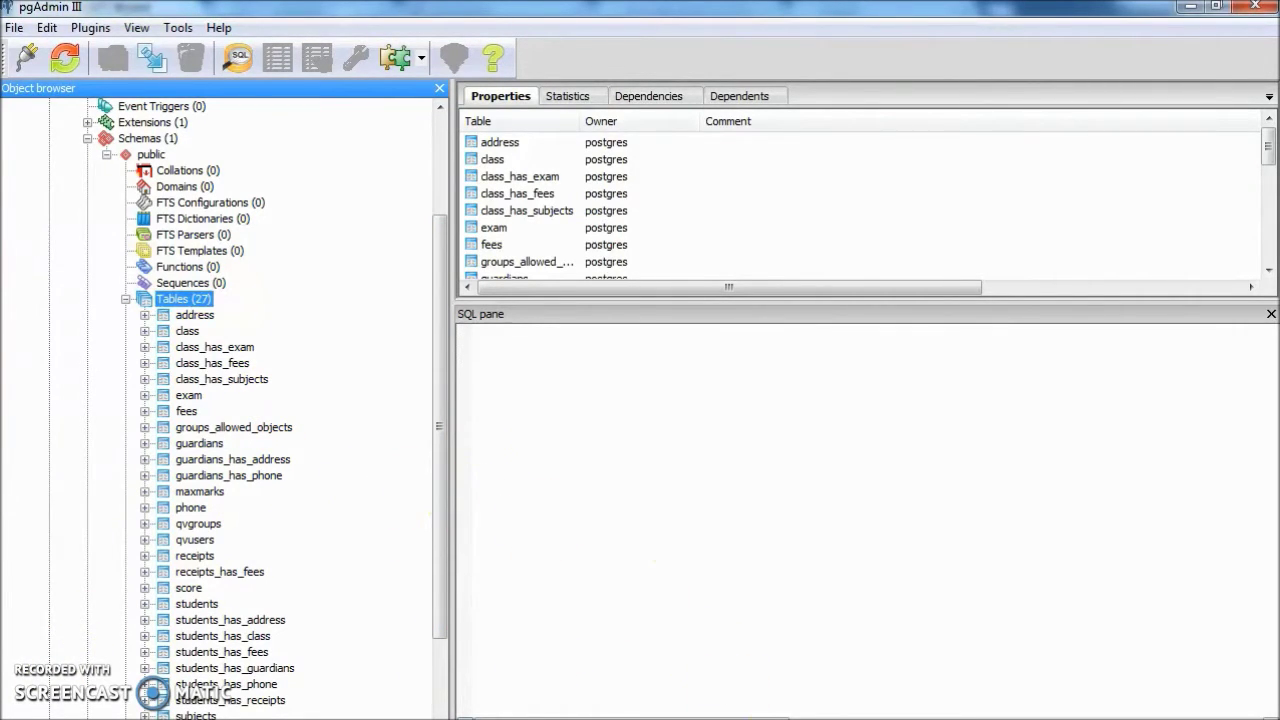
key("alt+Tab")
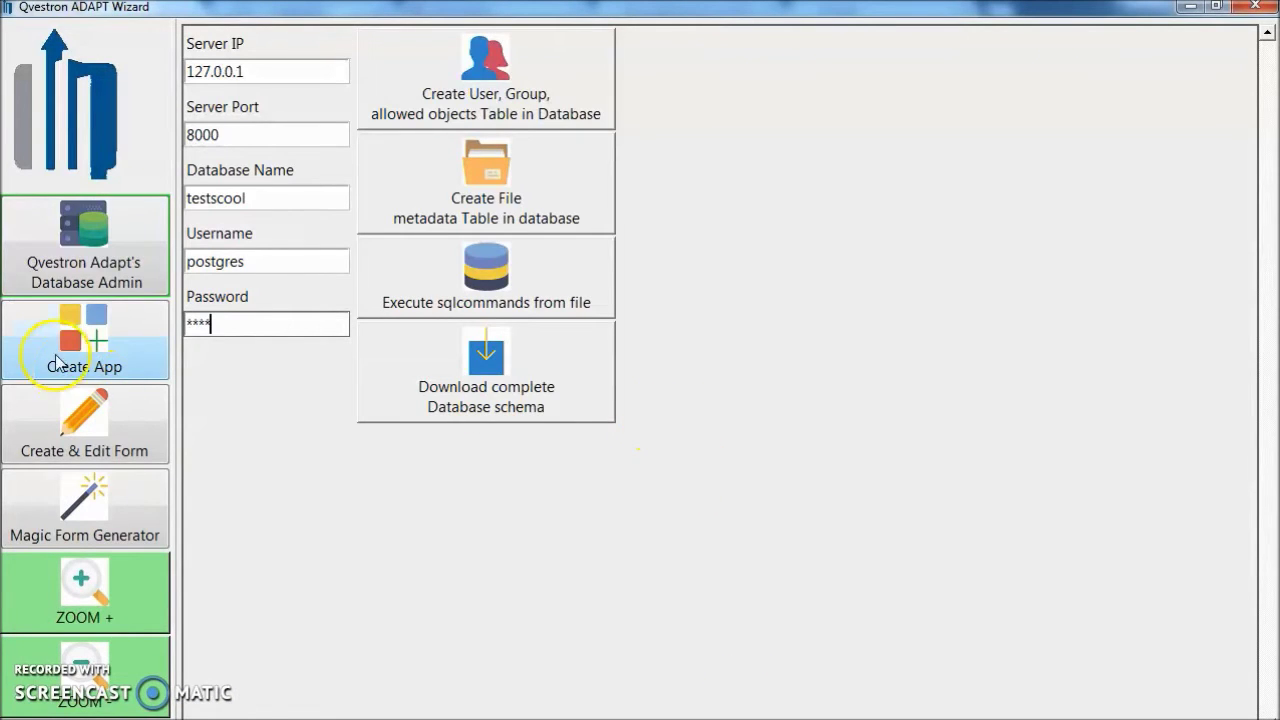
On the application creation page, set working directory c:\testwd\ and application name test1.
left_click(107, 344)
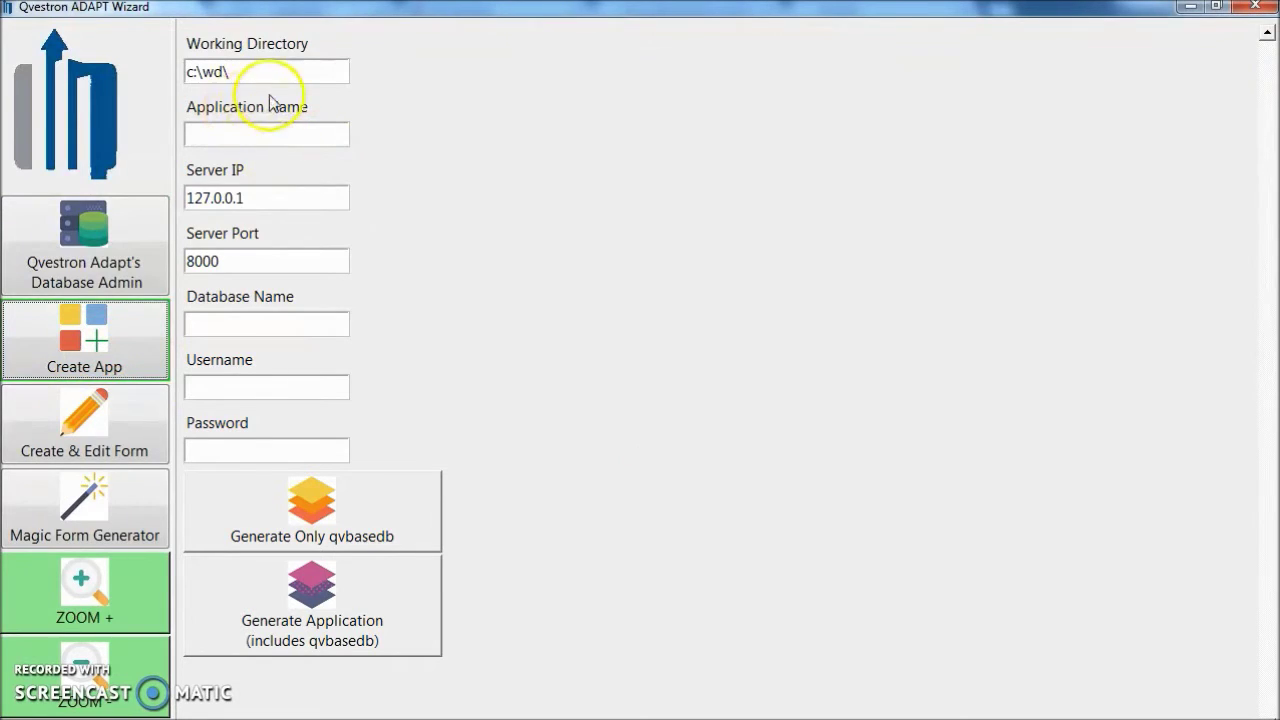
left_click(202, 72)
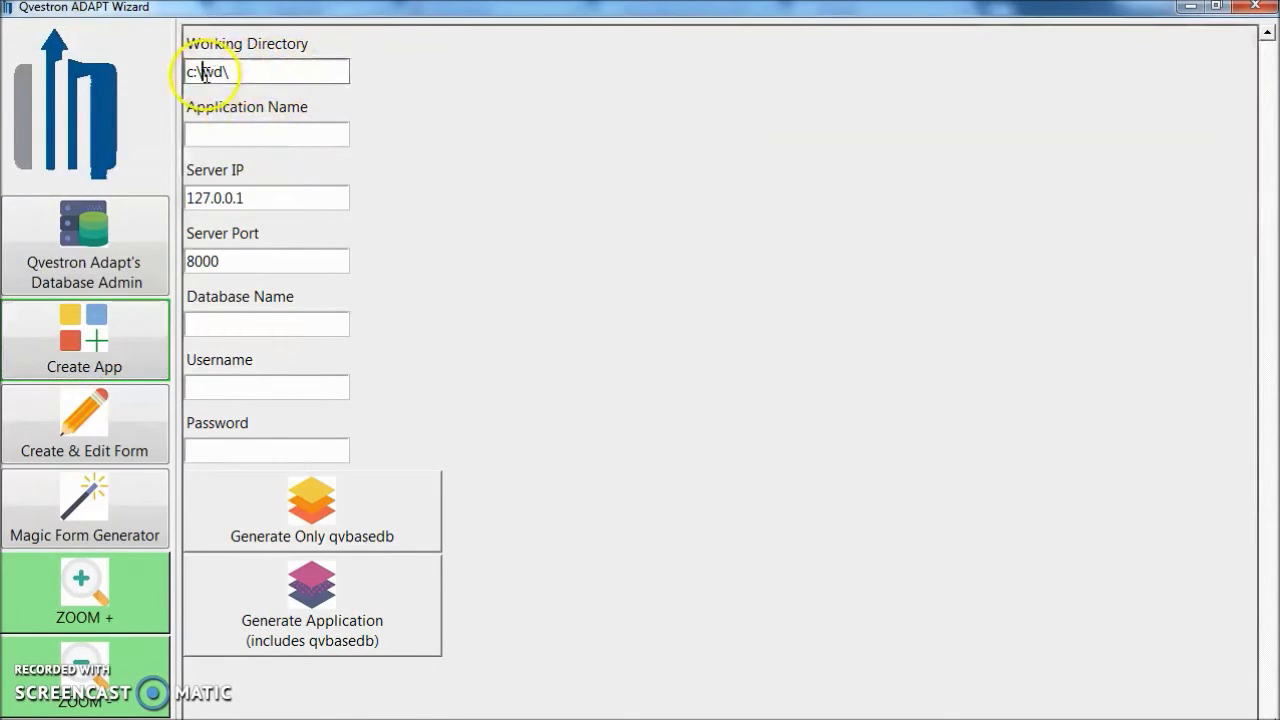
type("test")
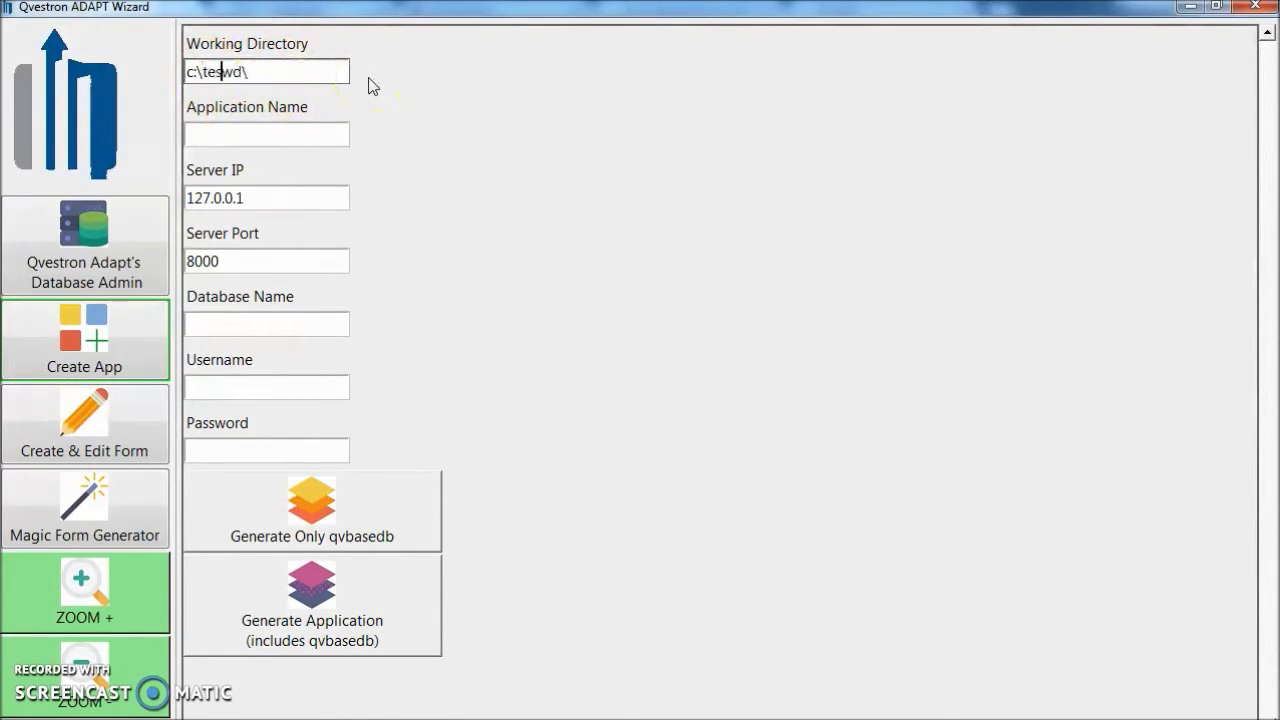
left_click(252, 136)
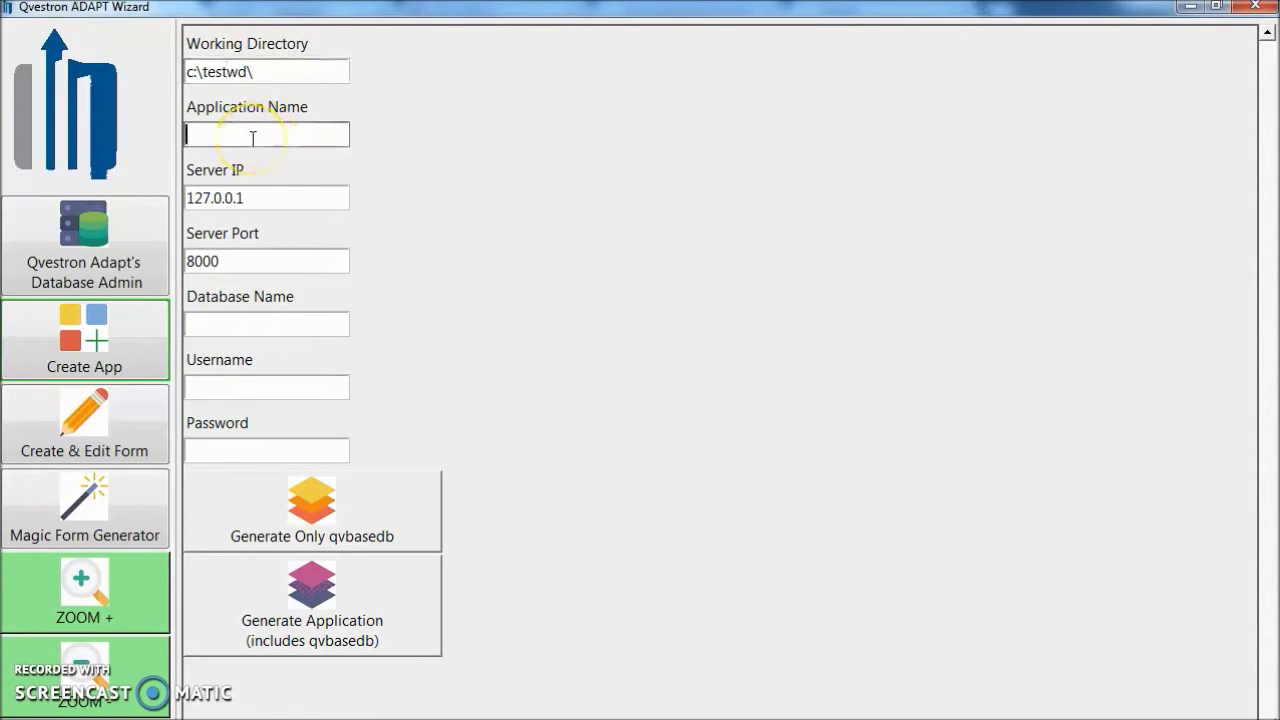
type("test1")
Enter database testscool, username postgres and the password, then generate the application.
left_click(301, 332)
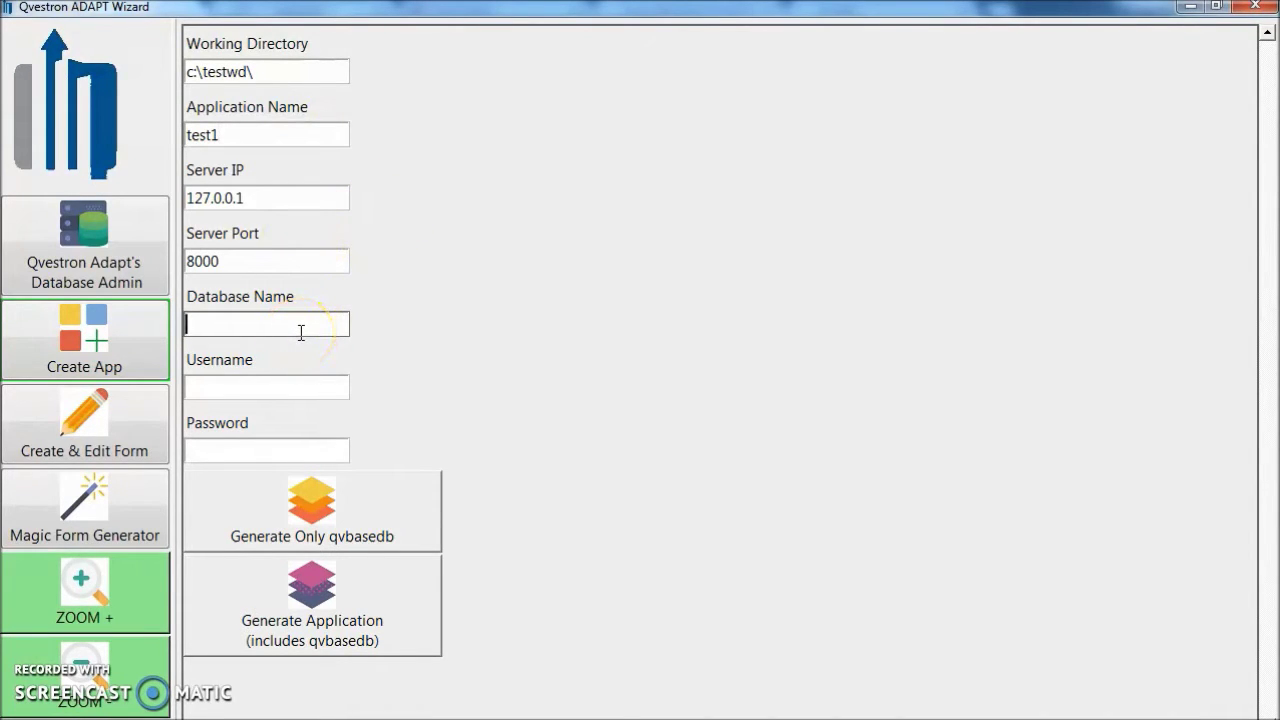
type("testcool")
left_click(215, 324)
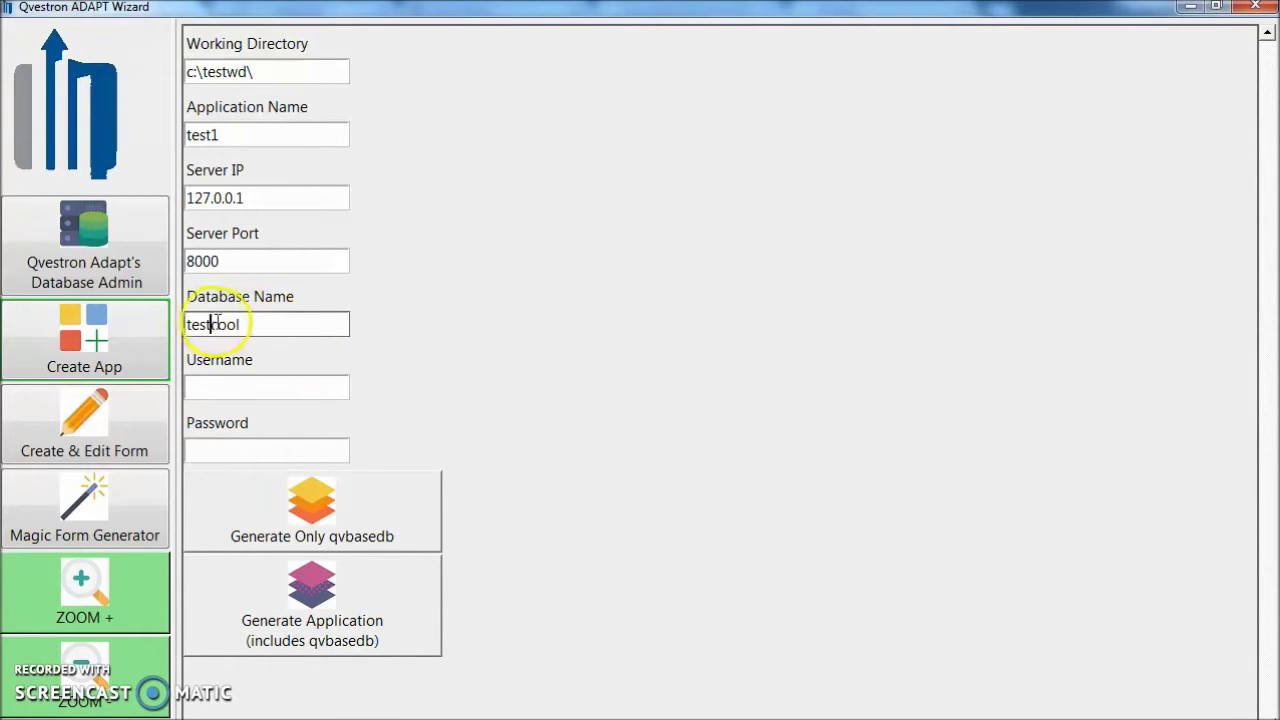
type("s")
left_click(236, 392)
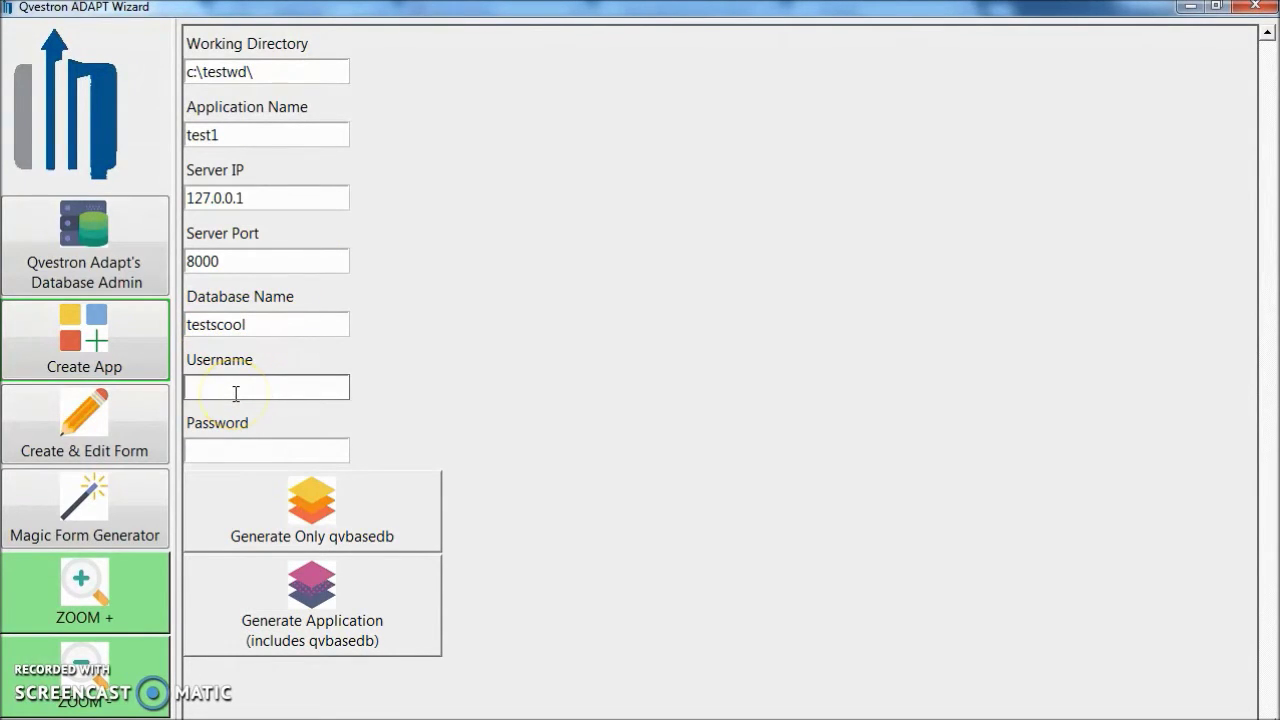
type("postgres")
left_click(240, 447)
type("****")
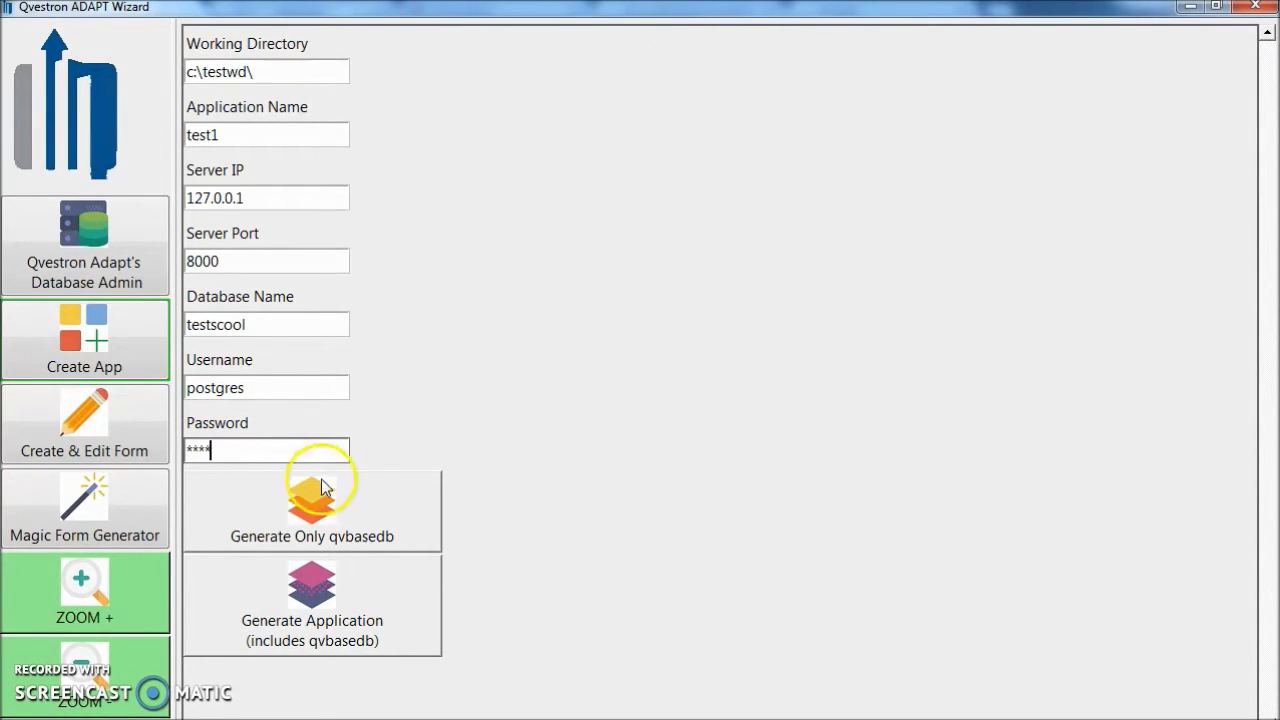
left_click(347, 619)
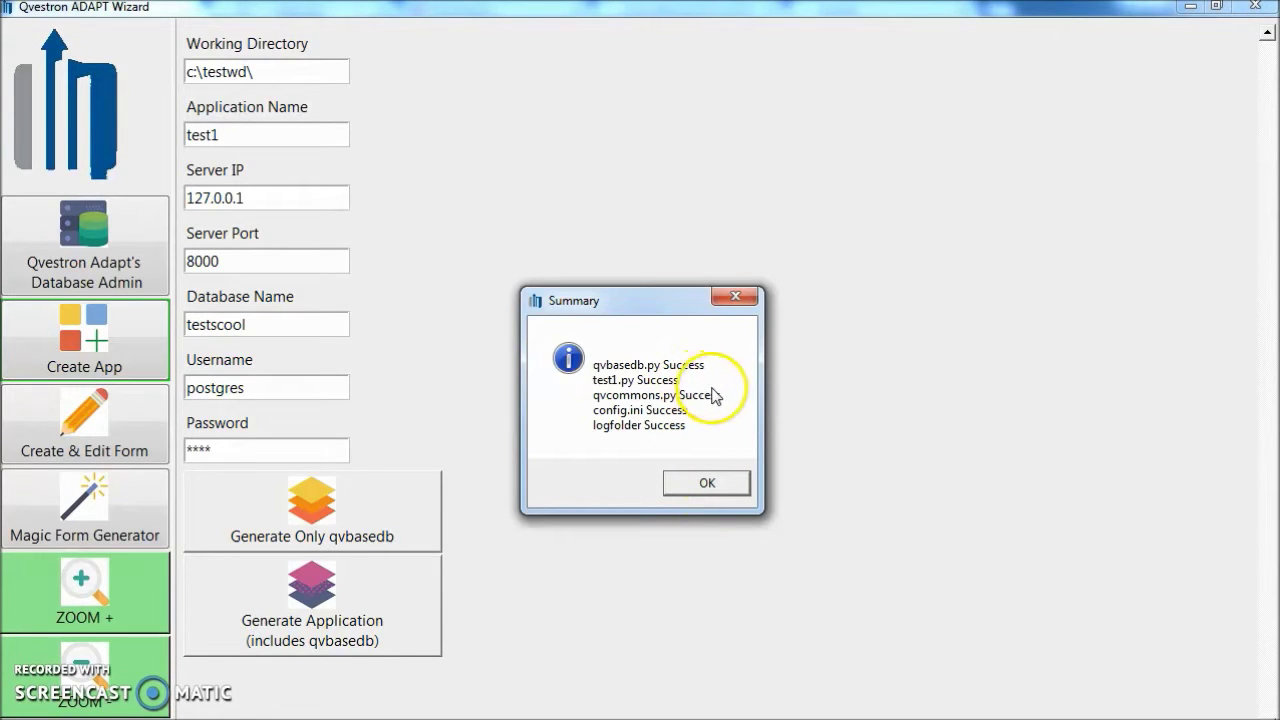
left_click(708, 483)
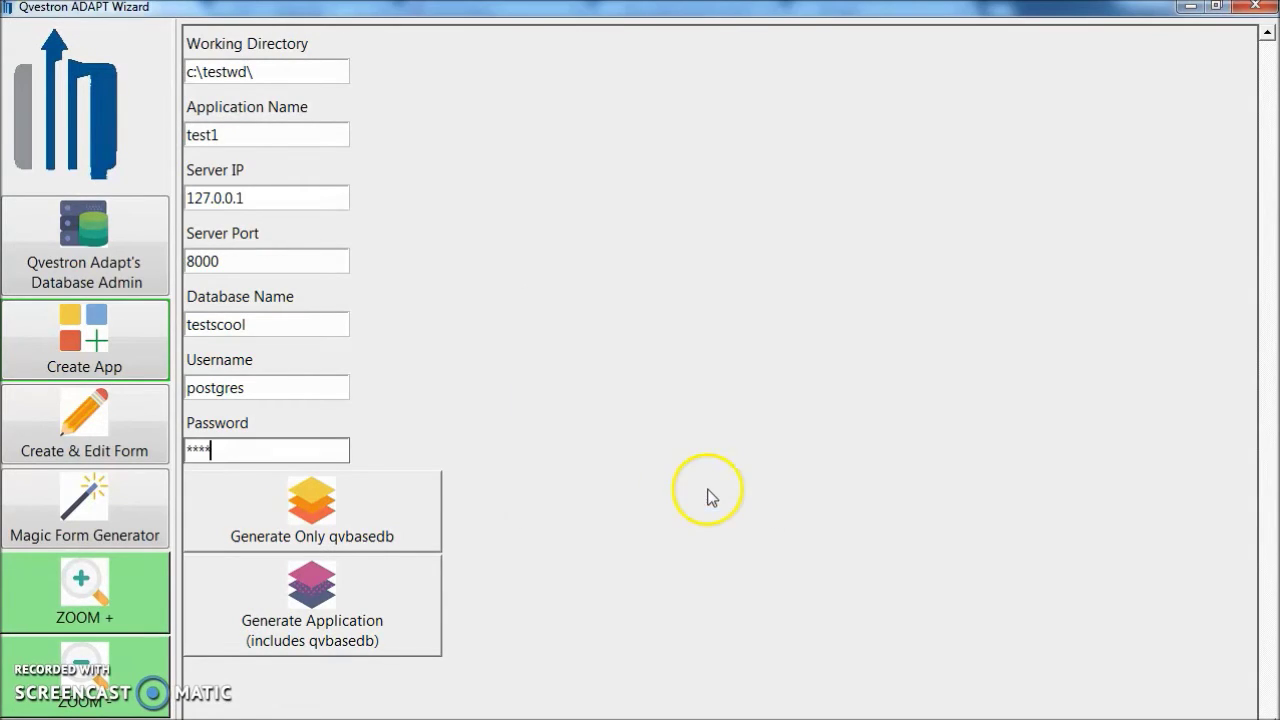
On Create & Edit Form, enter c:\testwd\ as working directory and test1 as application name.
left_click(113, 428)
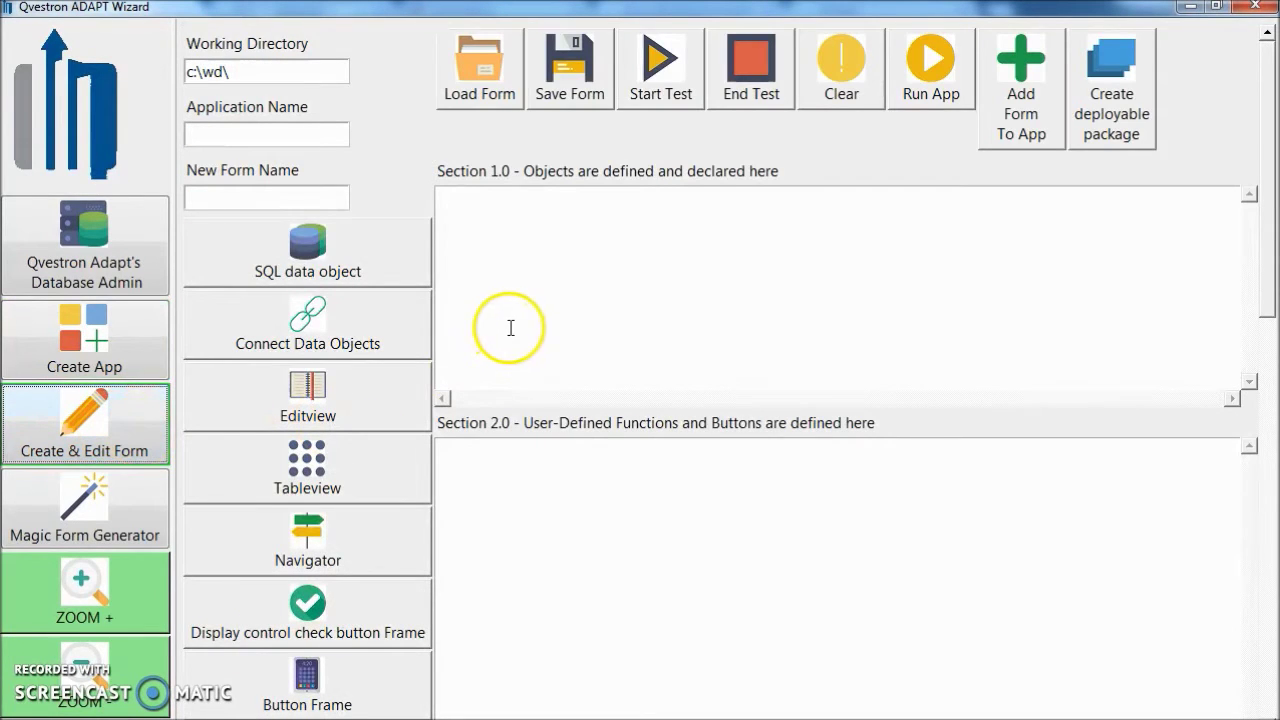
left_click(202, 71)
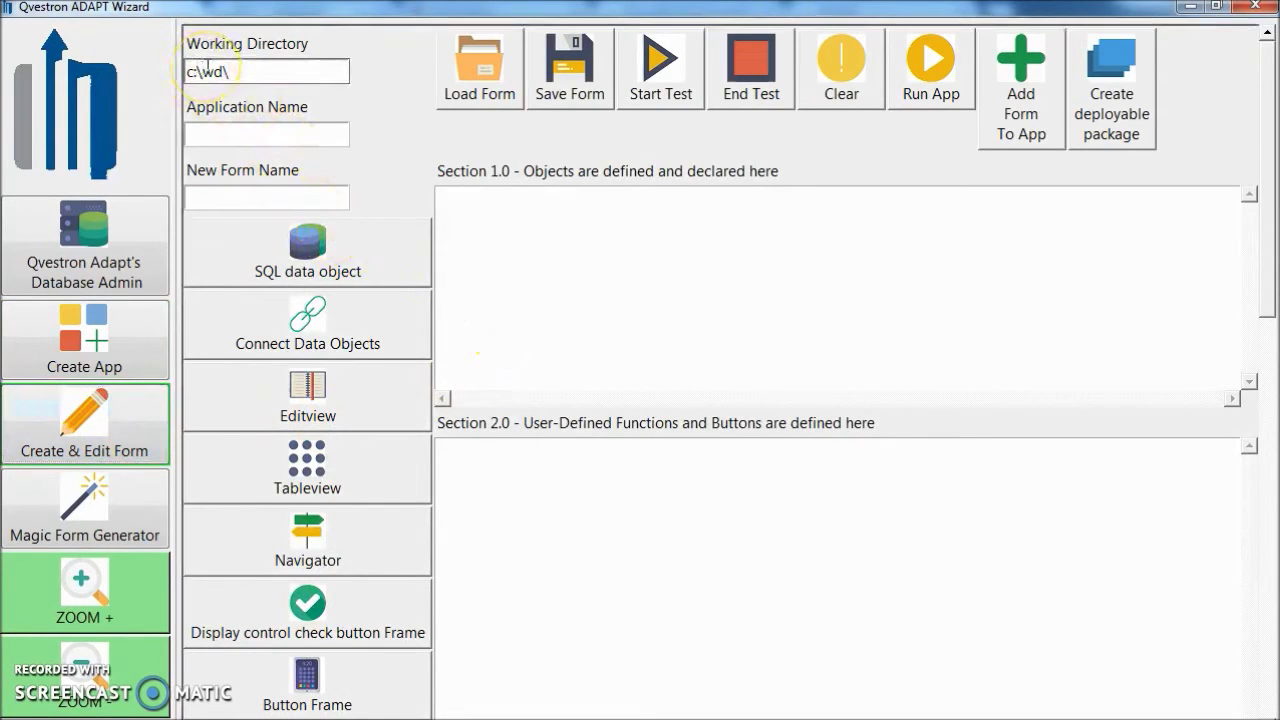
type("test")
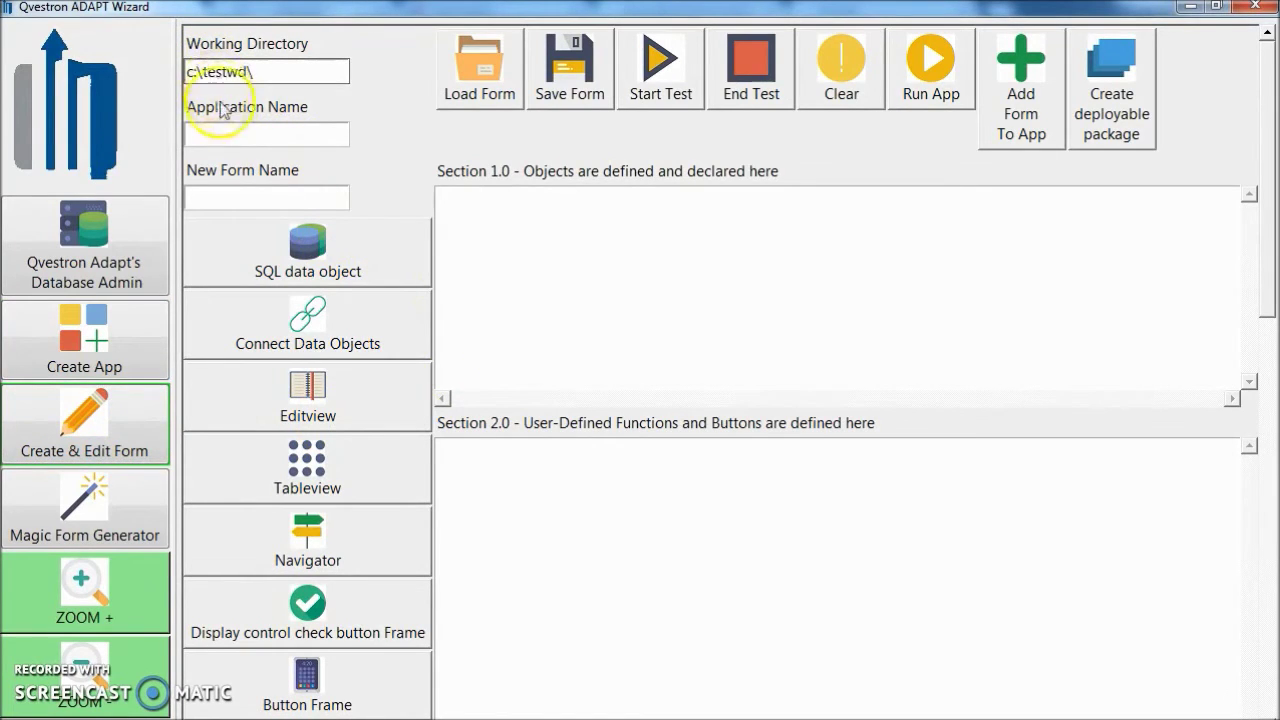
left_click(219, 137)
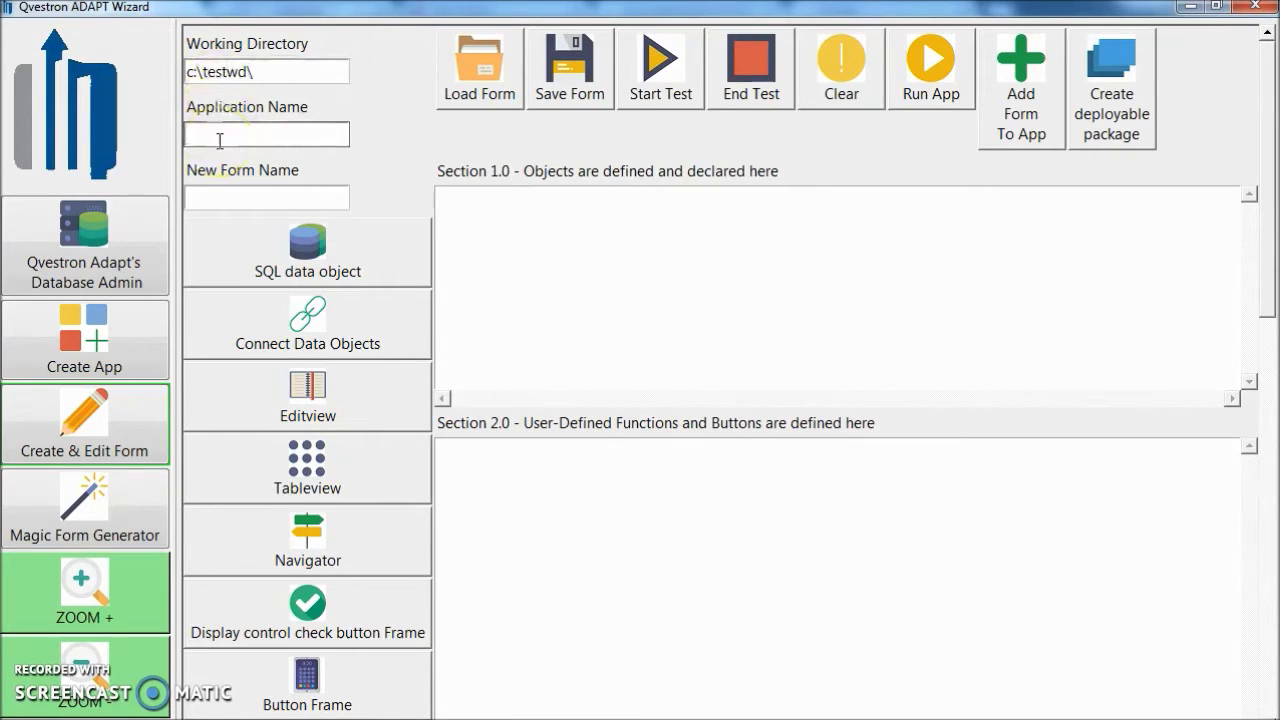
type("test1")
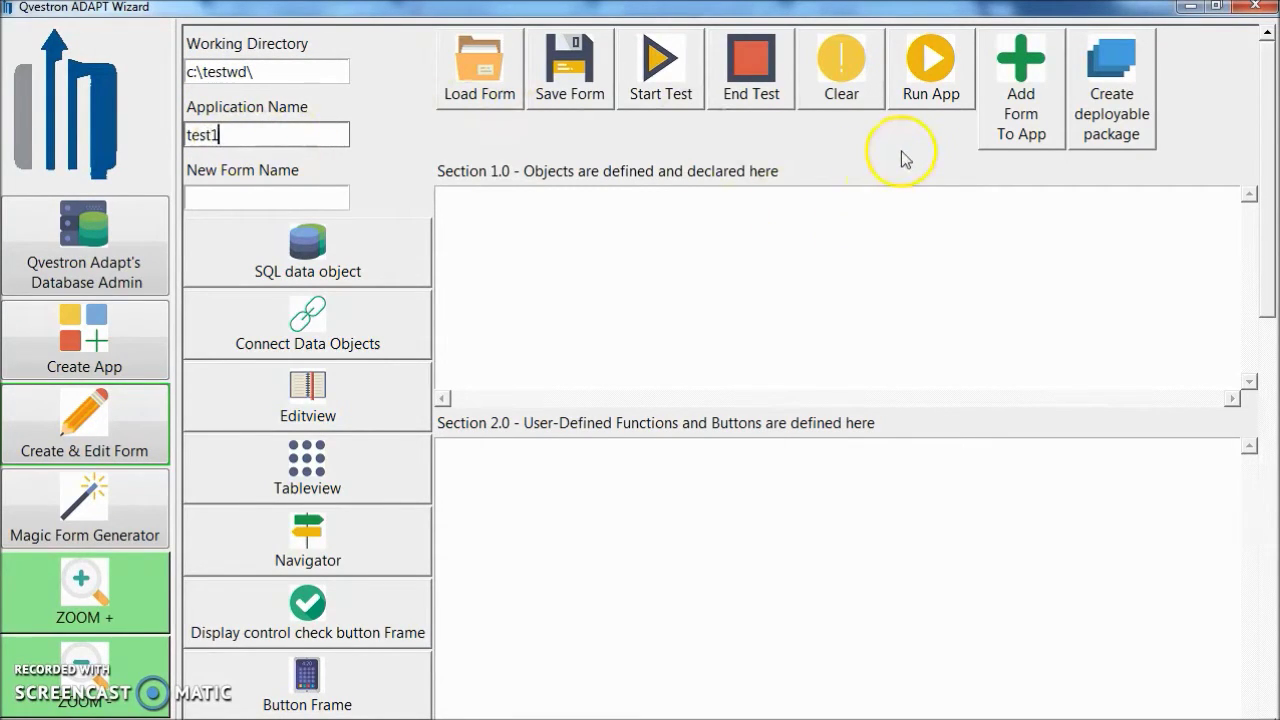
left_click(939, 73)
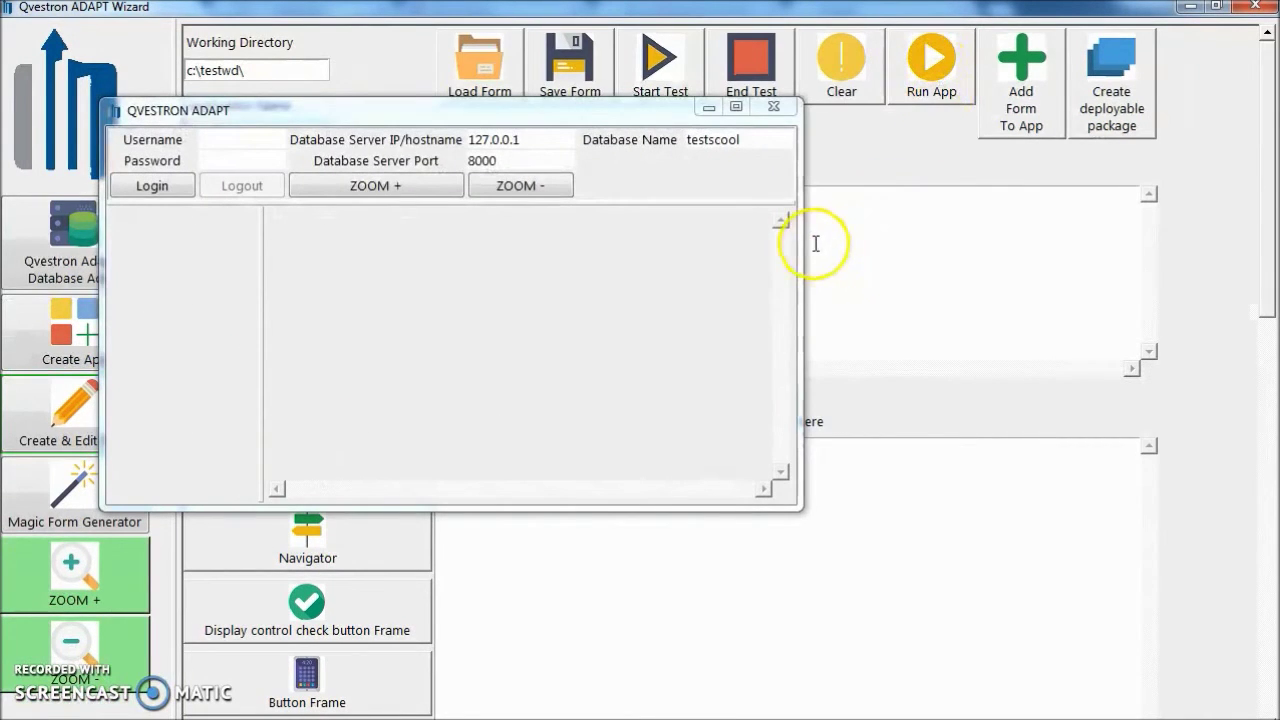
left_click(208, 139)
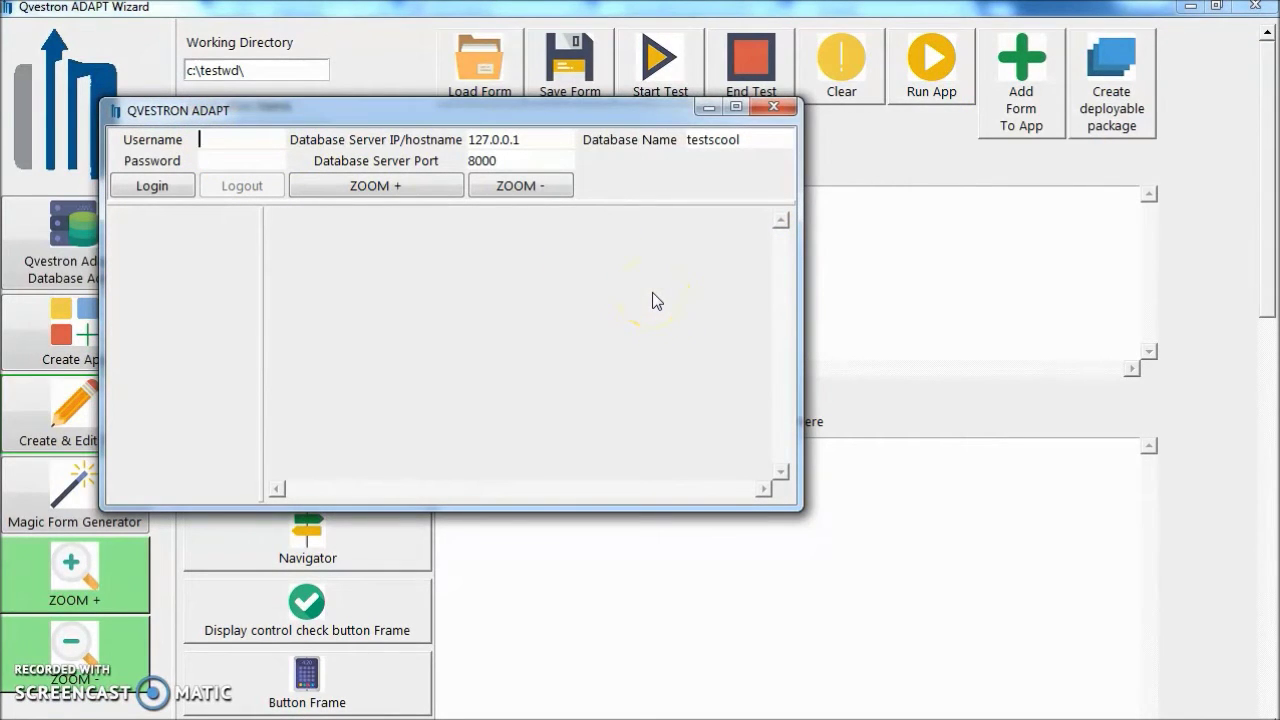
type("postgres")
left_click(563, 140)
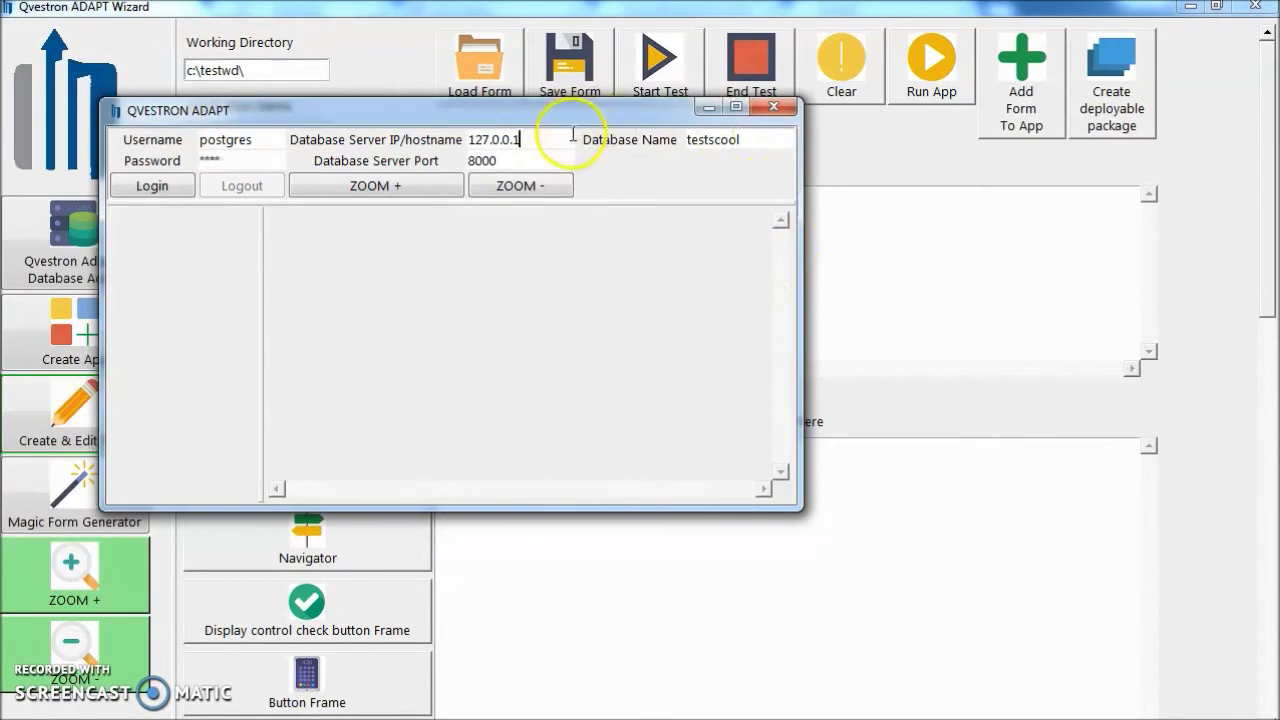
left_click(713, 140)
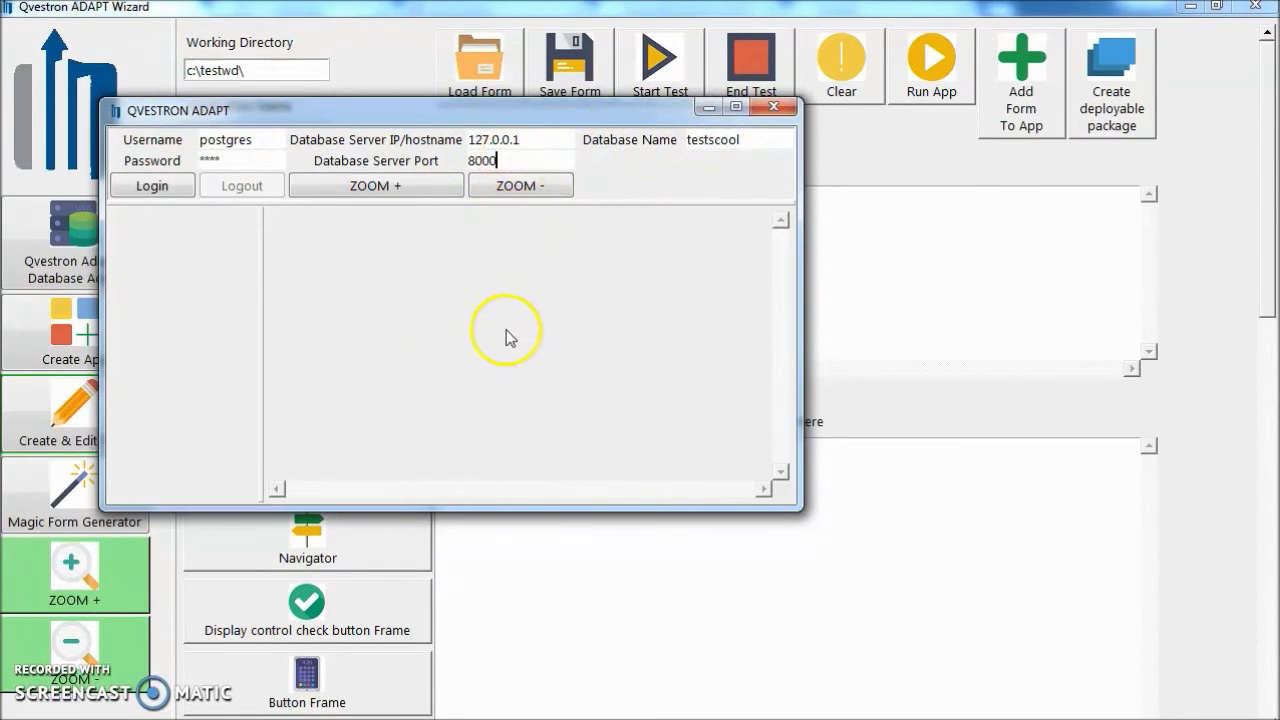
left_click(172, 188)
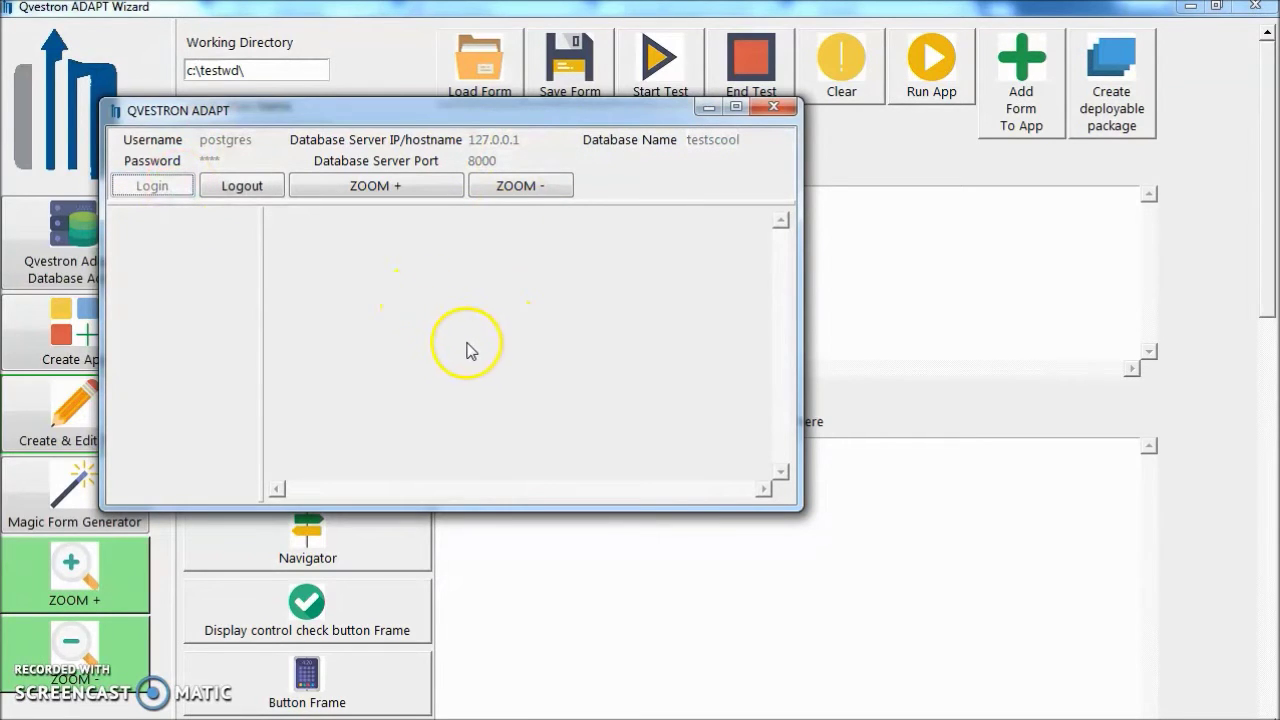
left_click(262, 190)
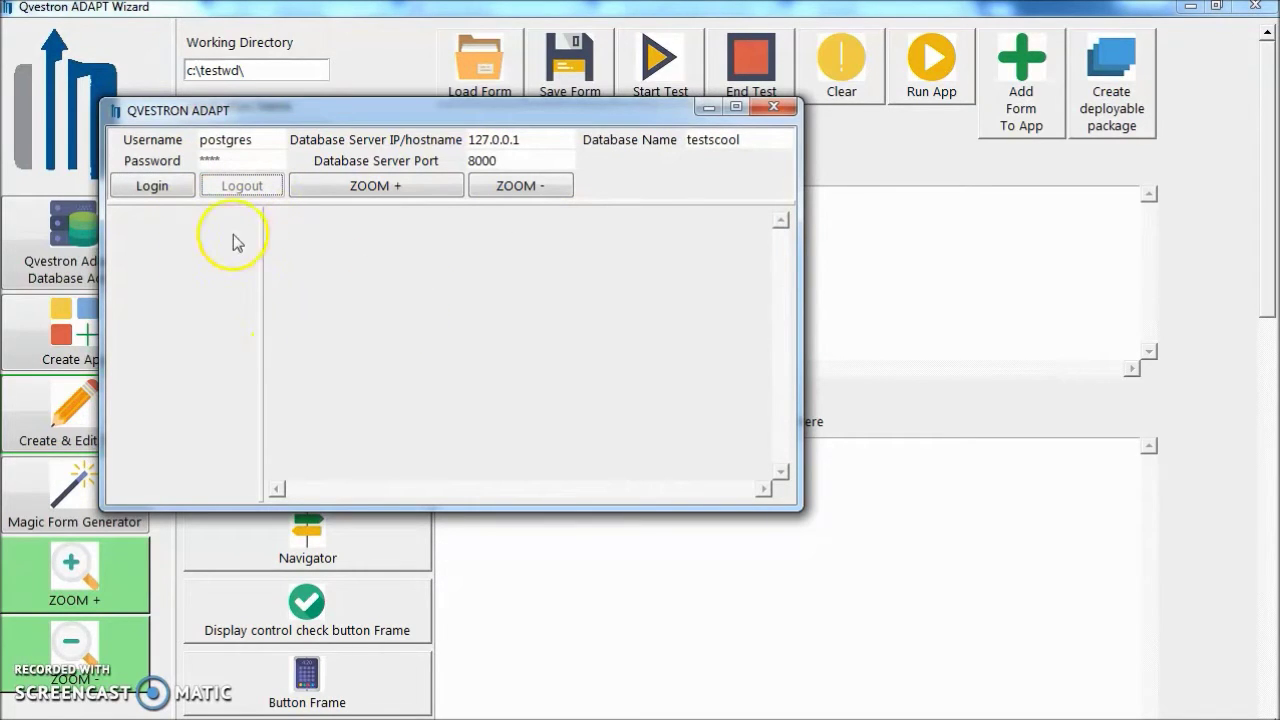
left_click(786, 110)
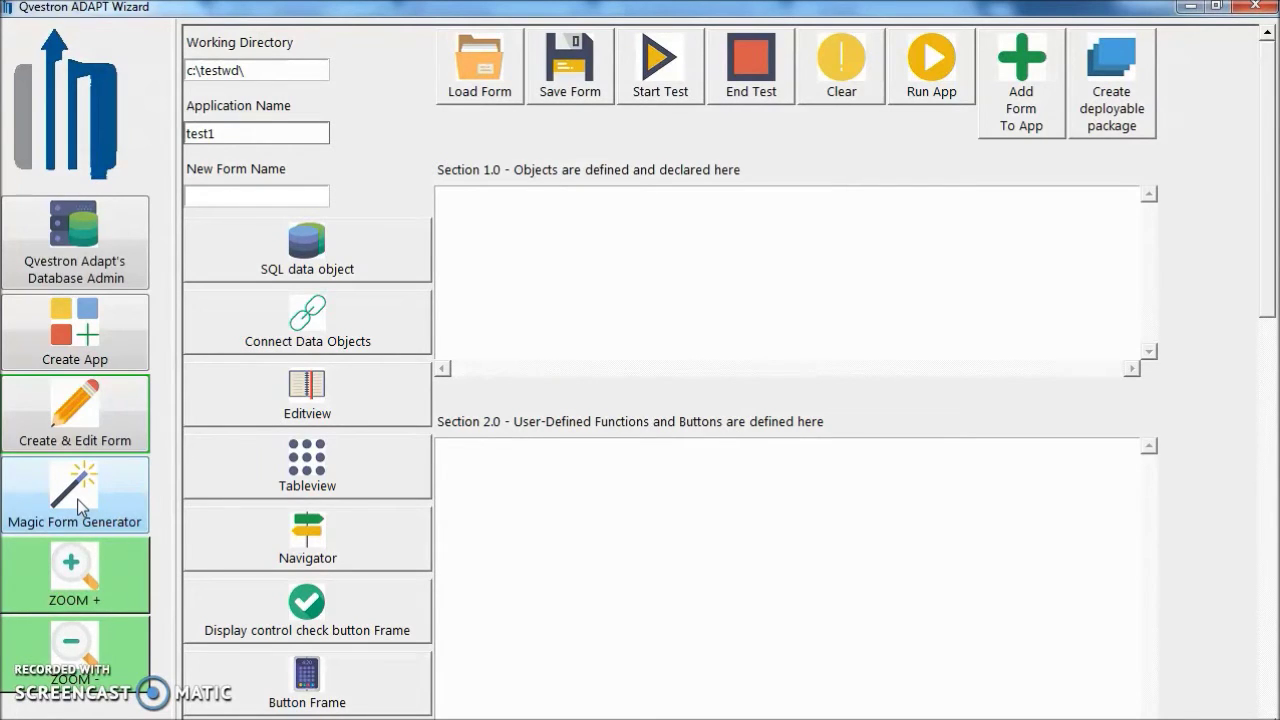
In the Magic Form Generator, set working directory c:\testwd\ and application name test1.
left_click(77, 499)
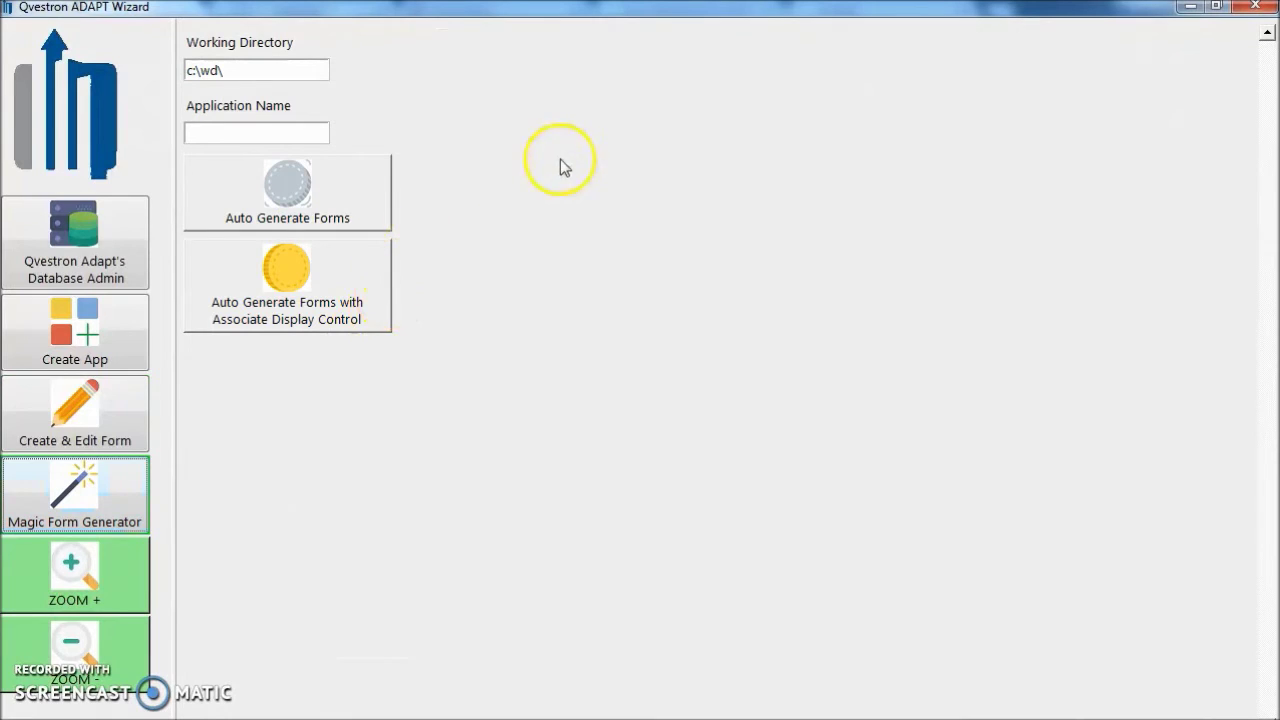
left_click(197, 70)
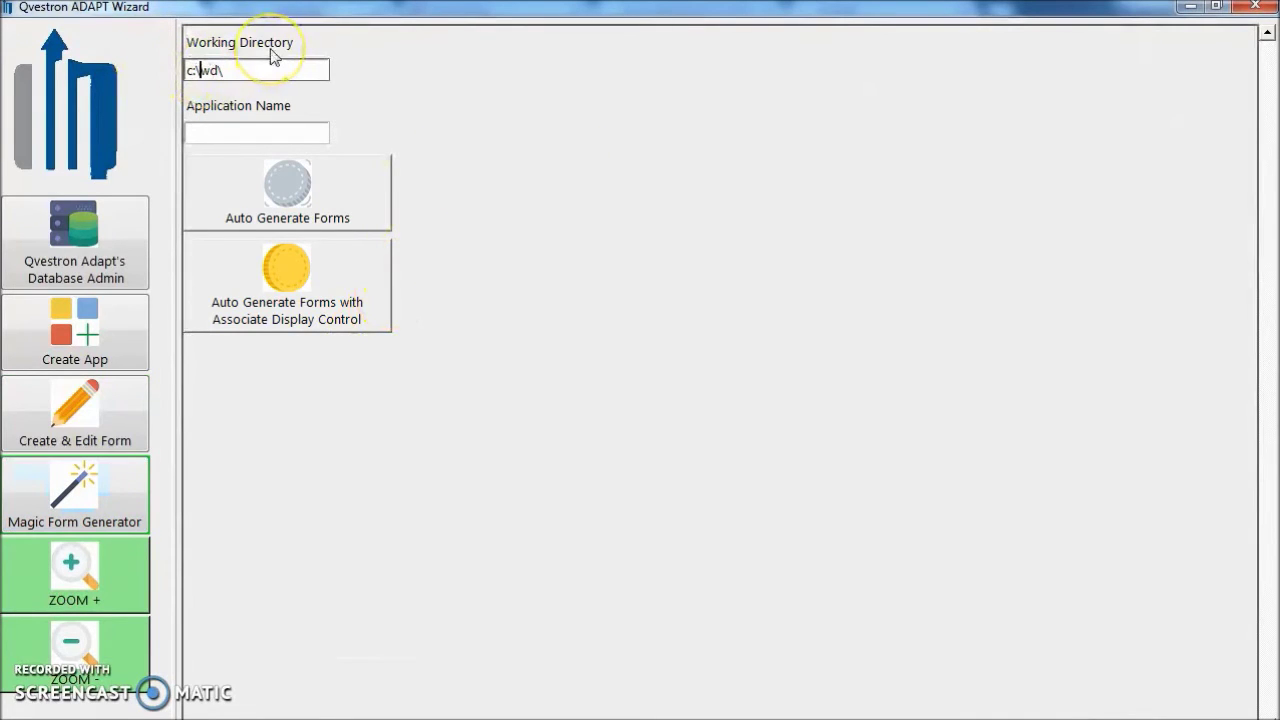
type("test")
left_click(263, 130)
type("te")
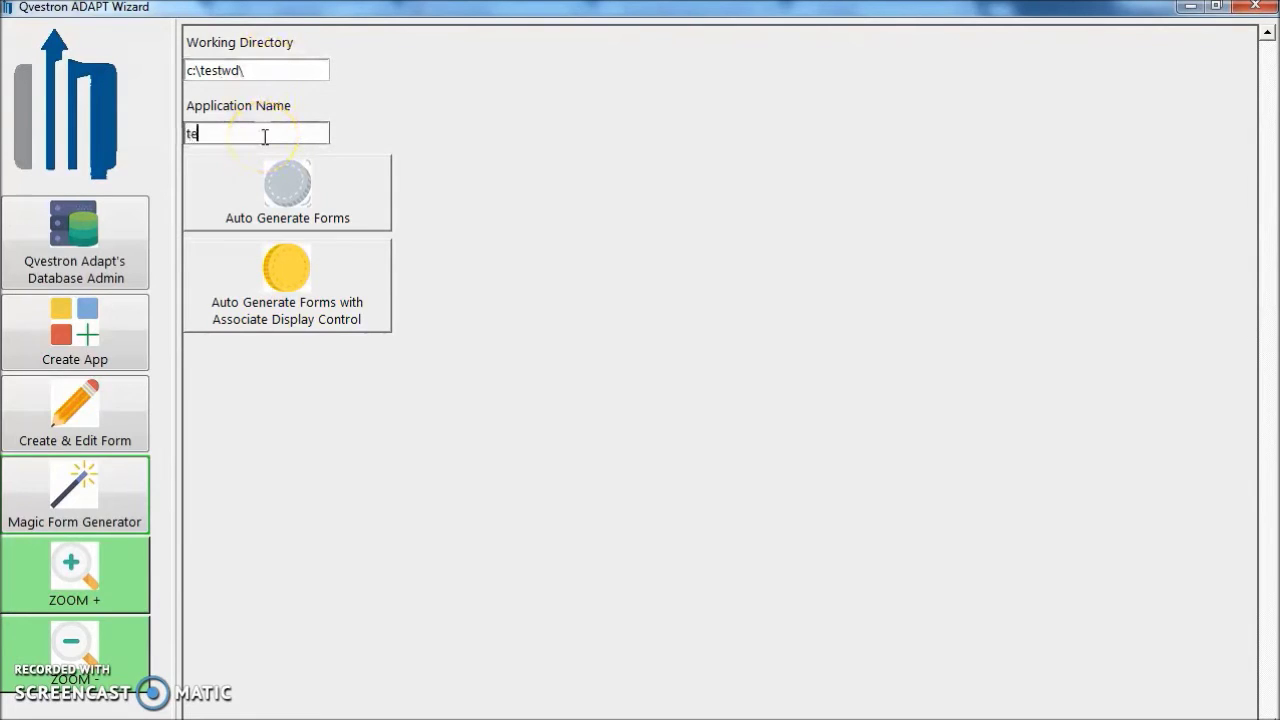
type("st1")
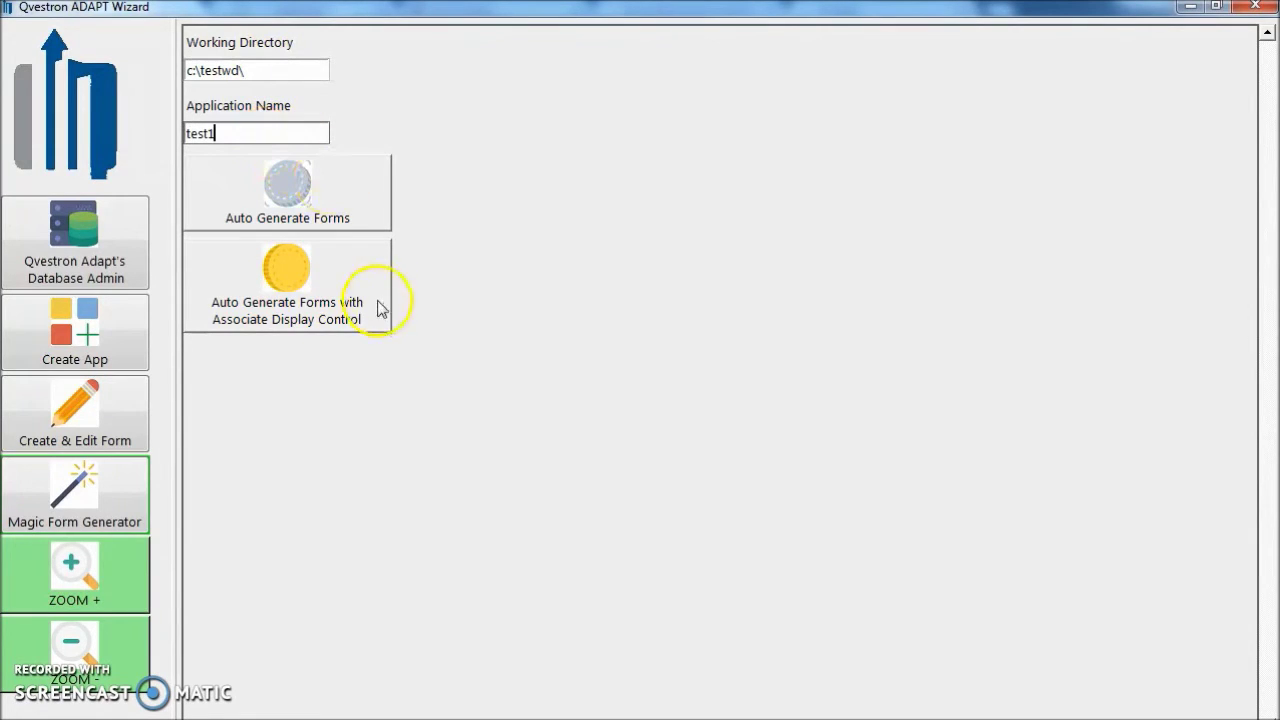
Auto-generate a form with associated display controls for the class table.
left_click(321, 282)
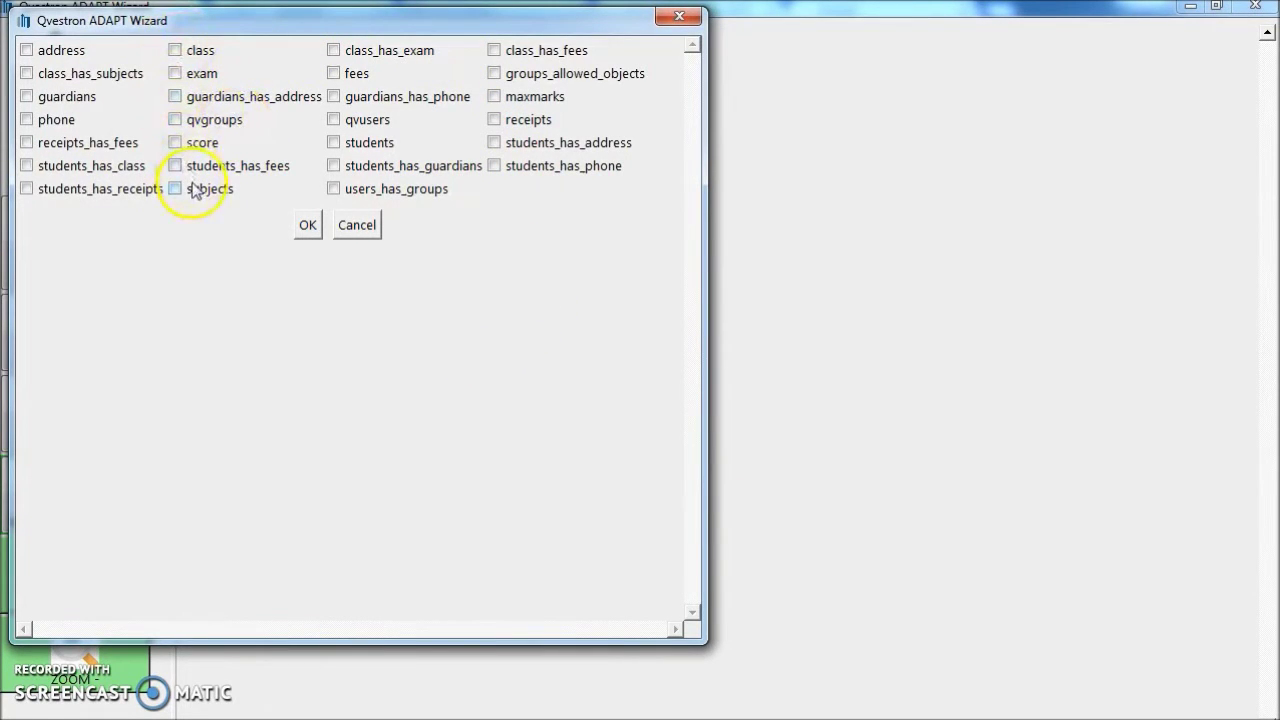
left_click(175, 52)
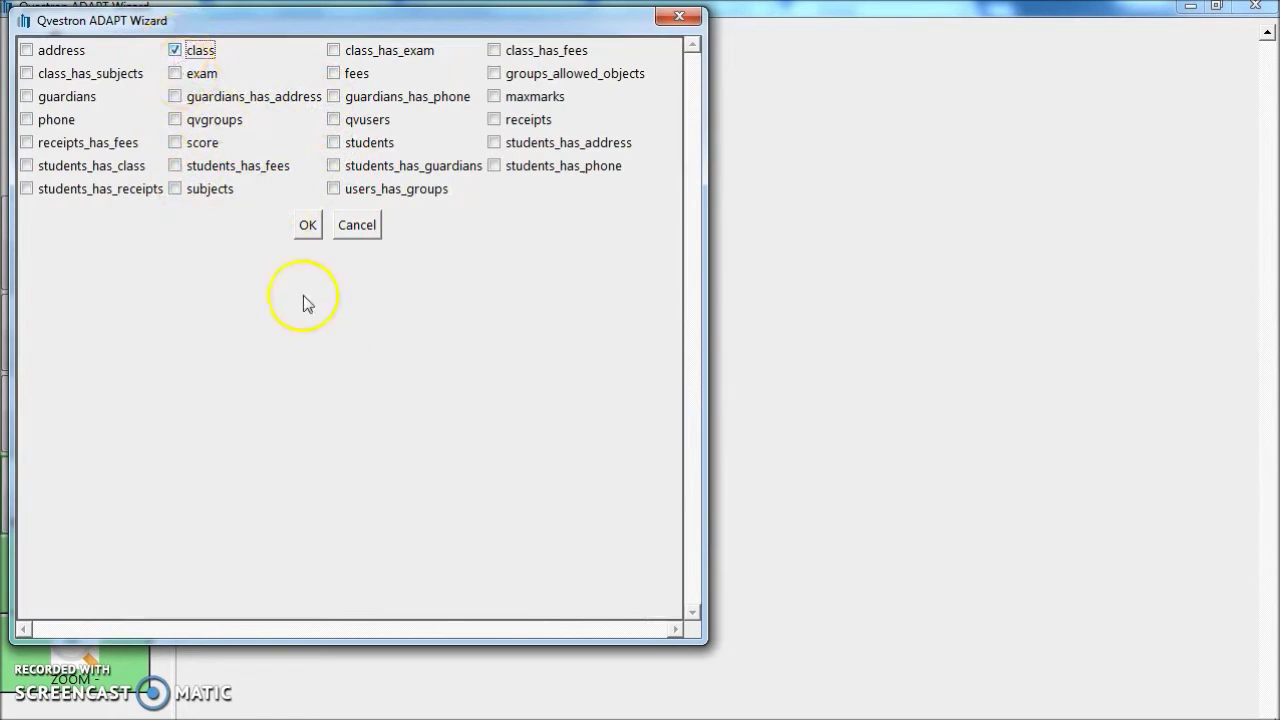
left_click(309, 233)
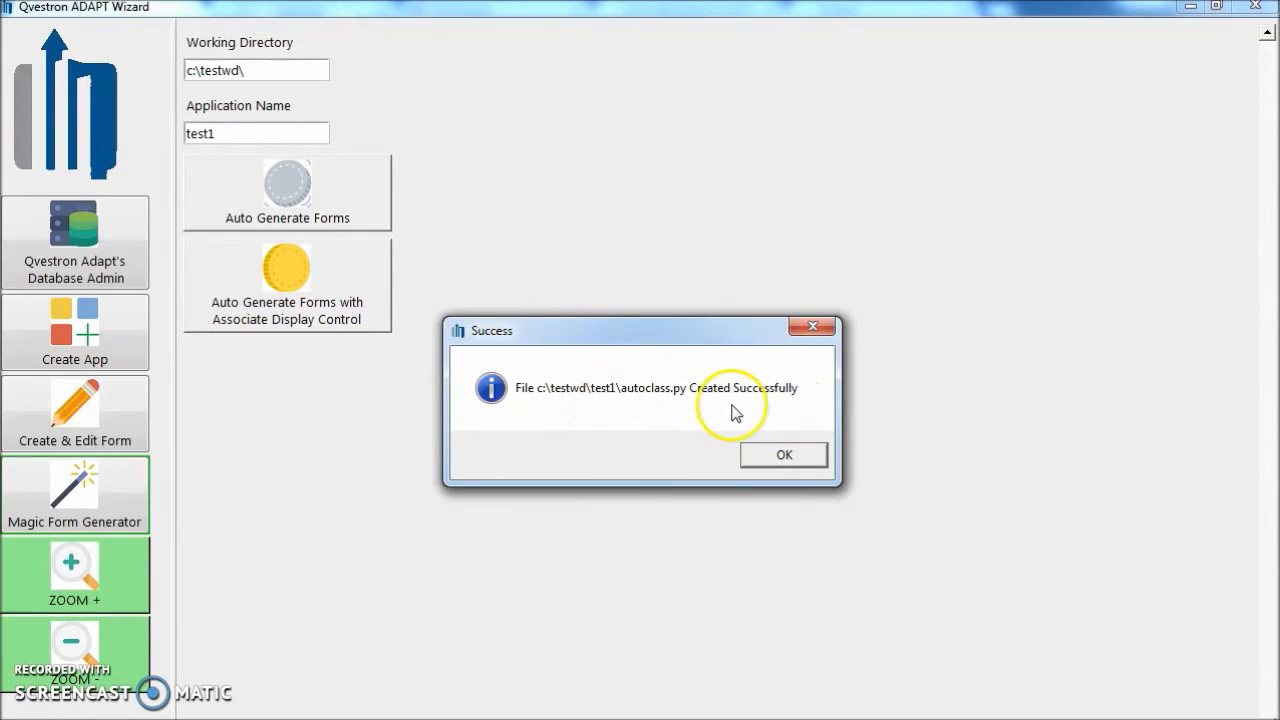
left_click(785, 456)
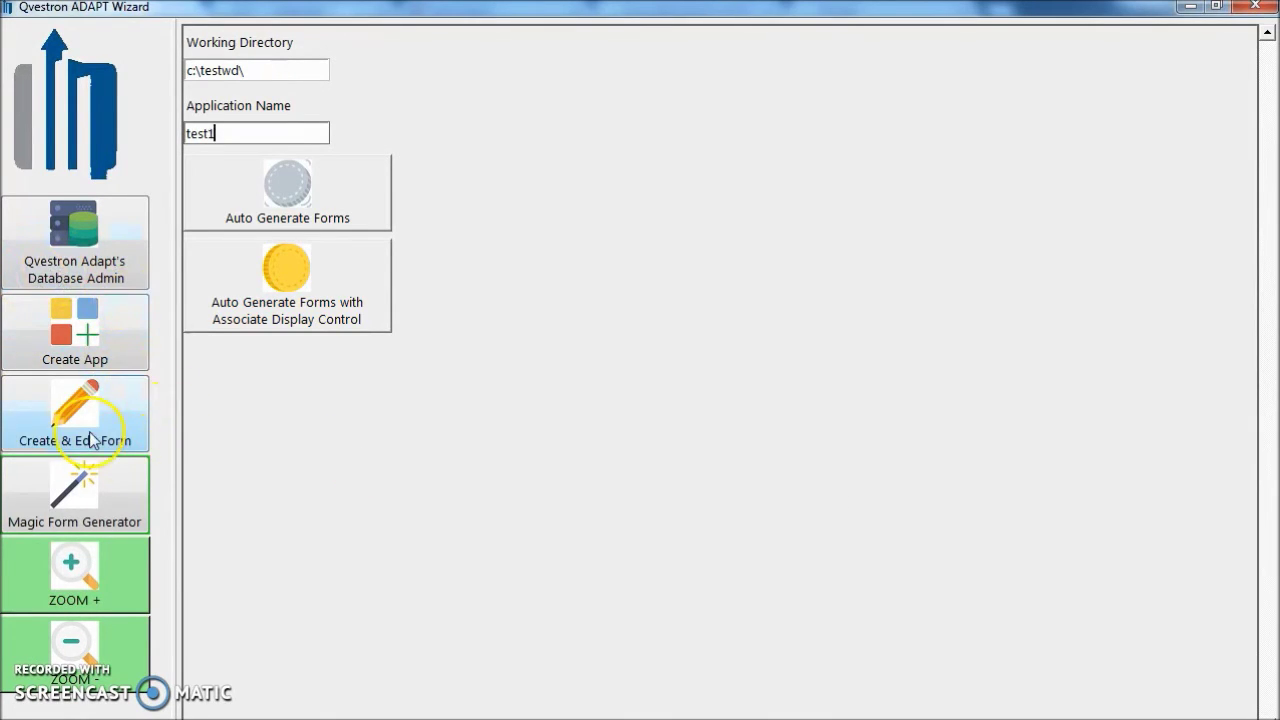
Load the saved autoclass form into the editor and scroll through its generated sections.
left_click(78, 420)
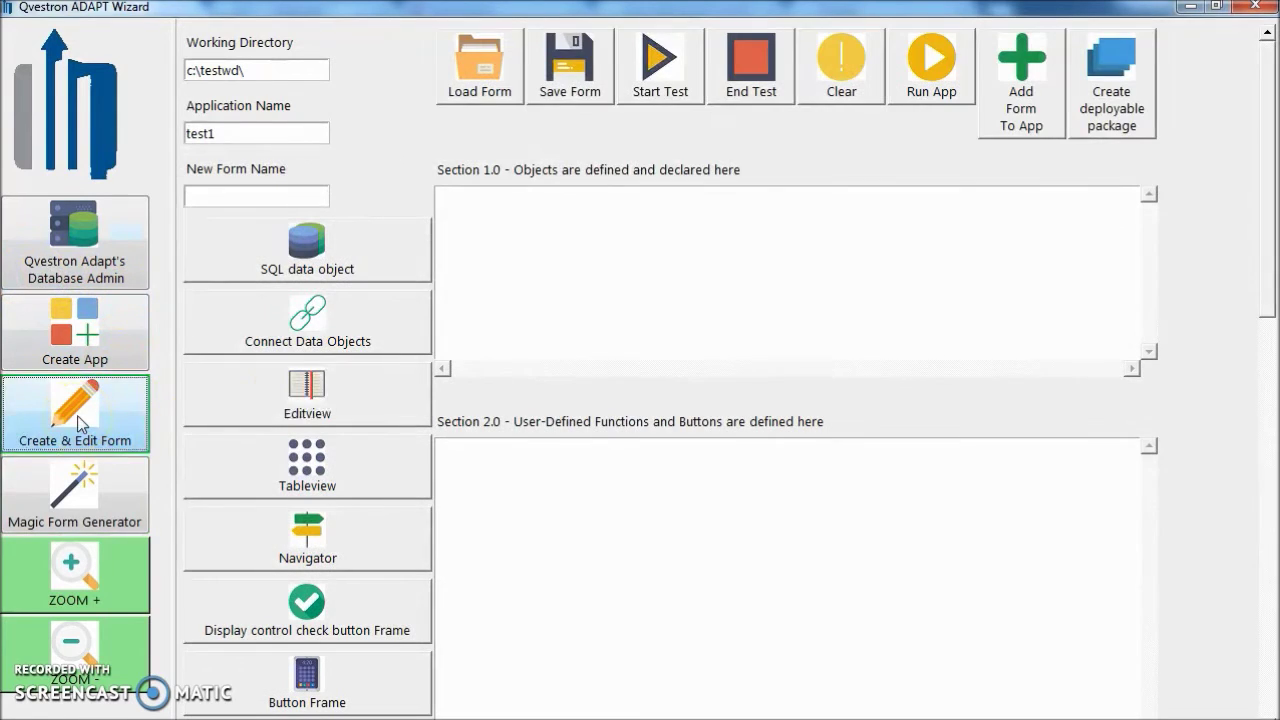
left_click(248, 198)
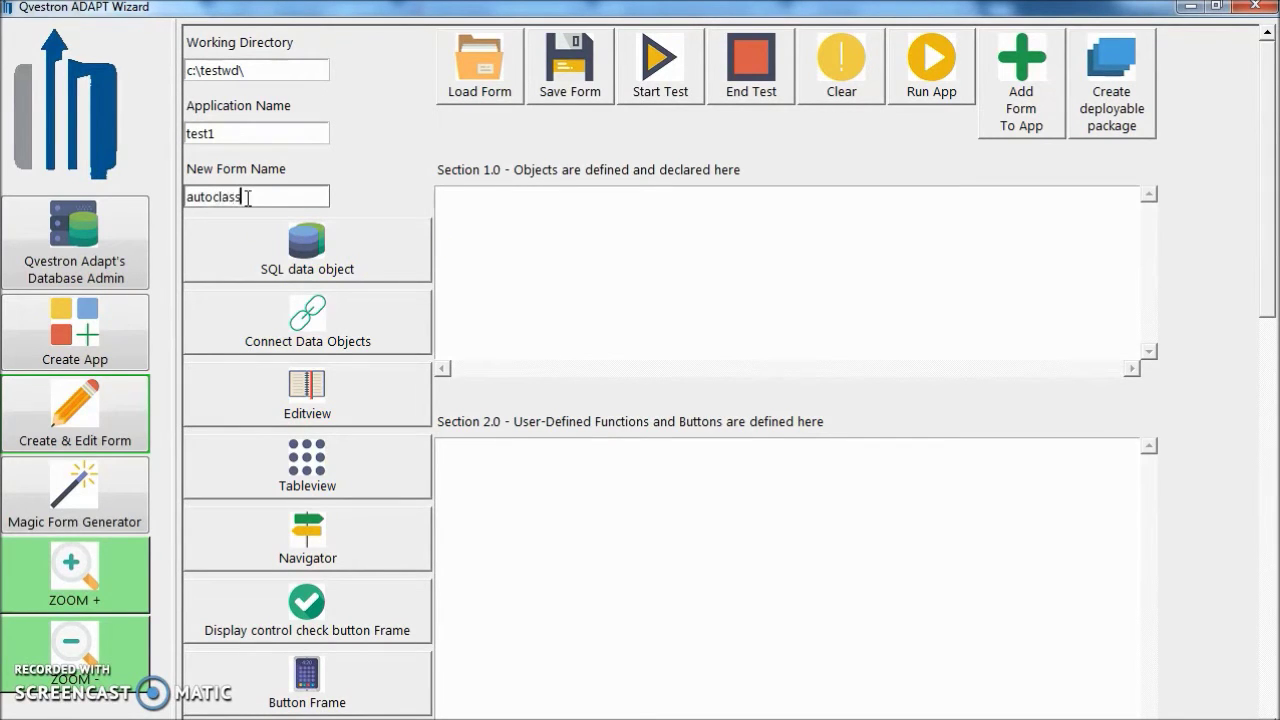
left_click(497, 85)
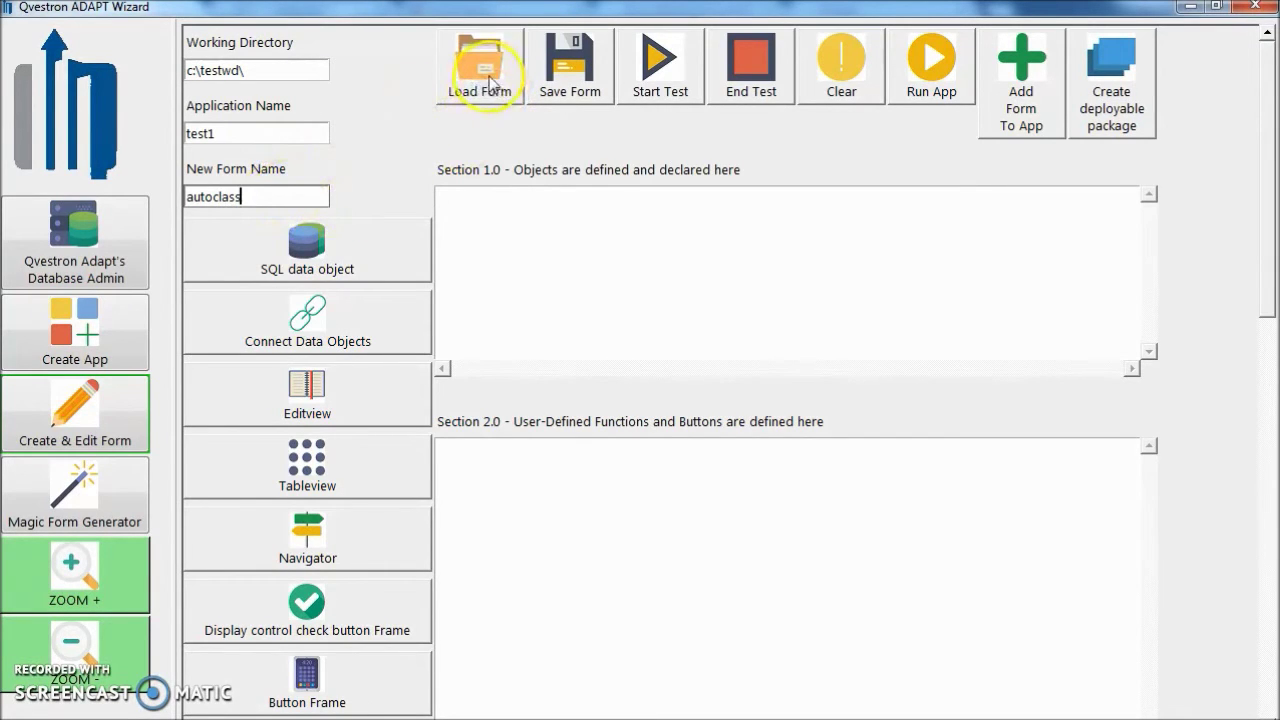
left_click(491, 84)
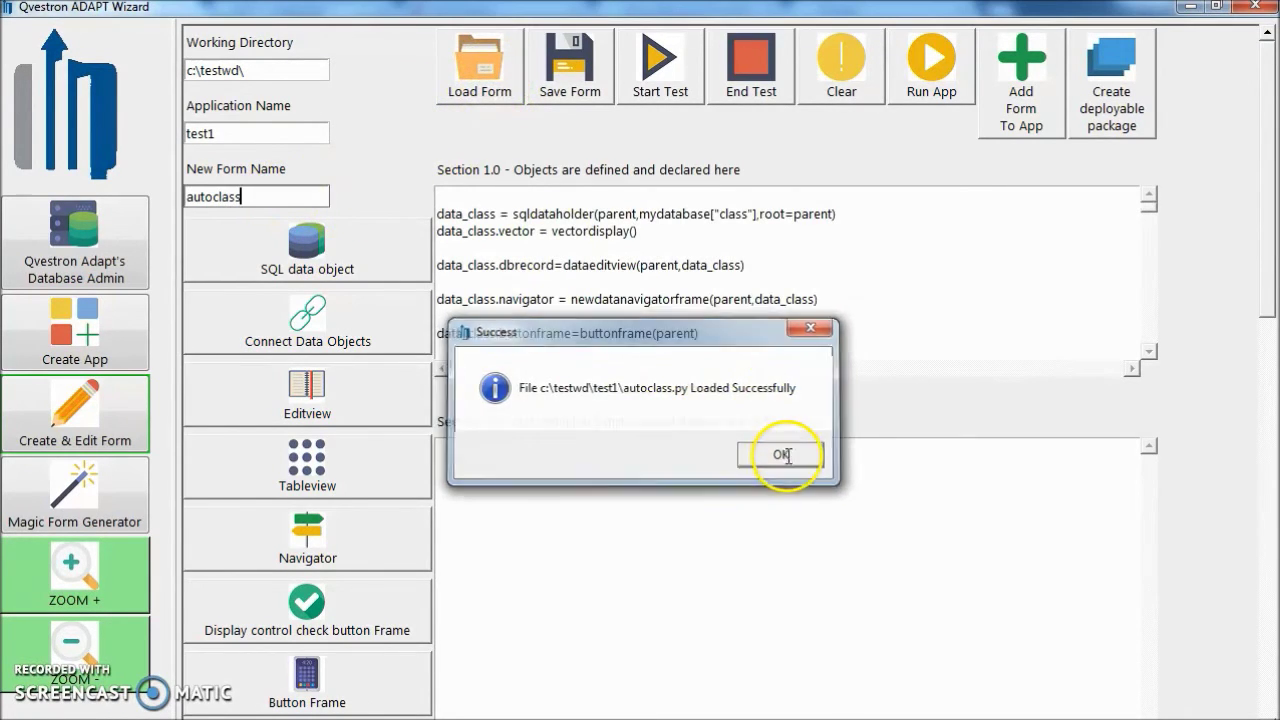
left_click(782, 455)
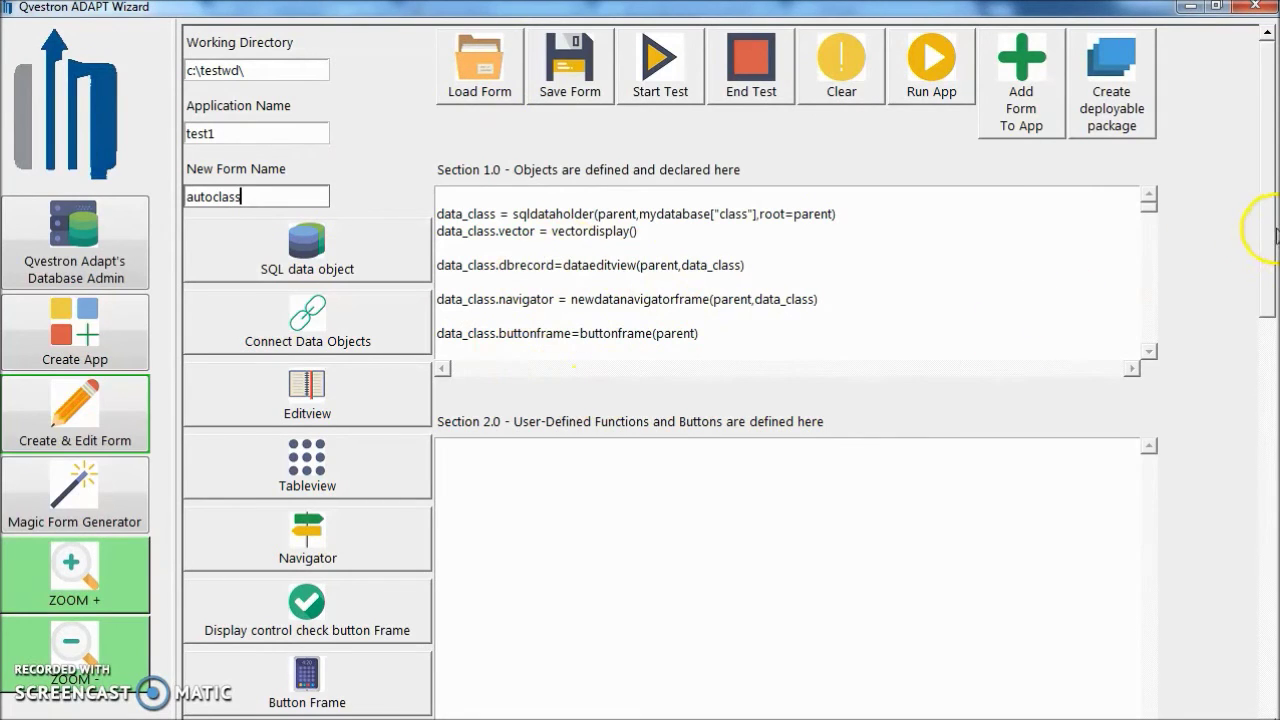
left_click_drag(1257, 251, 1249, 491)
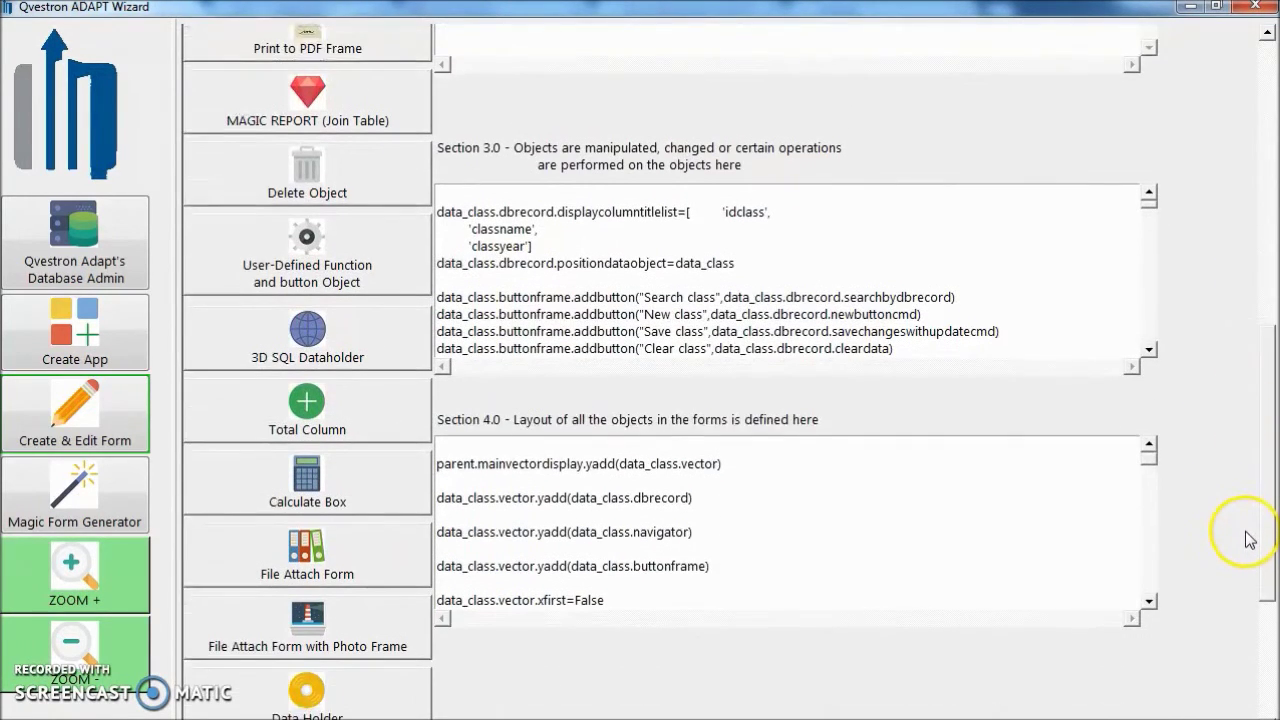
left_click_drag(1249, 539, 1266, 534)
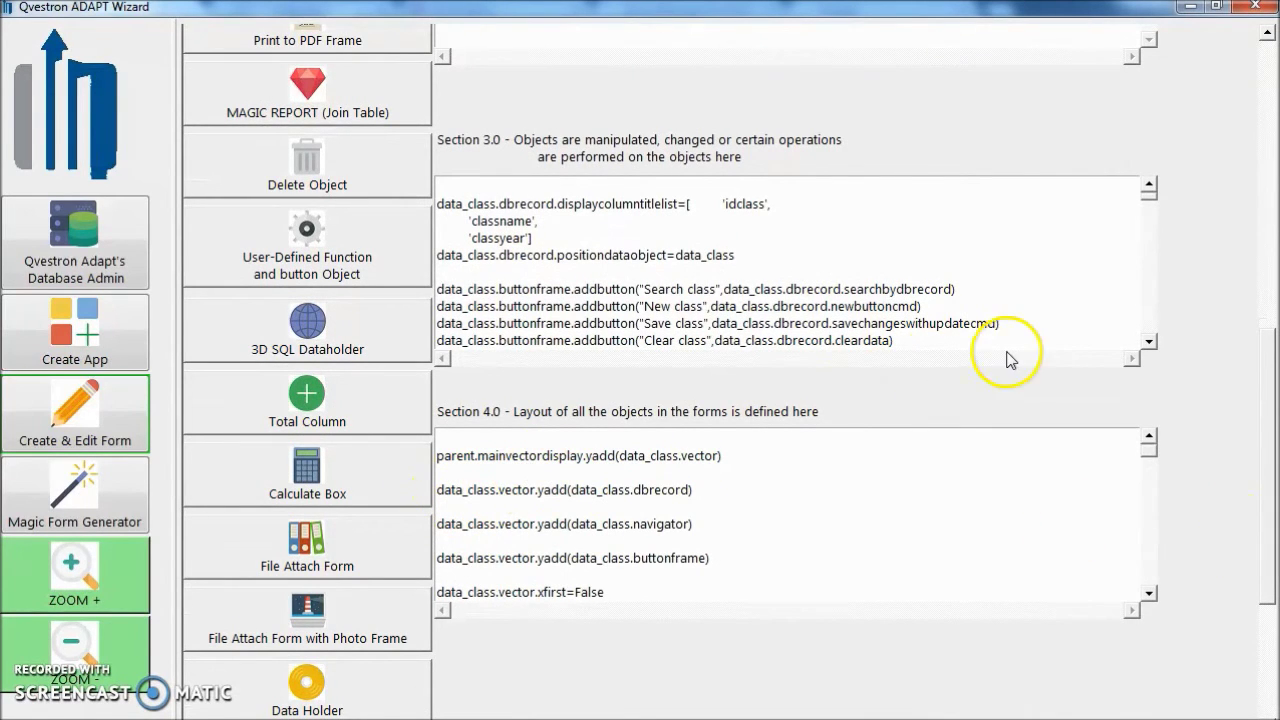
left_click_drag(1257, 528, 1271, 194)
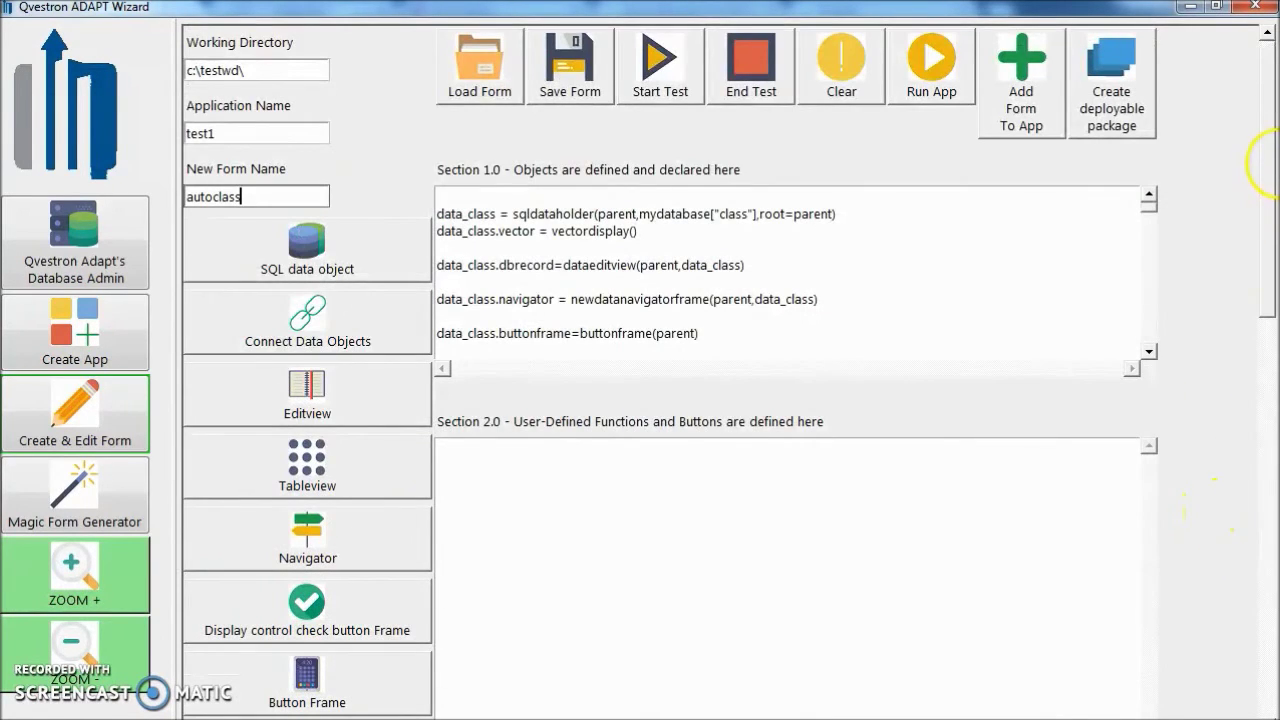
Test-run autoclass maximized, log in to testscool with the database credentials, and search class records.
left_click(671, 80)
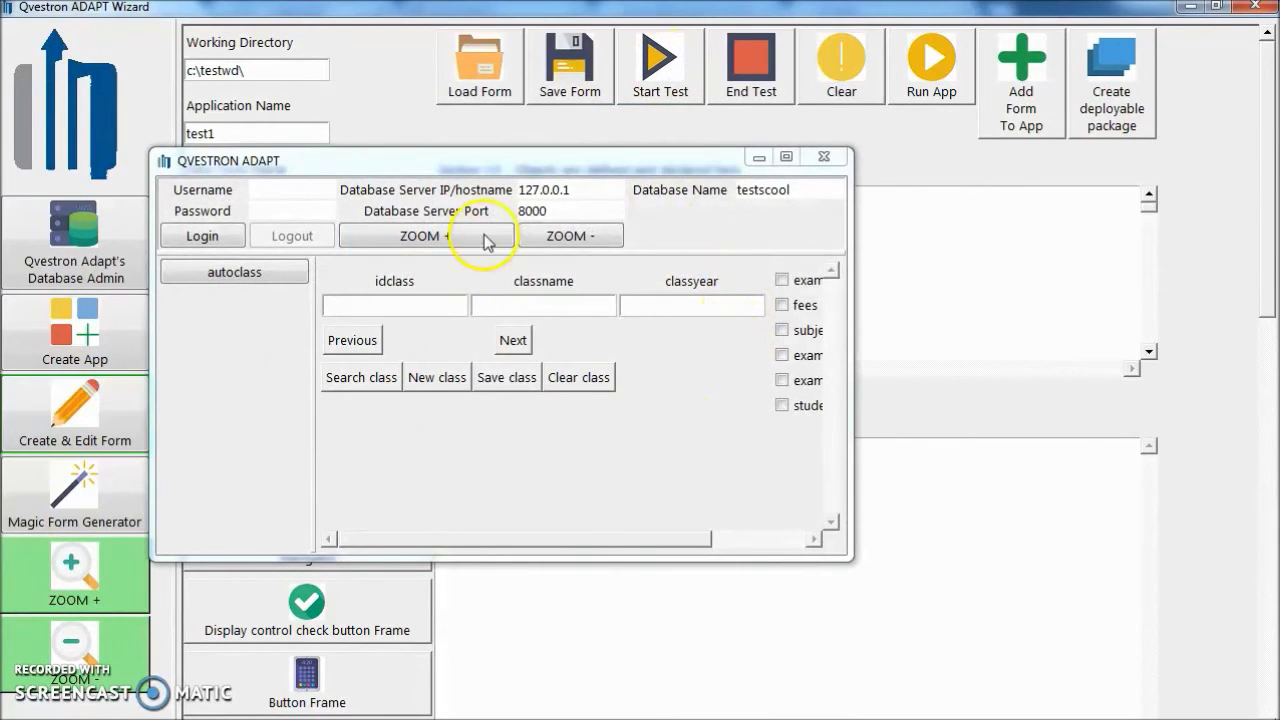
left_click(786, 156)
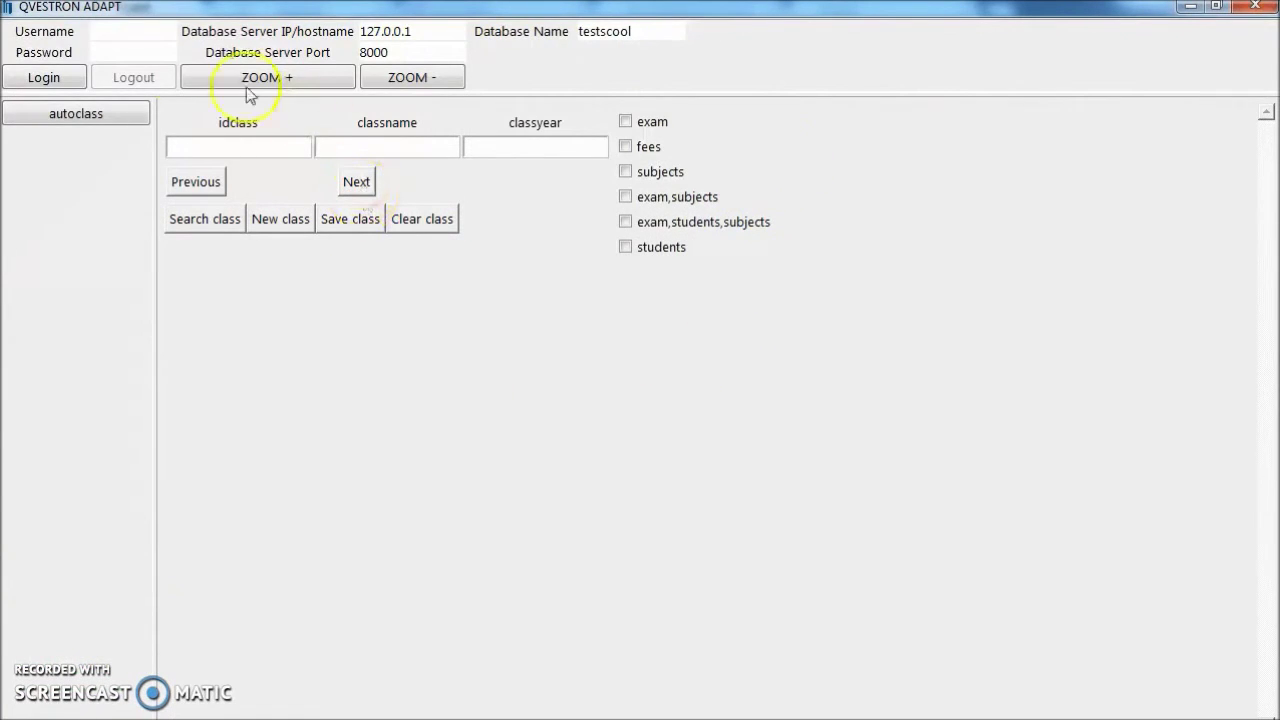
left_click(134, 34)
type("postgres")
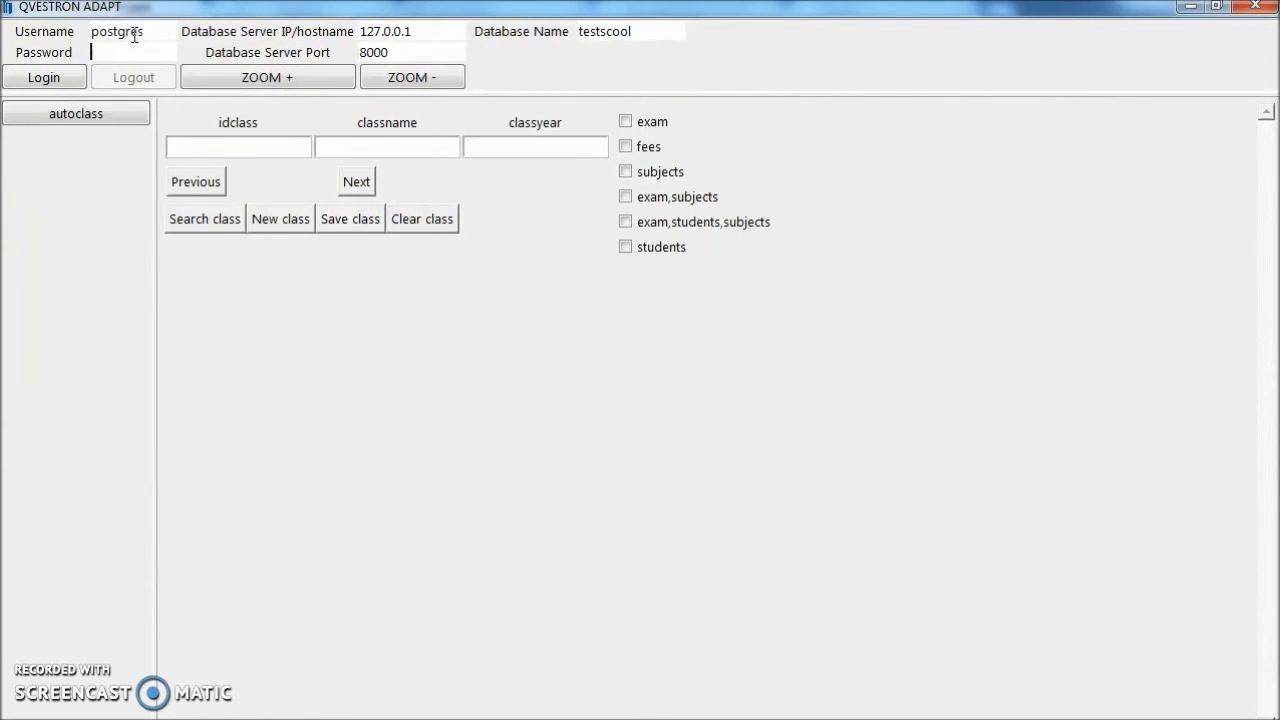
type("123")
left_click(52, 78)
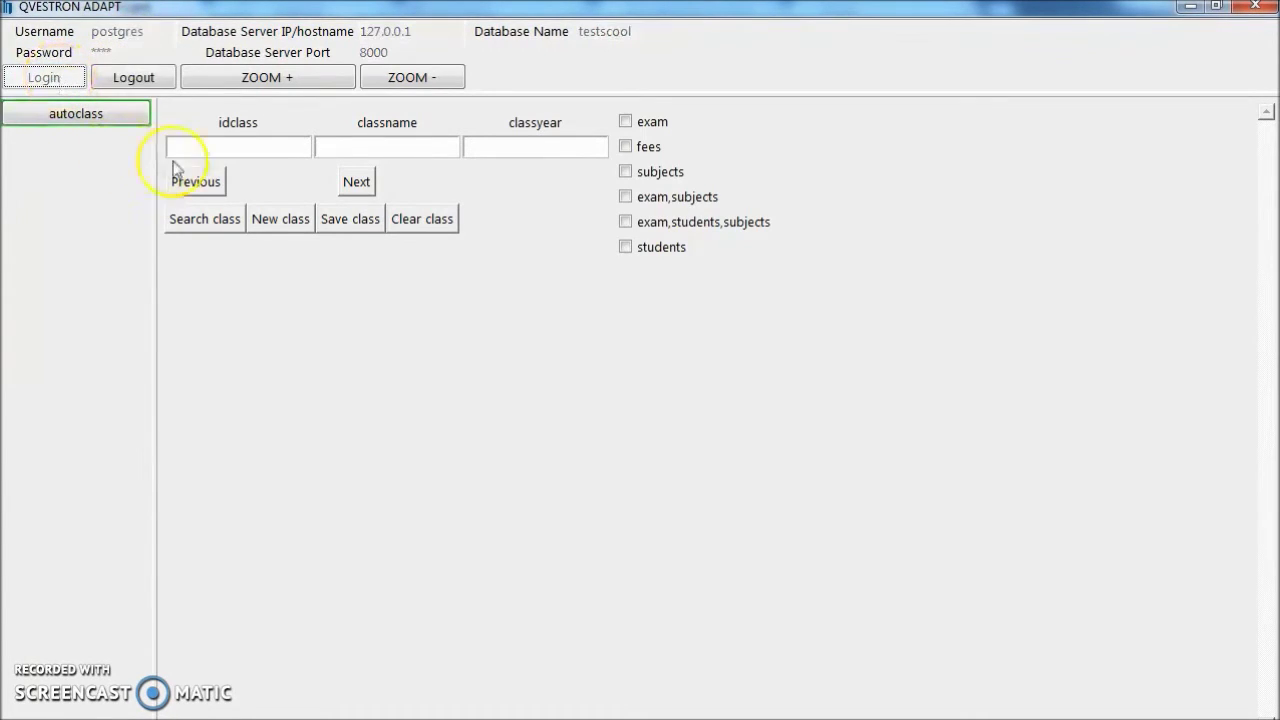
left_click(227, 224)
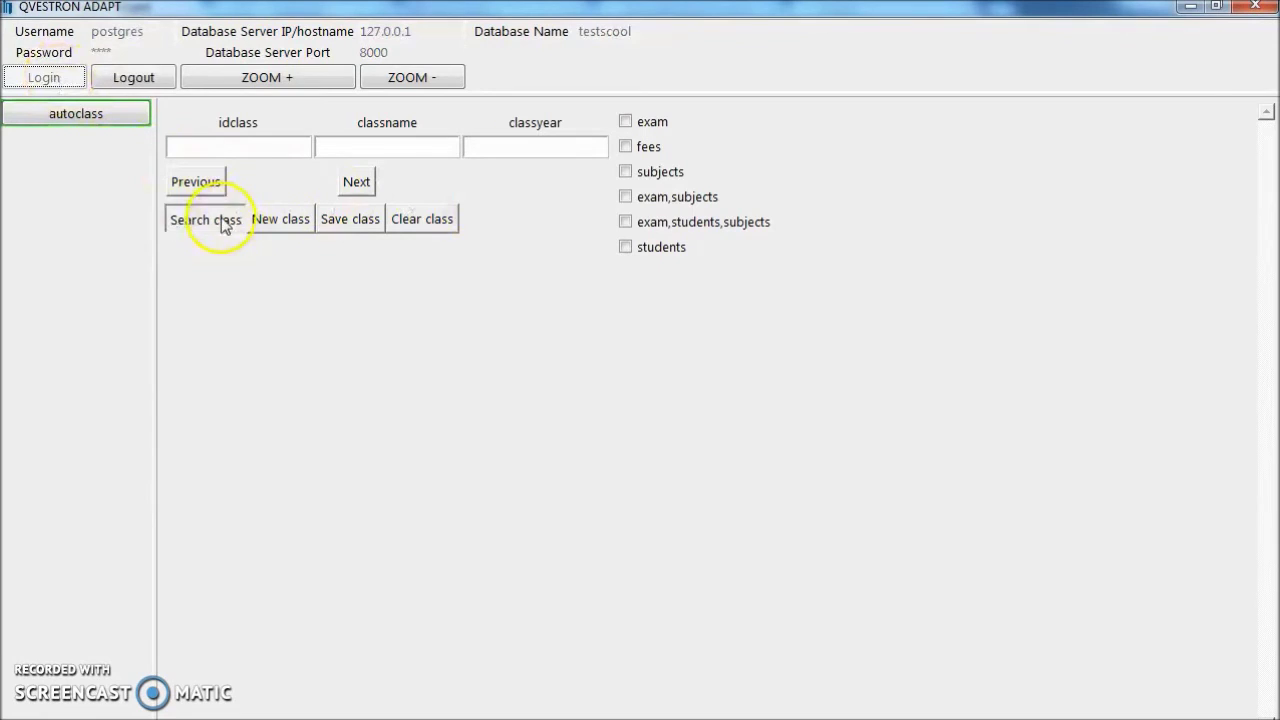
left_click(373, 148)
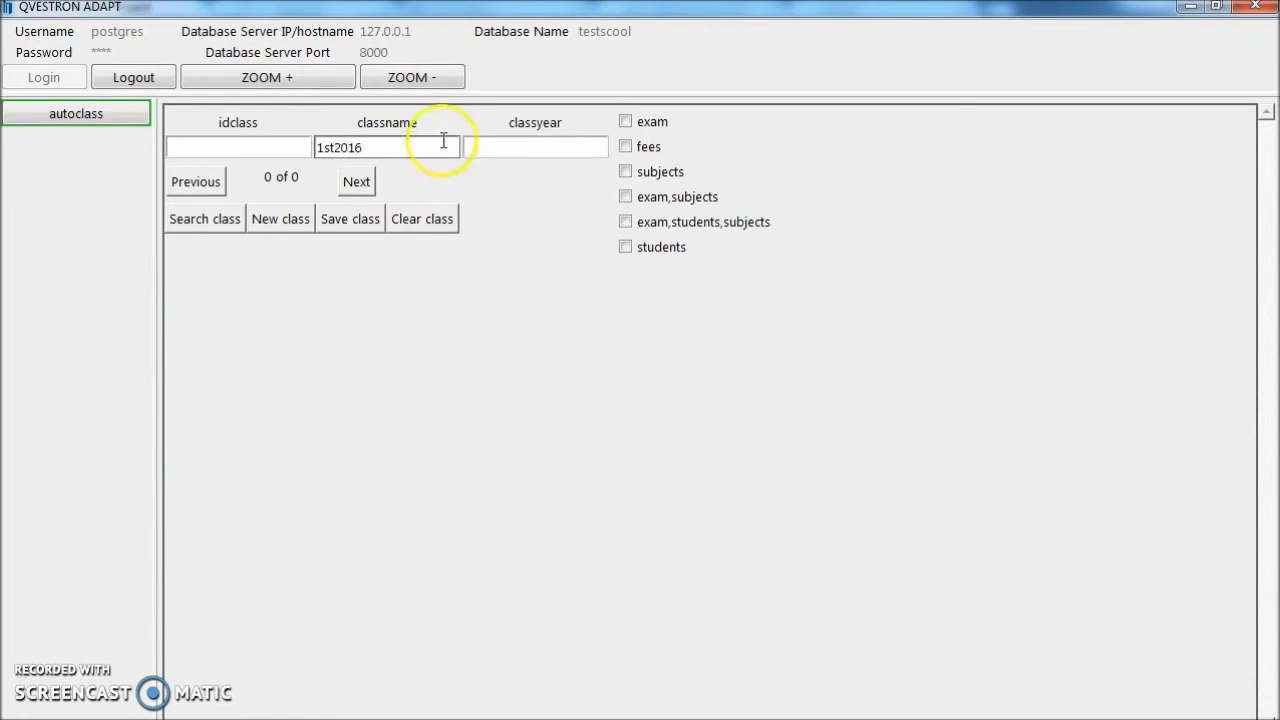
Enter class year 2016 for class 1st2016, save the record, and return to the test form.
left_click(473, 146)
type("201")
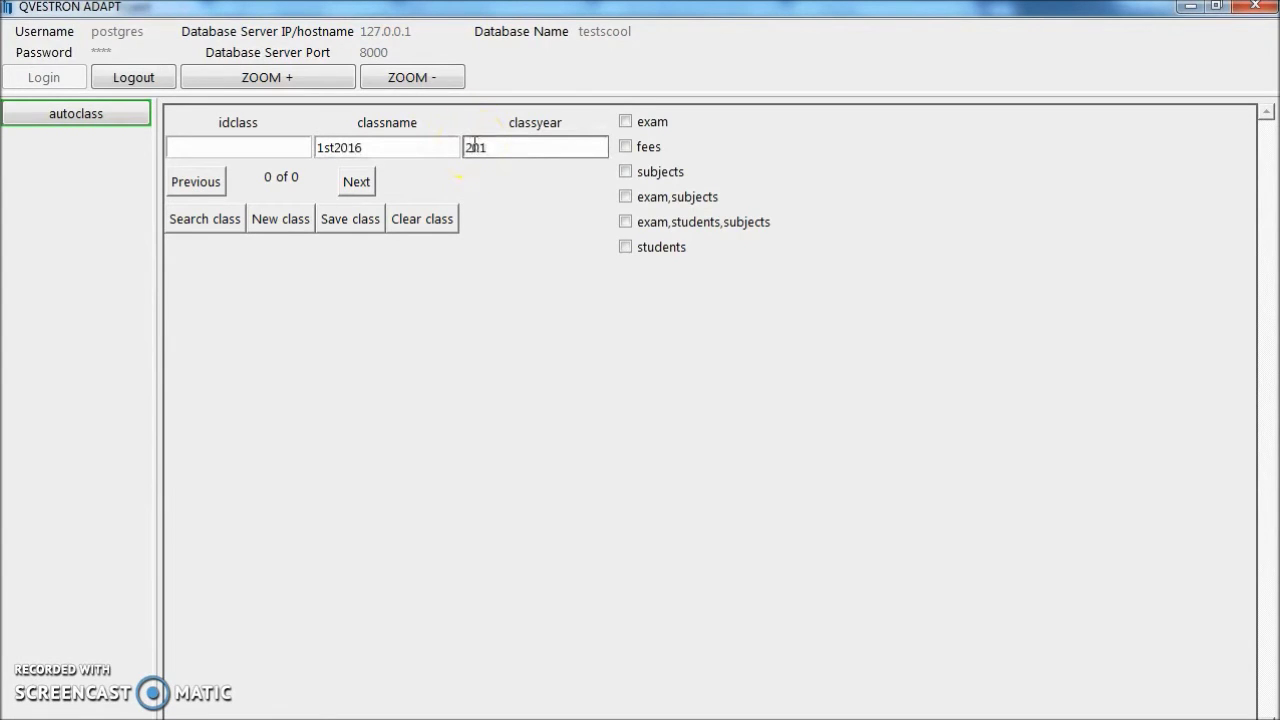
type("6")
left_click(358, 226)
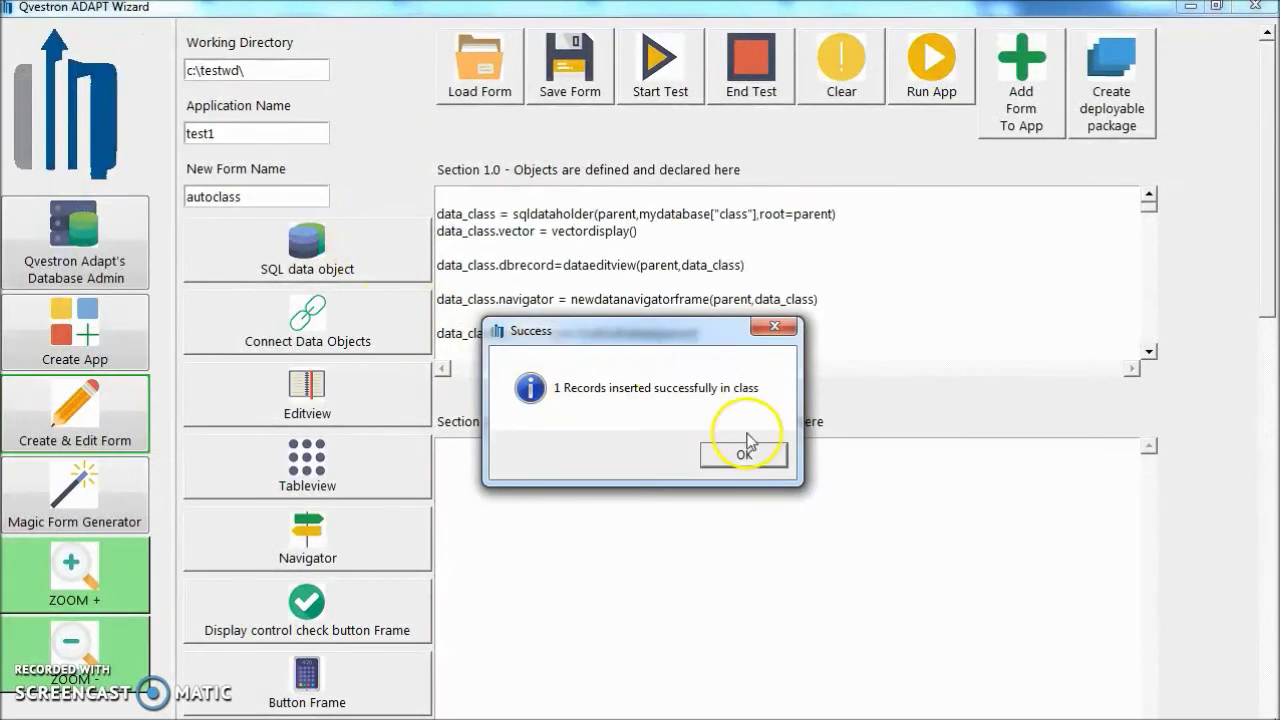
left_click(749, 447)
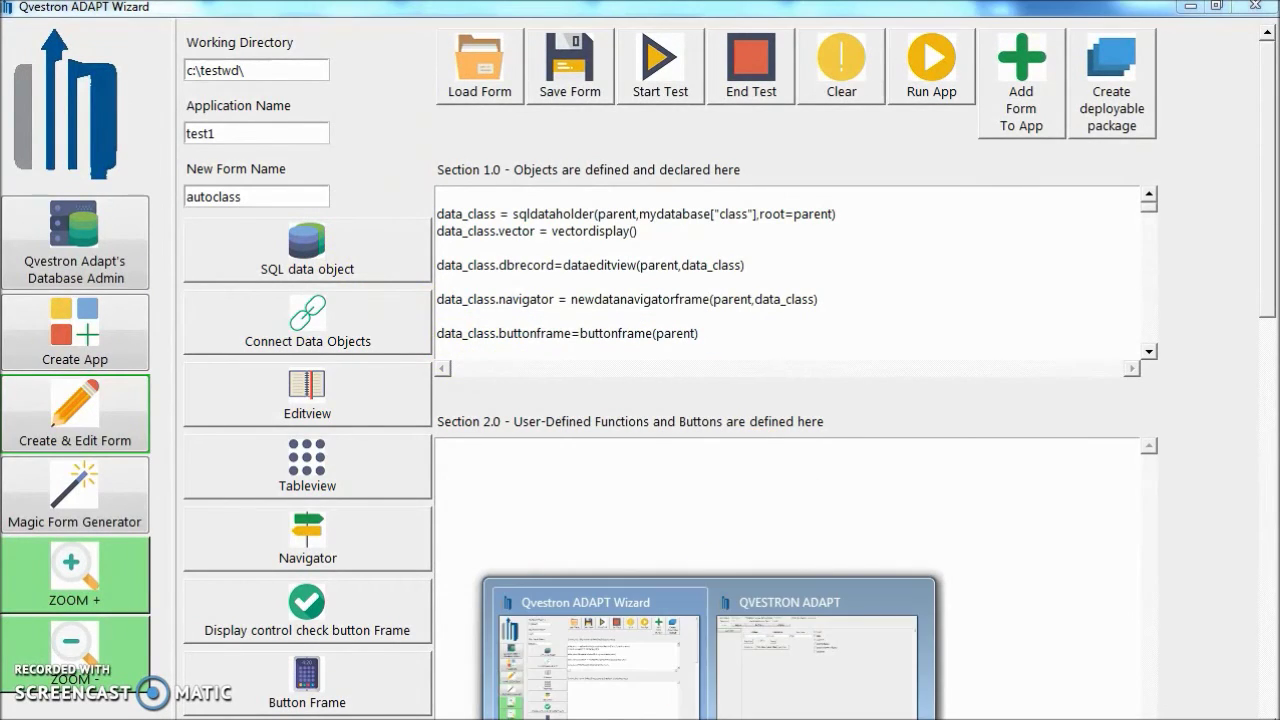
left_click(757, 663)
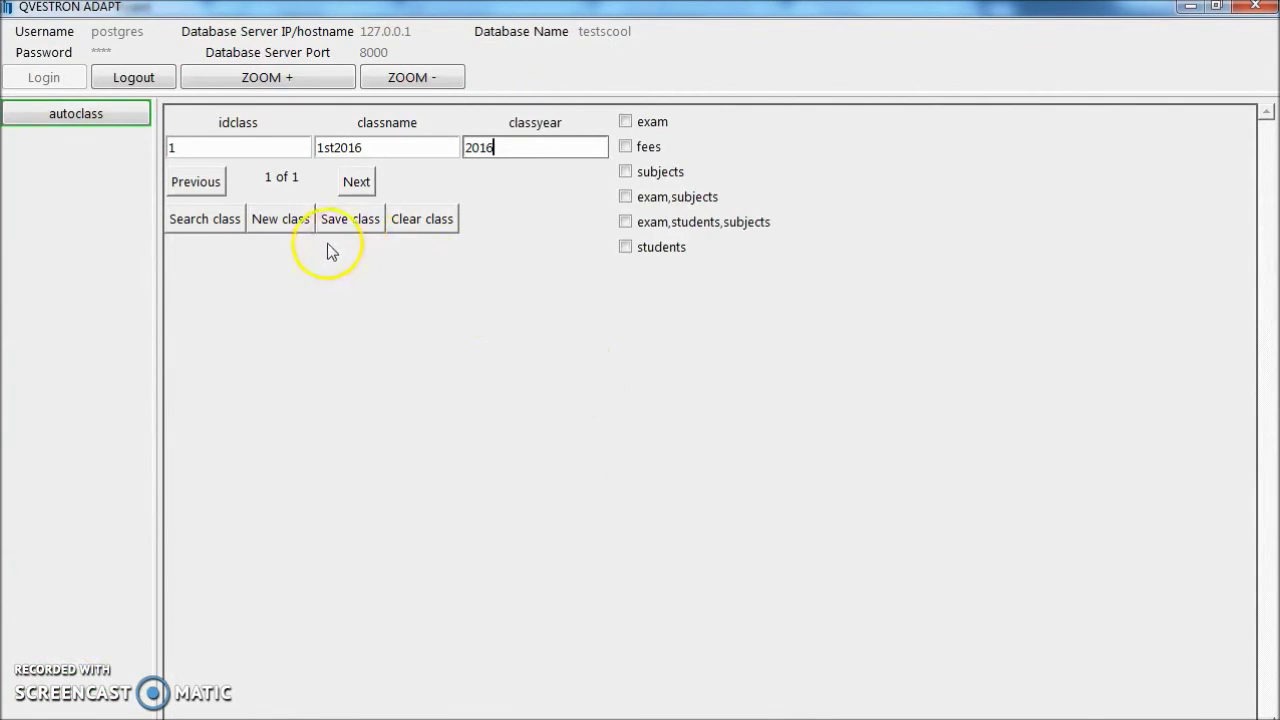
left_click(338, 214)
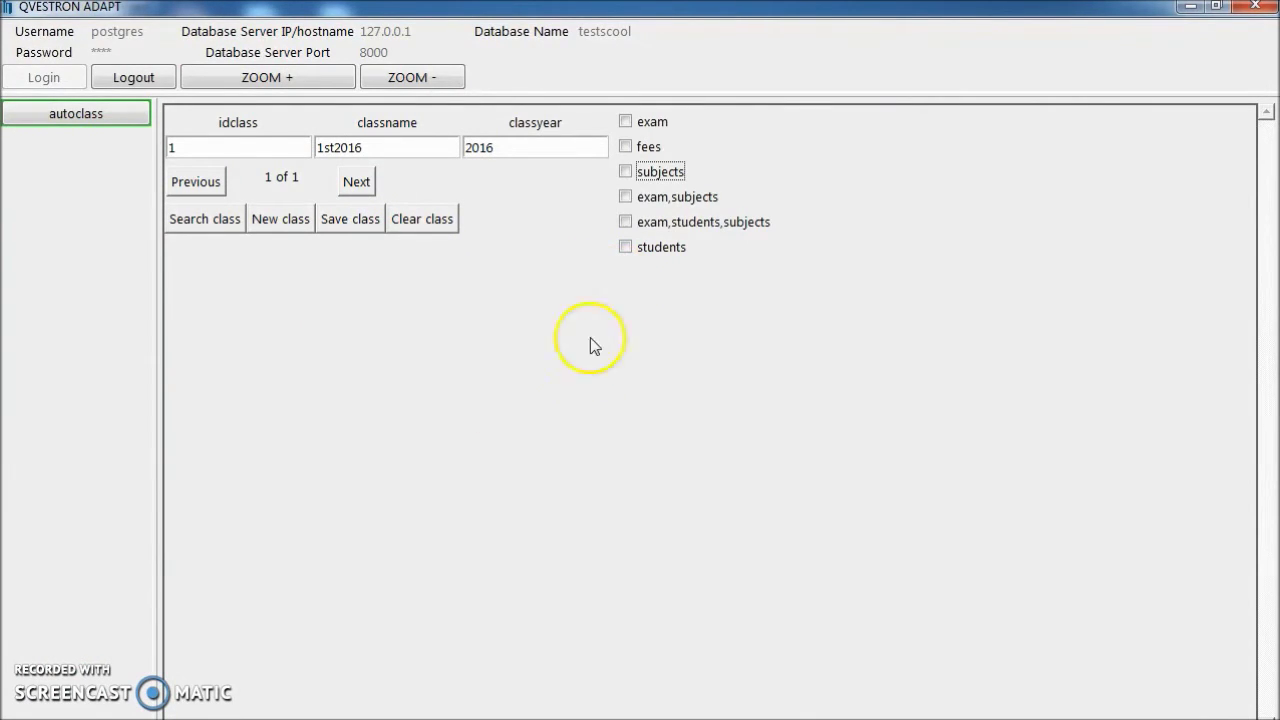
Add a new subject link for class 1st2016: Maths with 105 total passing marks, saved.
left_click(626, 176)
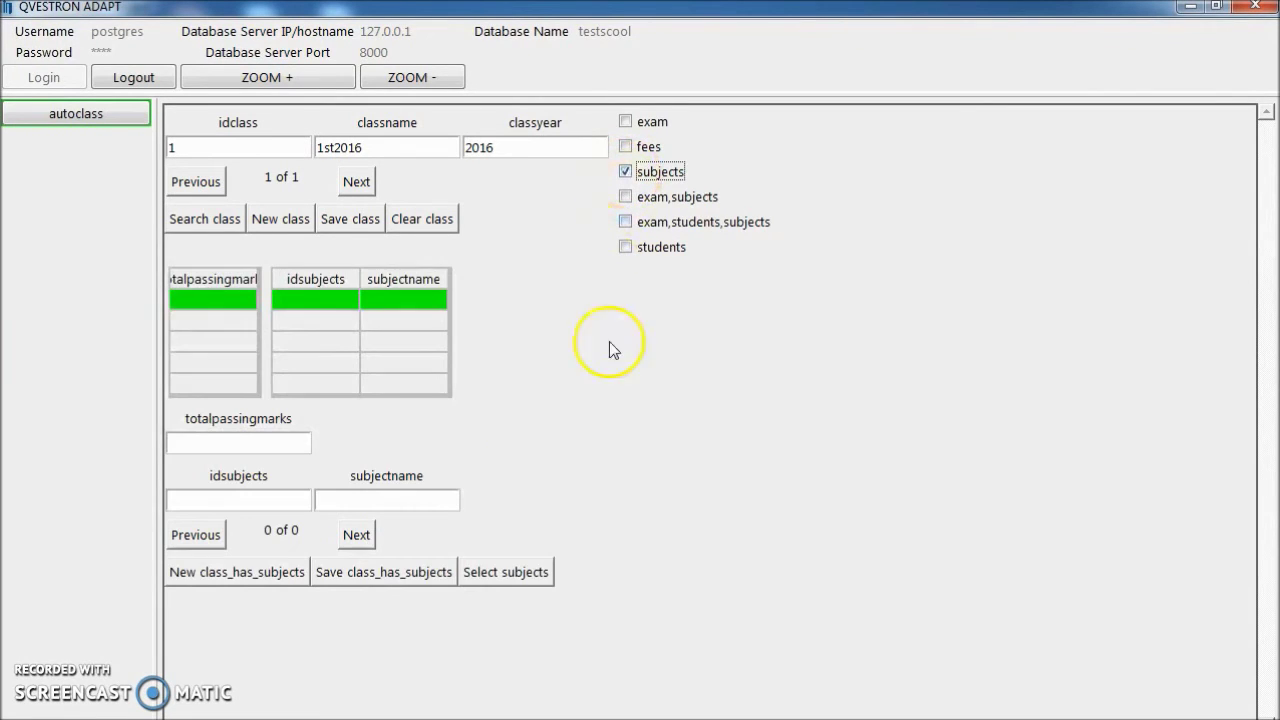
left_click(278, 580)
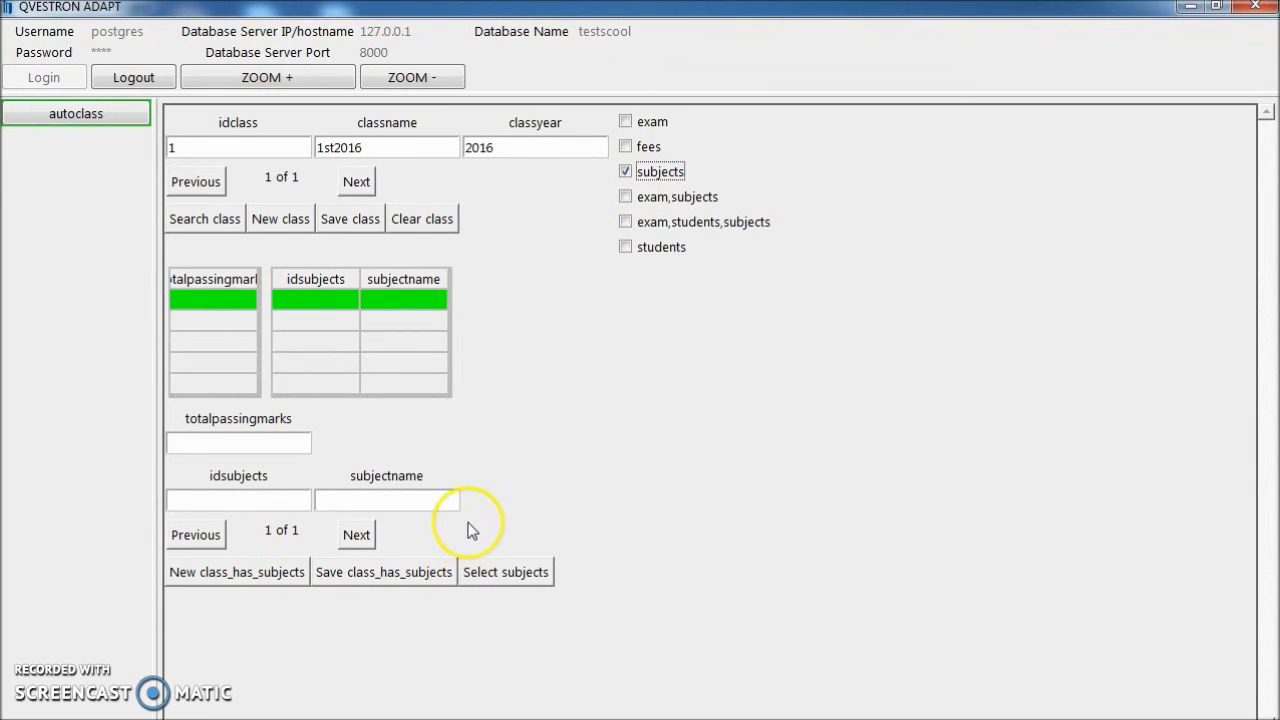
left_click(407, 500)
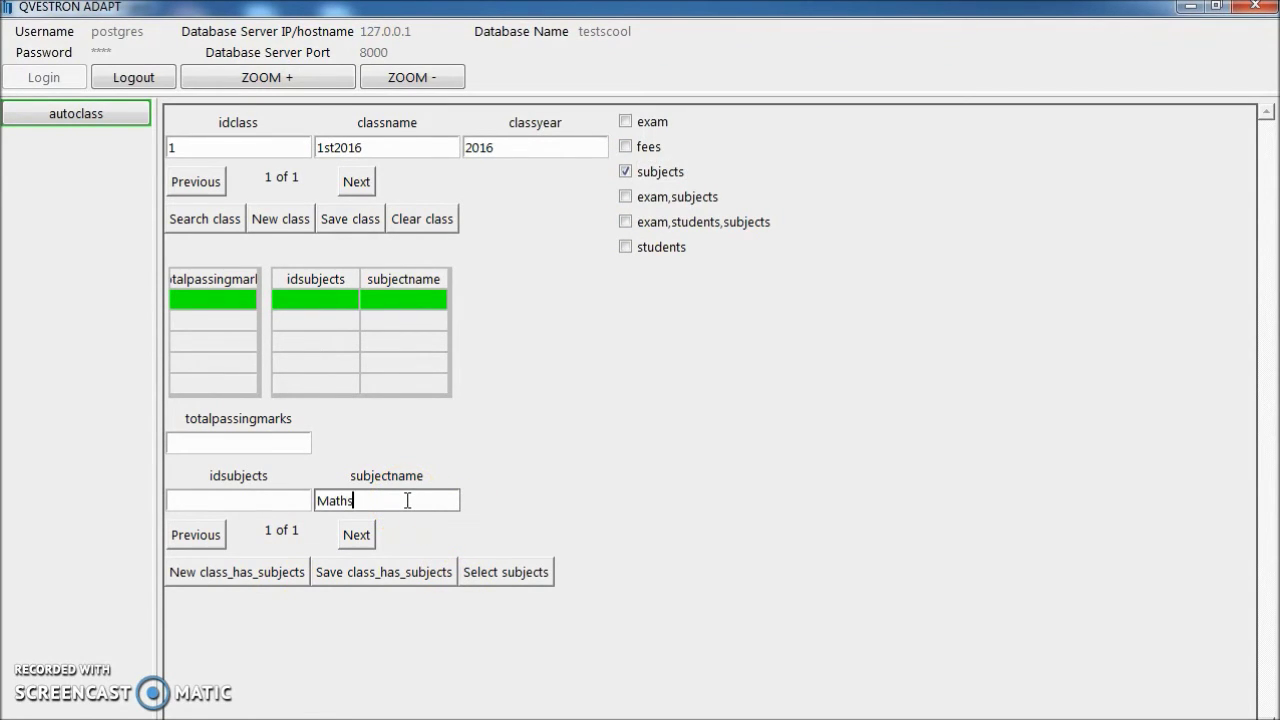
type("Maths")
left_click(273, 437)
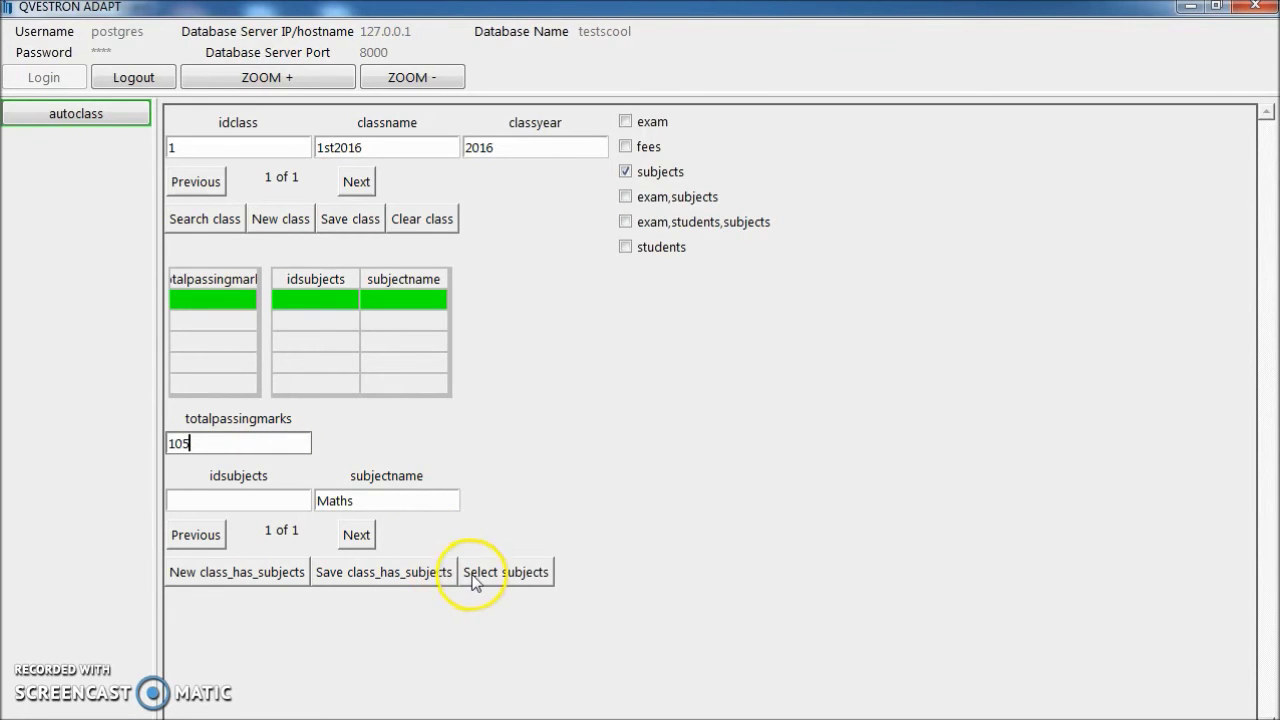
left_click(388, 585)
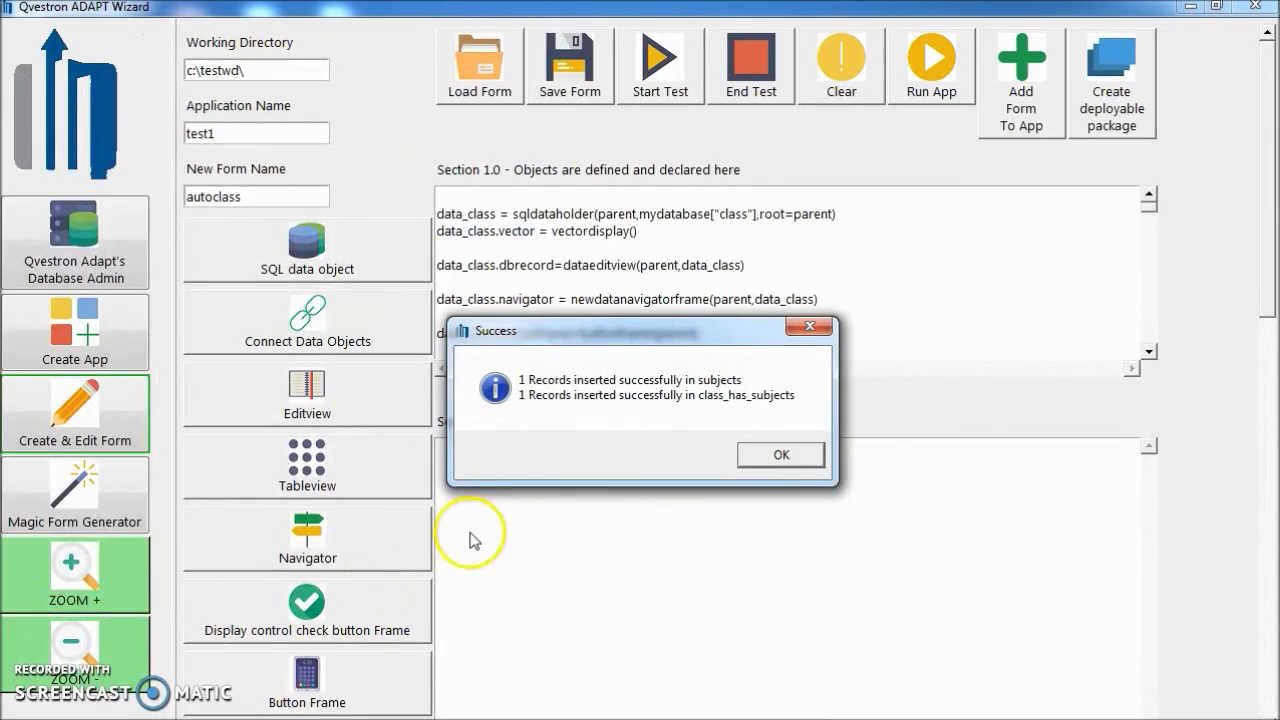
left_click(770, 452)
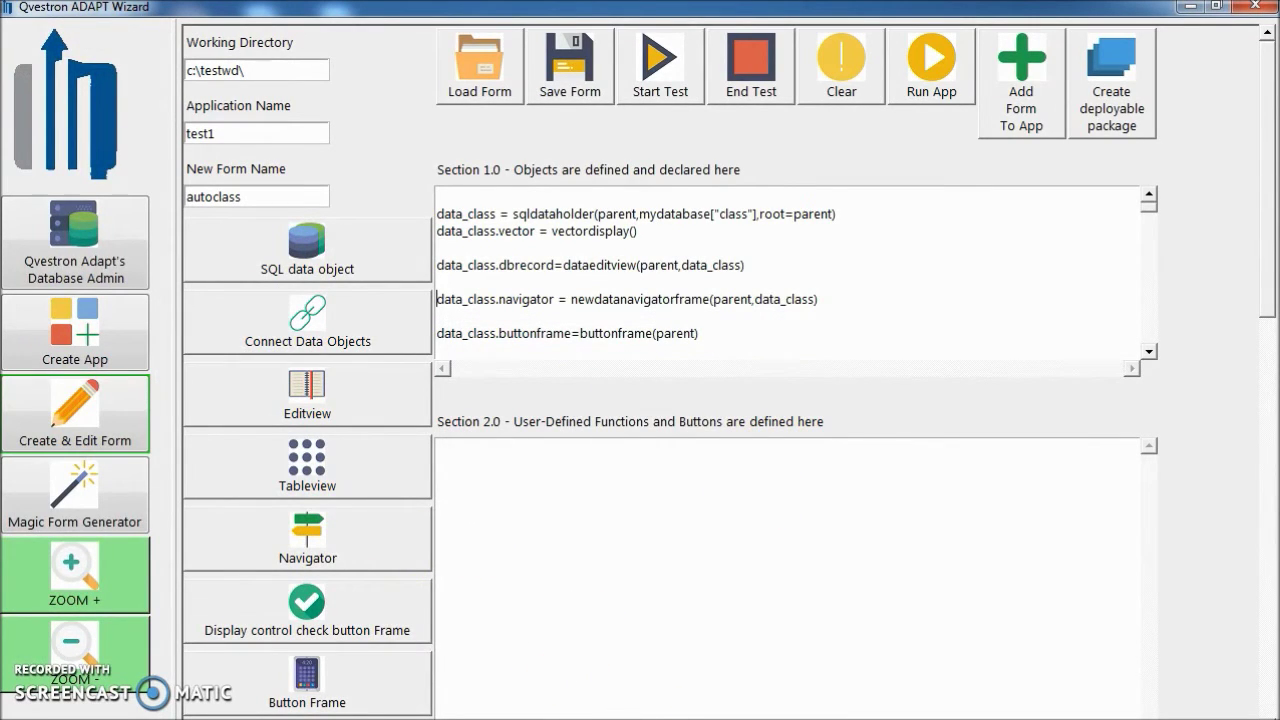
left_click(800, 665)
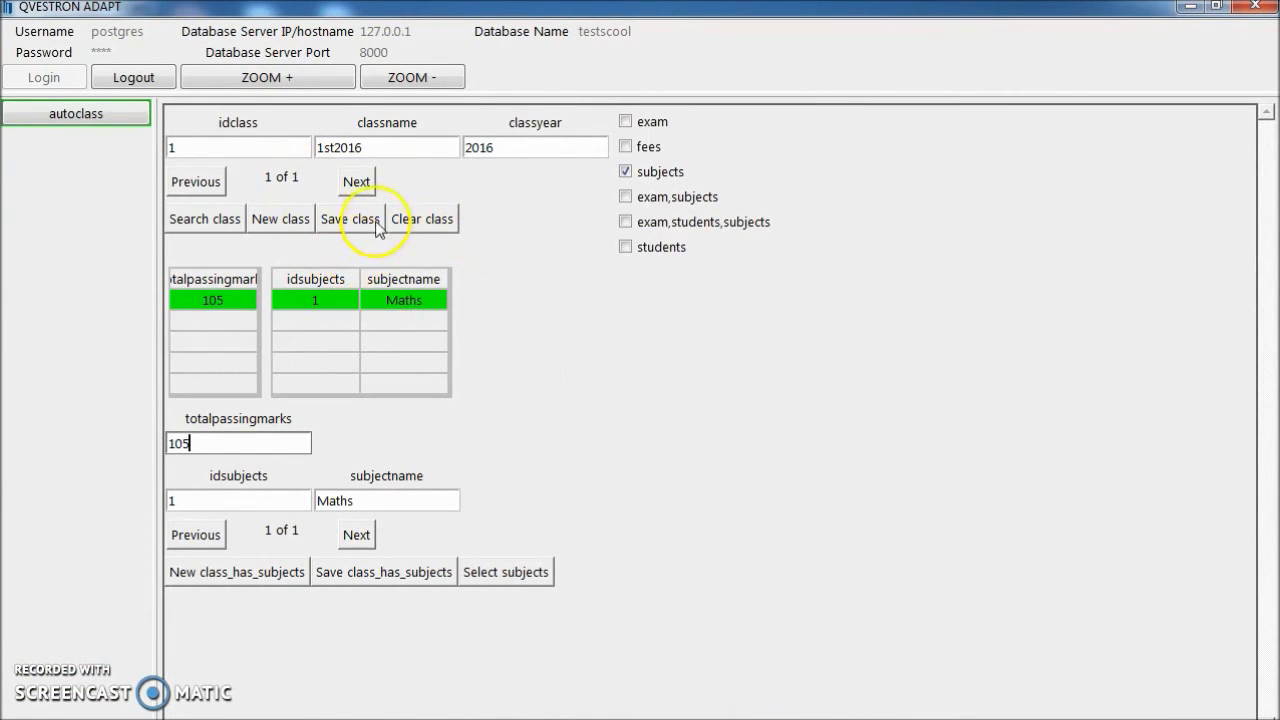
Create and save a new class record named 2nd2016 with class year 2016.
left_click(287, 228)
left_click(347, 143)
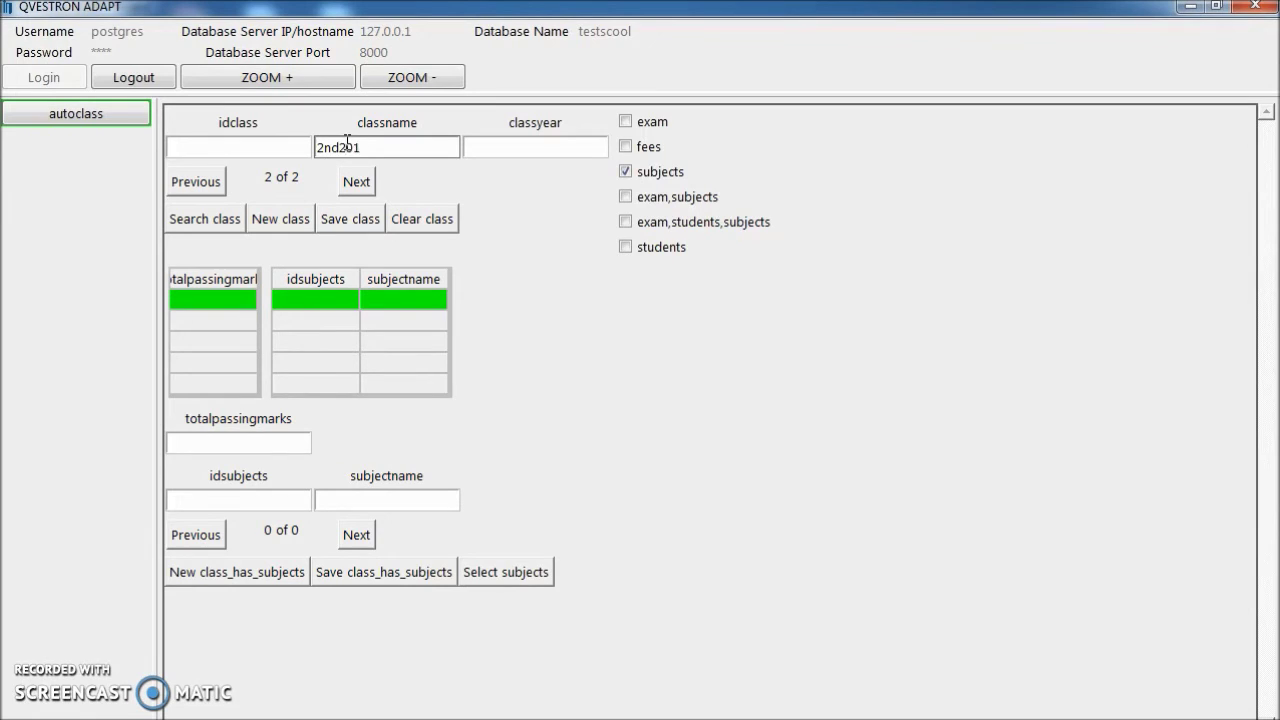
left_click(524, 144)
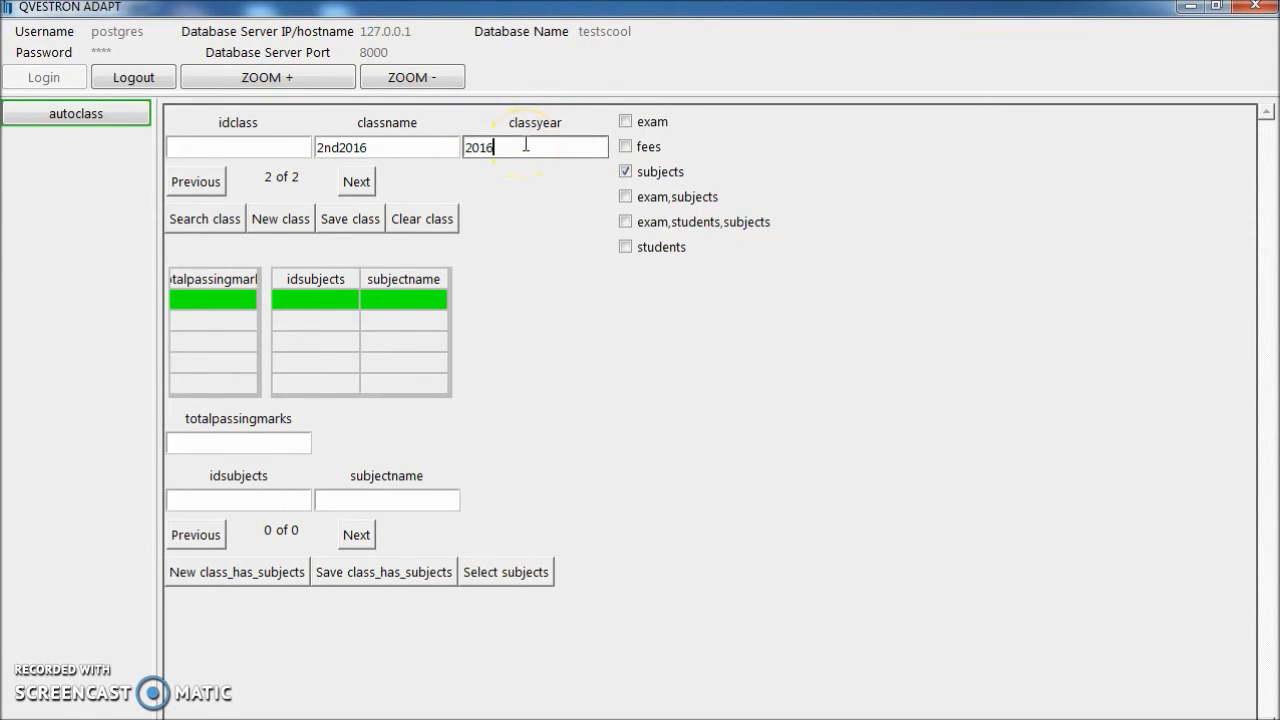
left_click(351, 220)
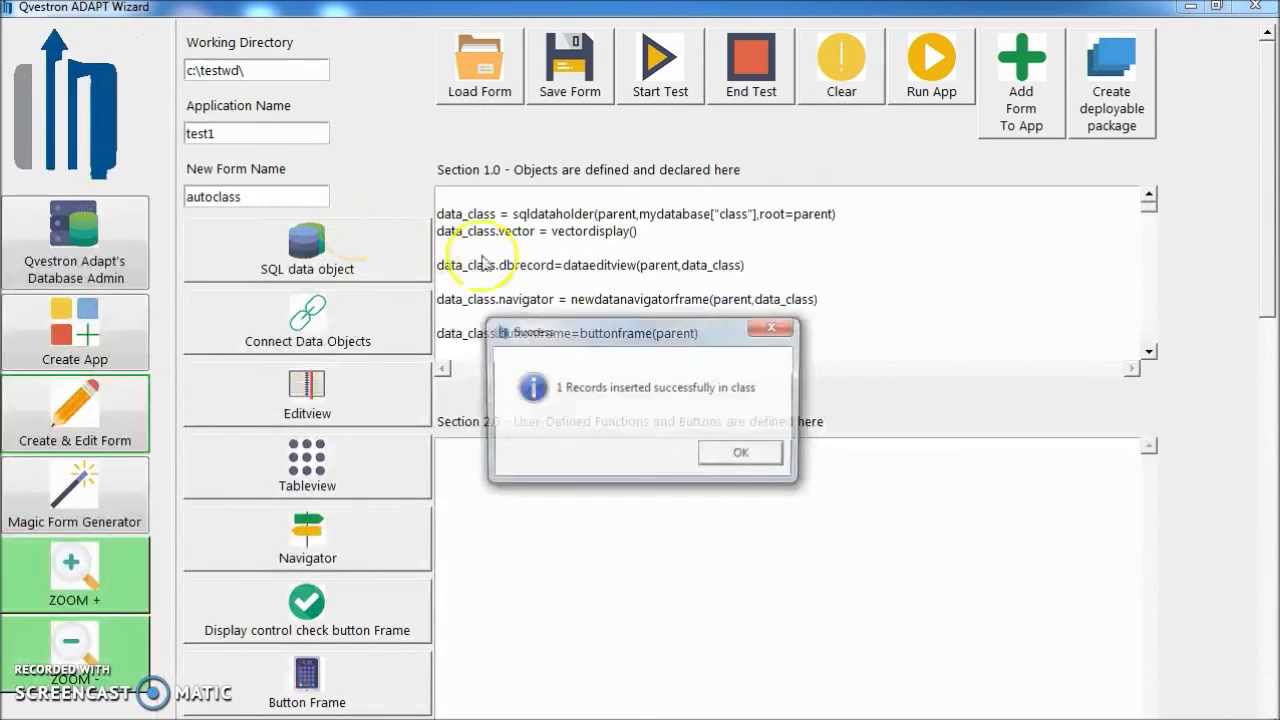
left_click(742, 456)
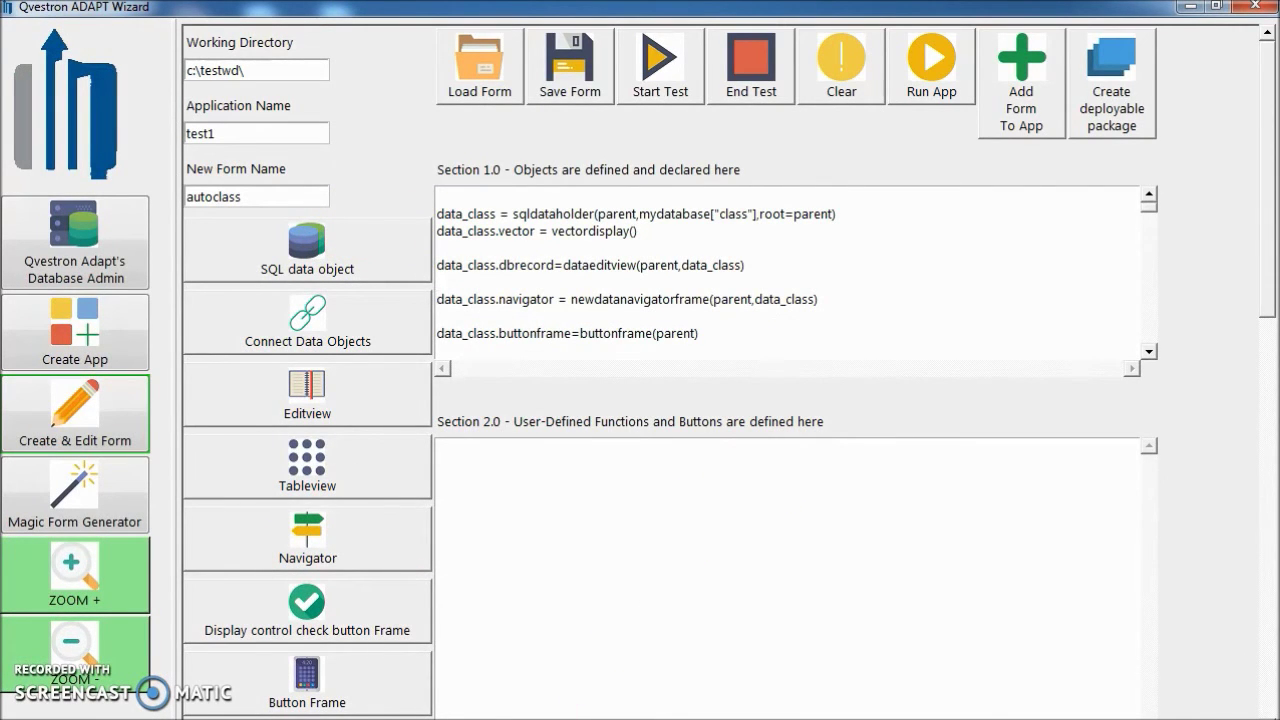
mouse_move(640, 715)
left_click(757, 671)
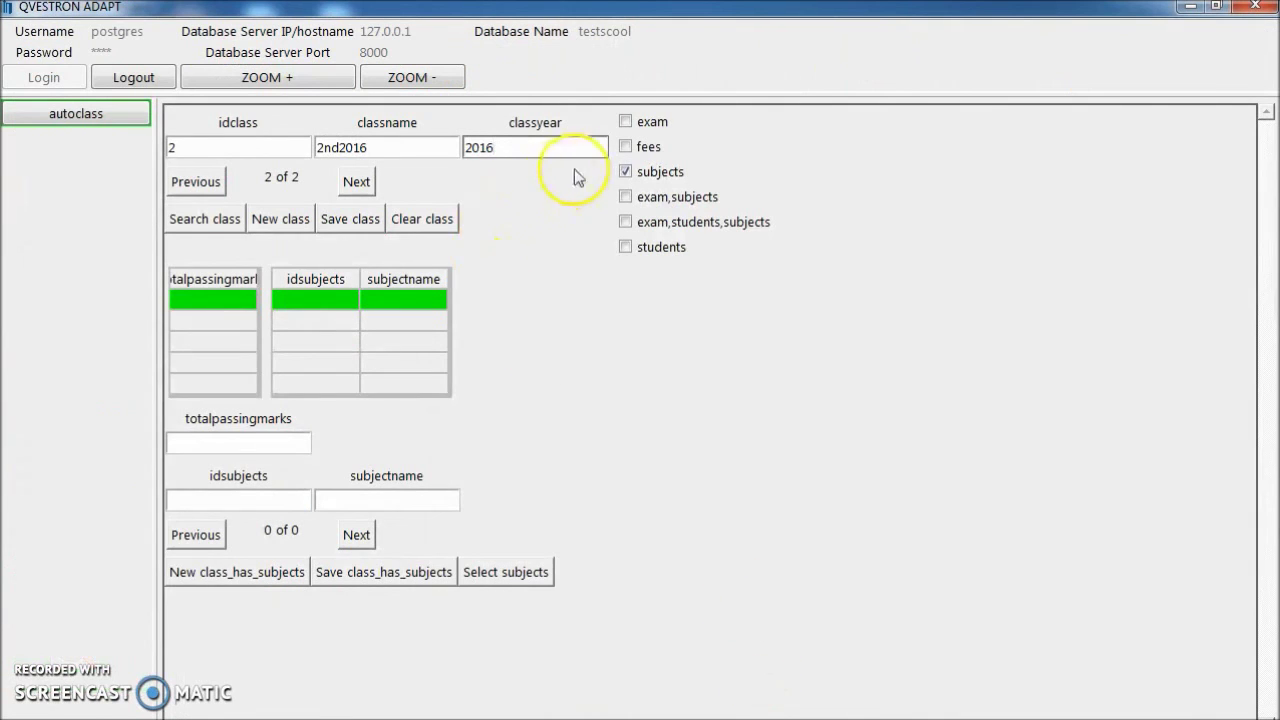
Pick Maths from the subject search list as the new subject for class 2nd2016.
left_click(416, 498)
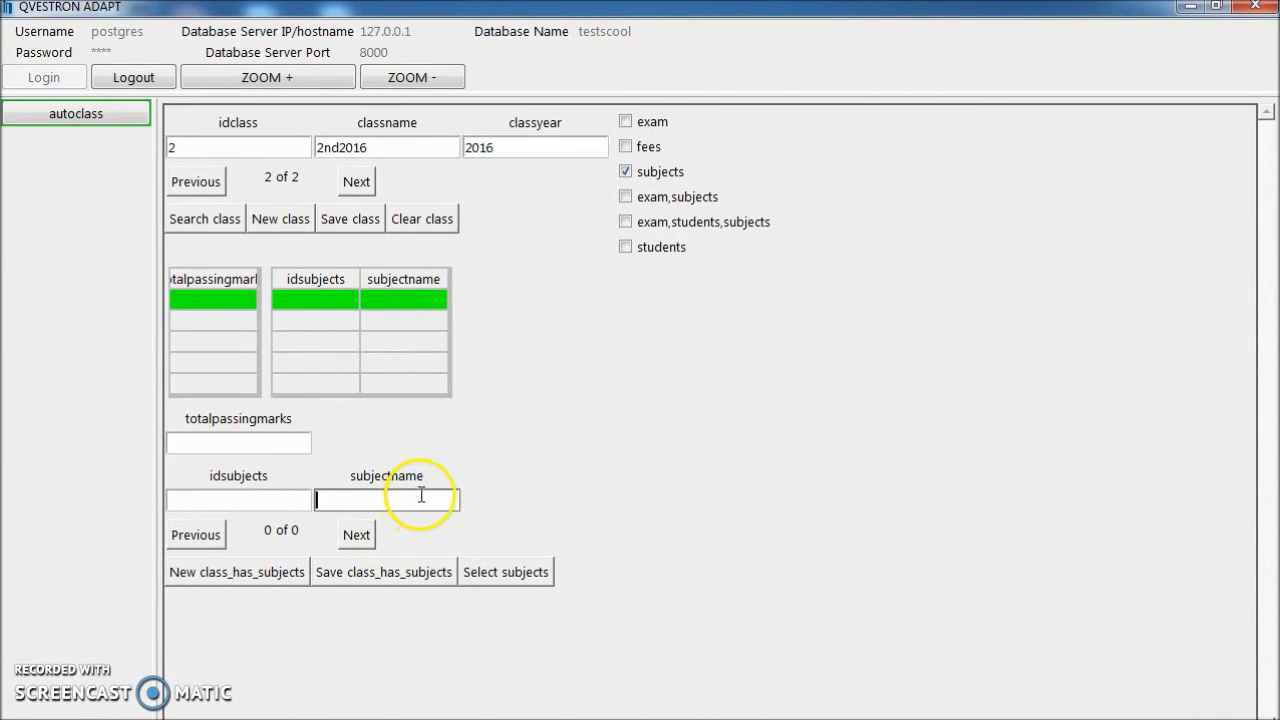
left_click(527, 581)
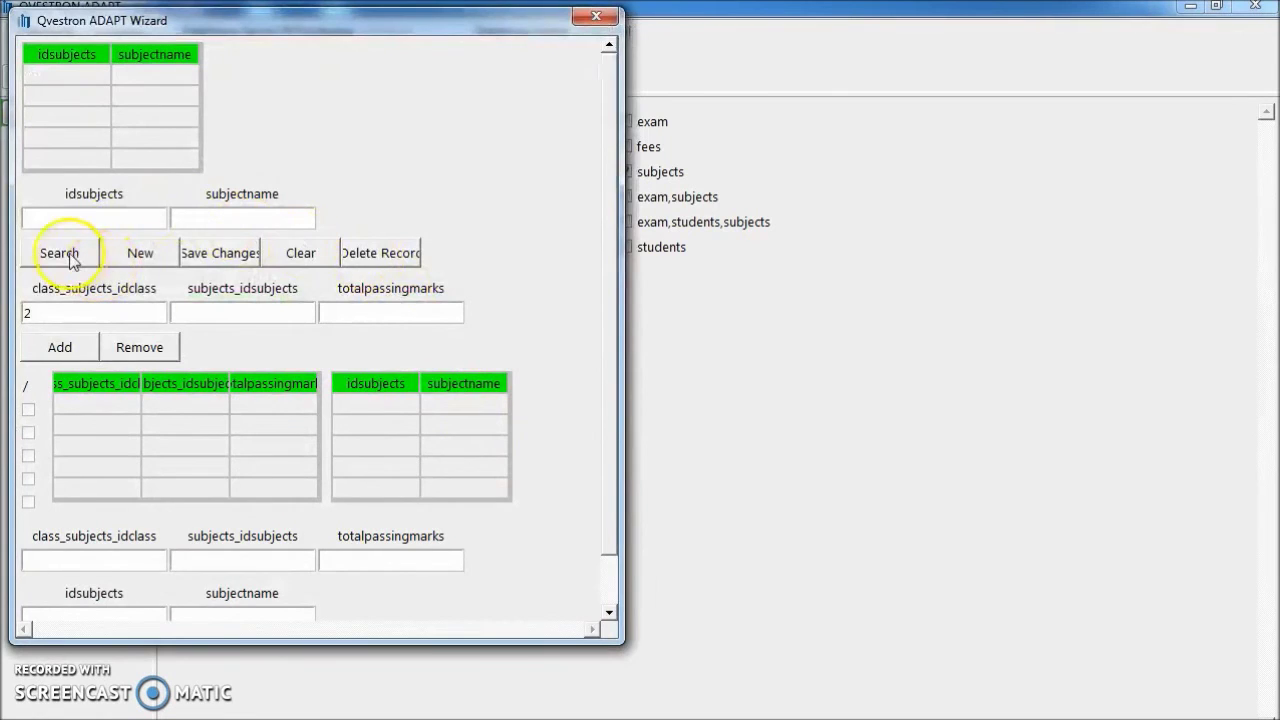
left_click(80, 256)
left_click(160, 86)
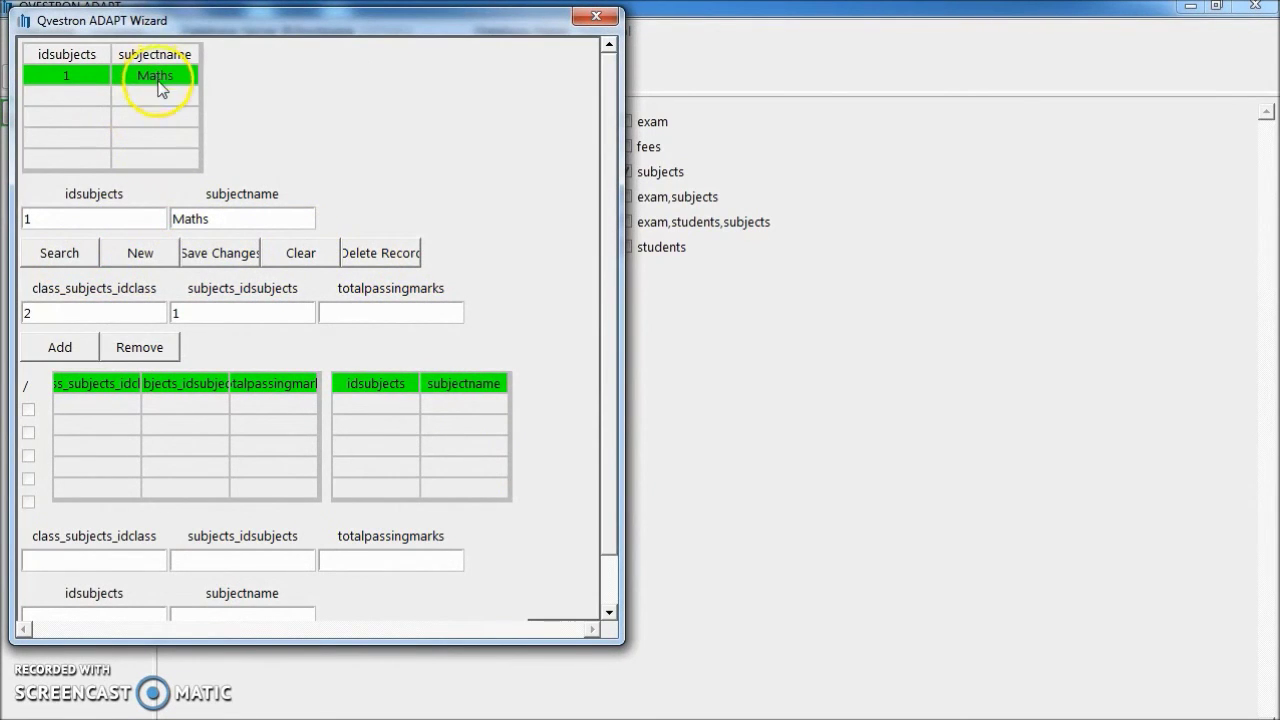
left_click(62, 345)
scroll(545, 432, "down", 3)
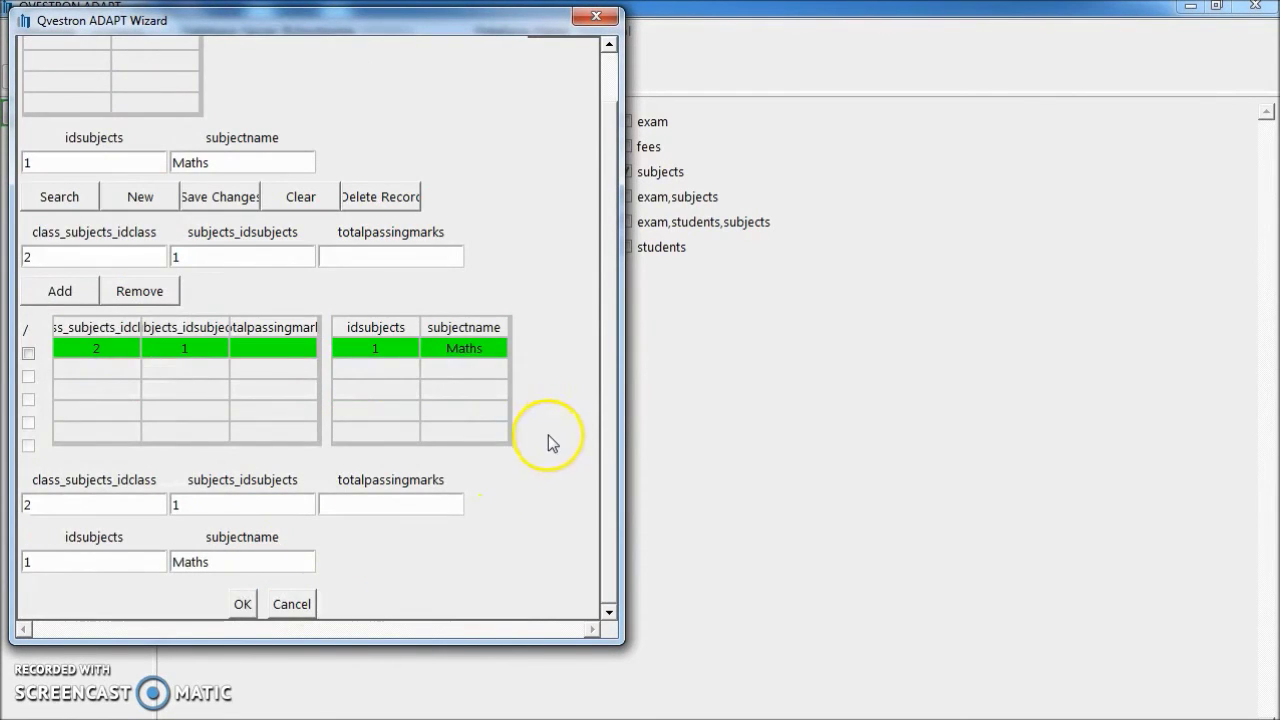
left_click(242, 604)
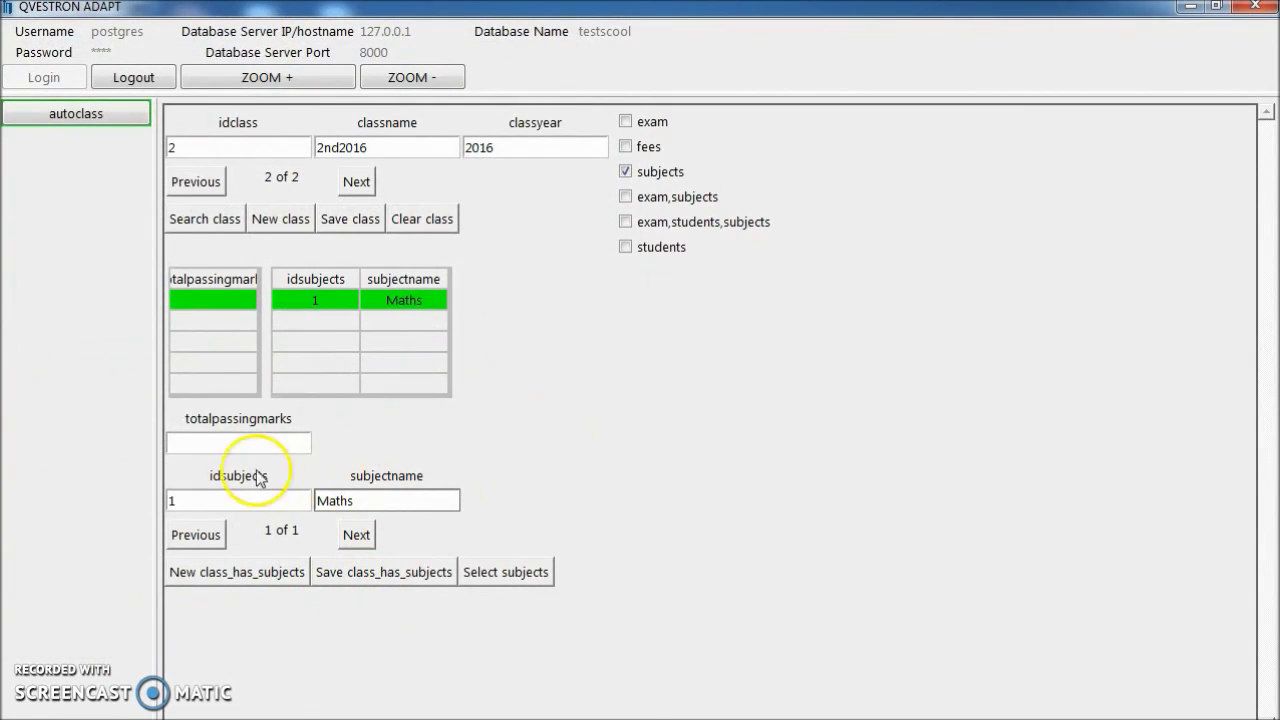
Enter 105 total passing marks and save the Maths link for 2nd2016.
left_click(247, 443)
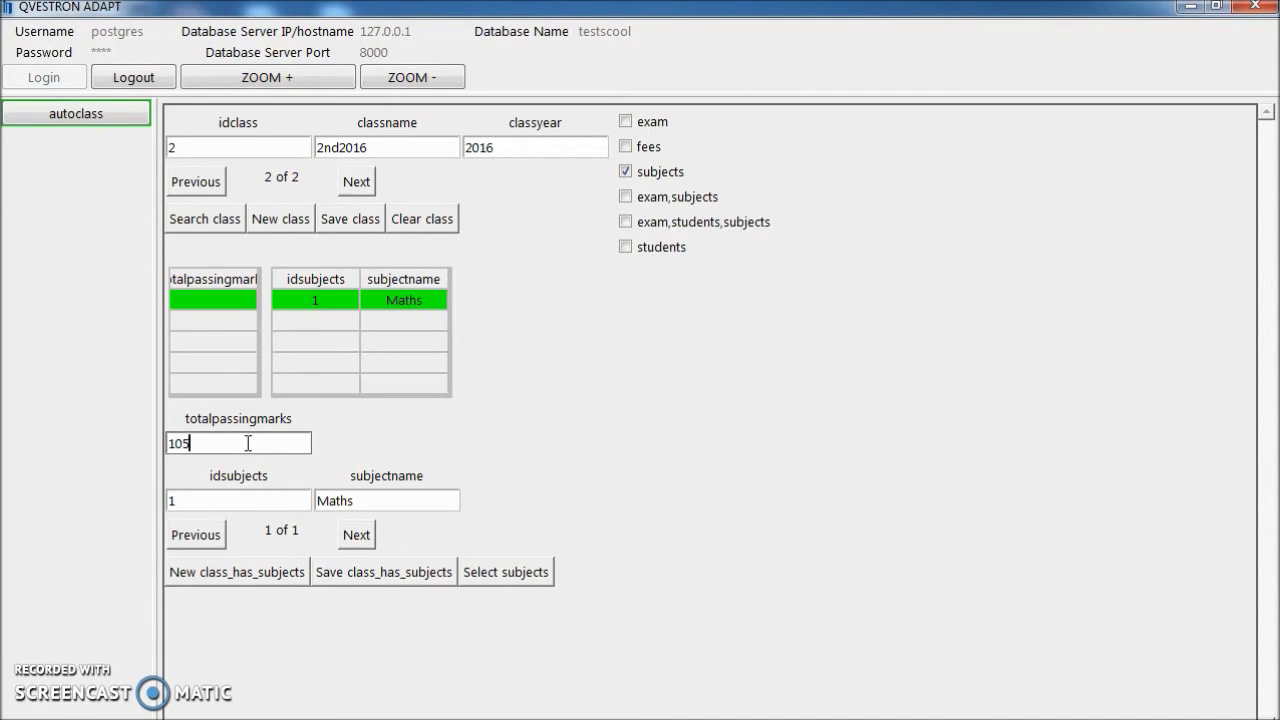
left_click(350, 574)
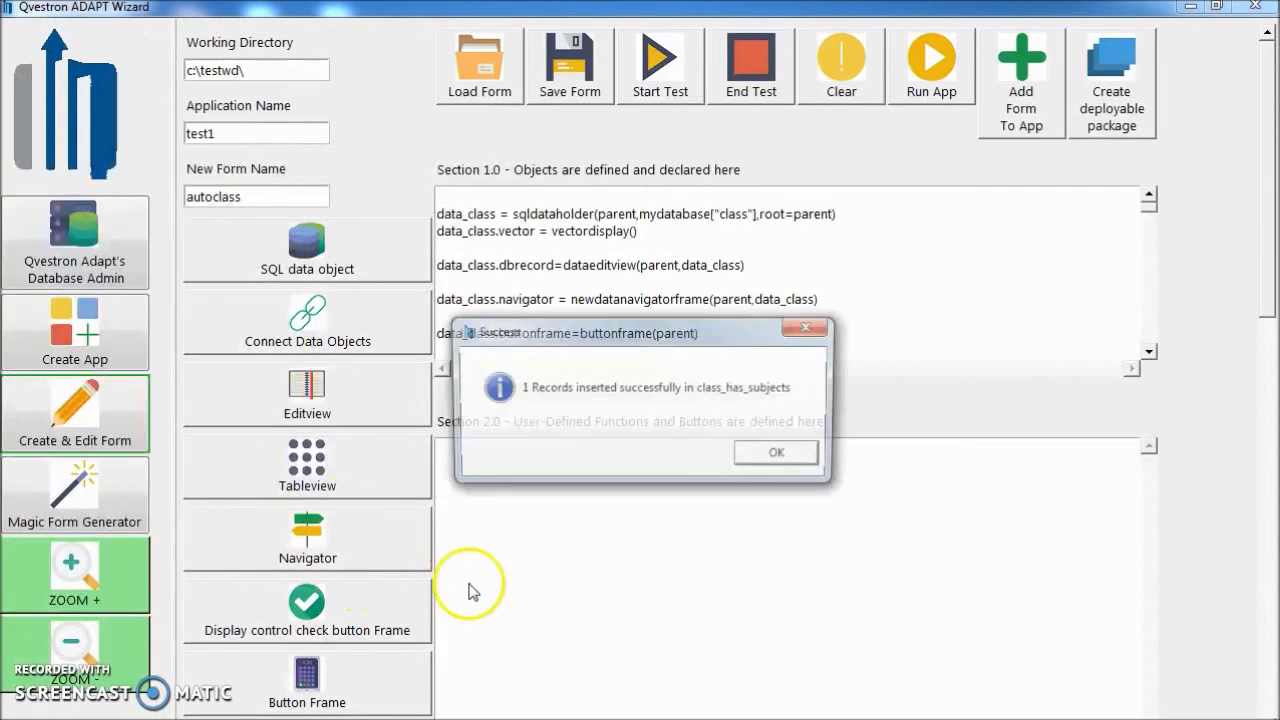
left_click(785, 455)
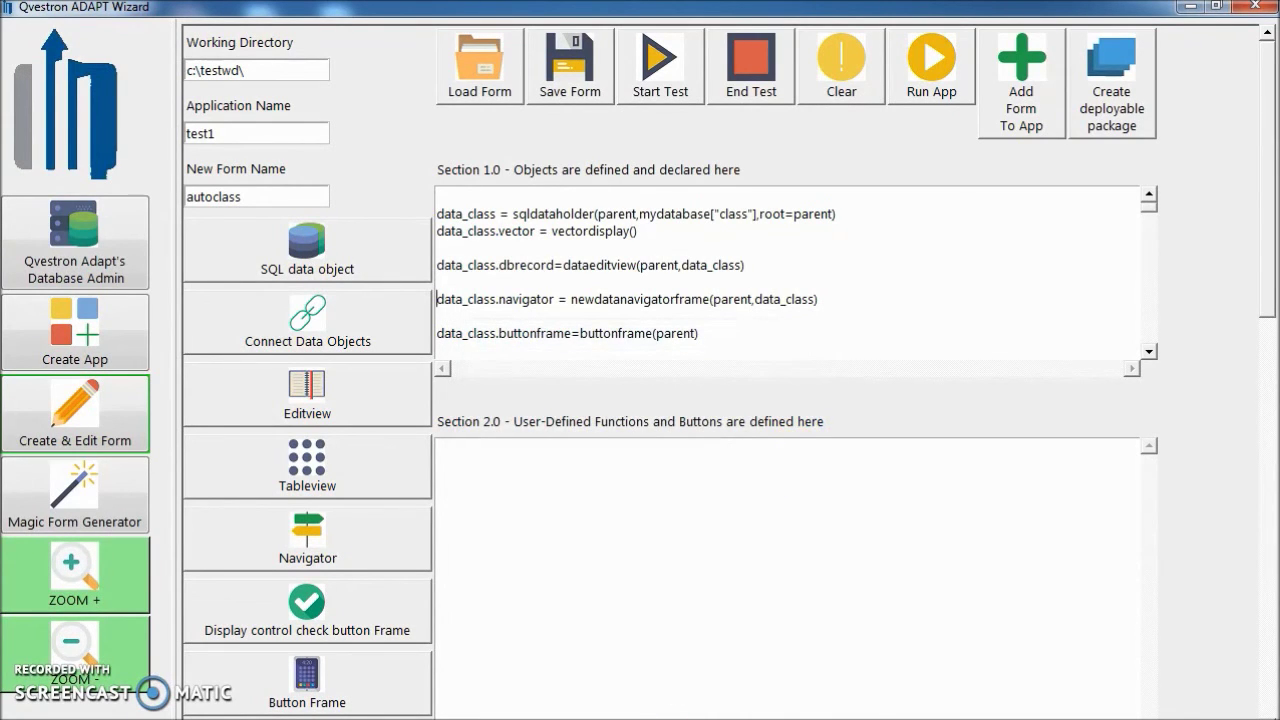
mouse_move(640, 715)
left_click(757, 671)
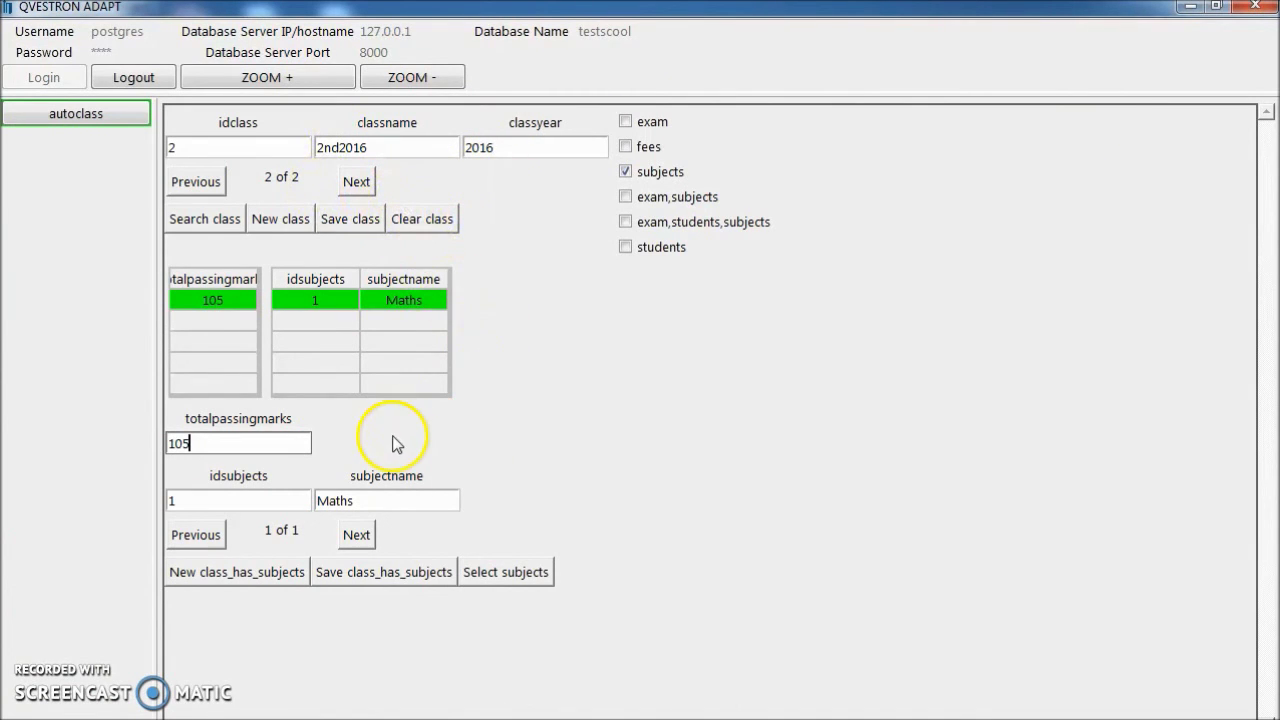
Link Science with 120 total passing marks to 2nd2016, then return to class 1st2016.
left_click(249, 572)
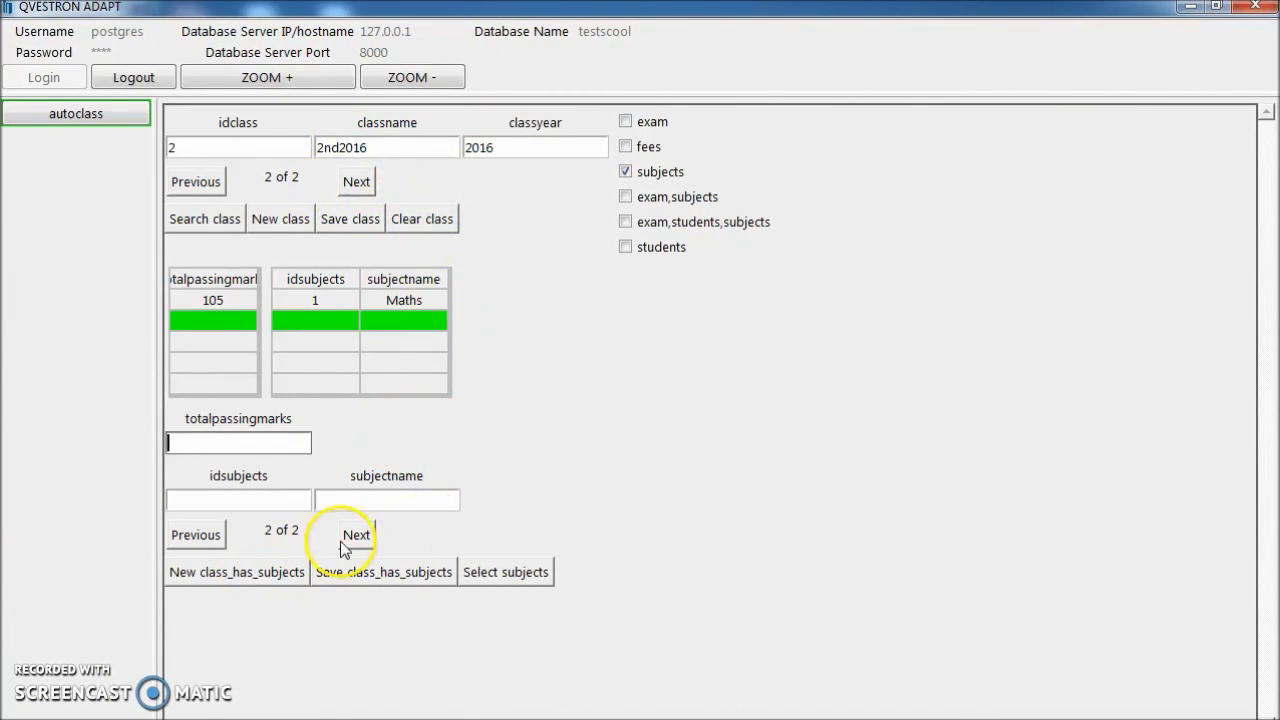
left_click(373, 497)
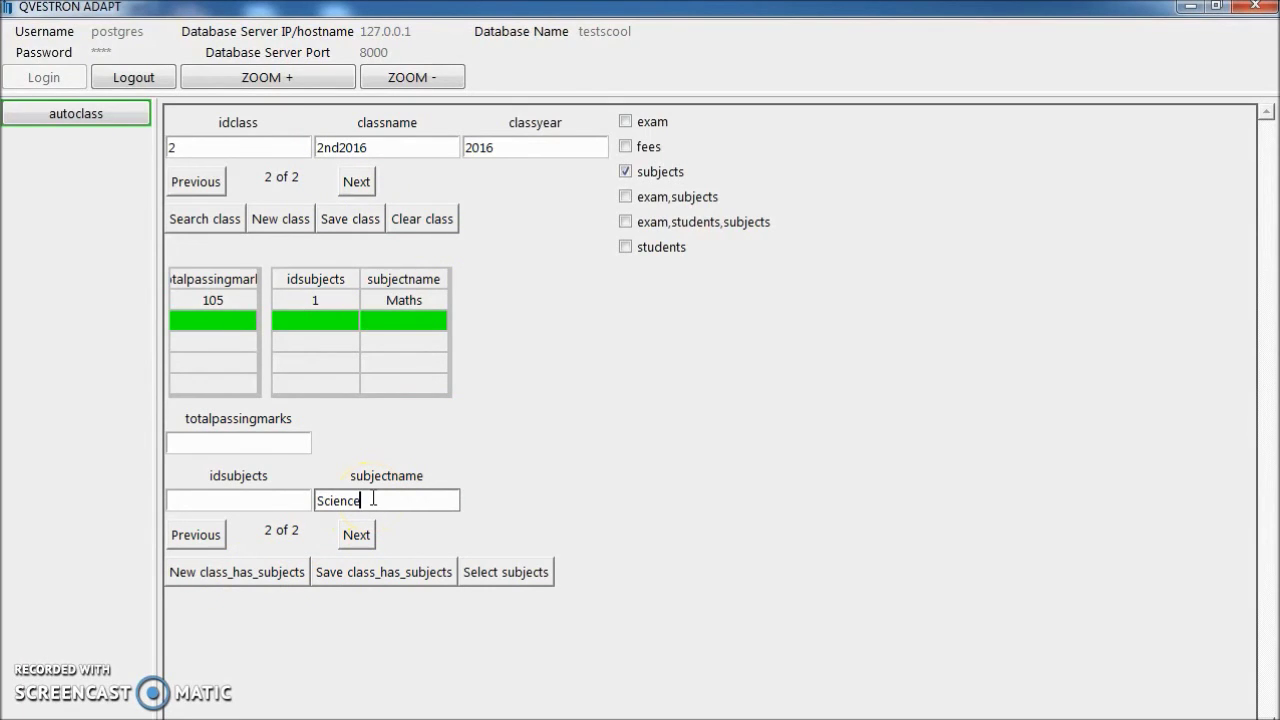
left_click(251, 447)
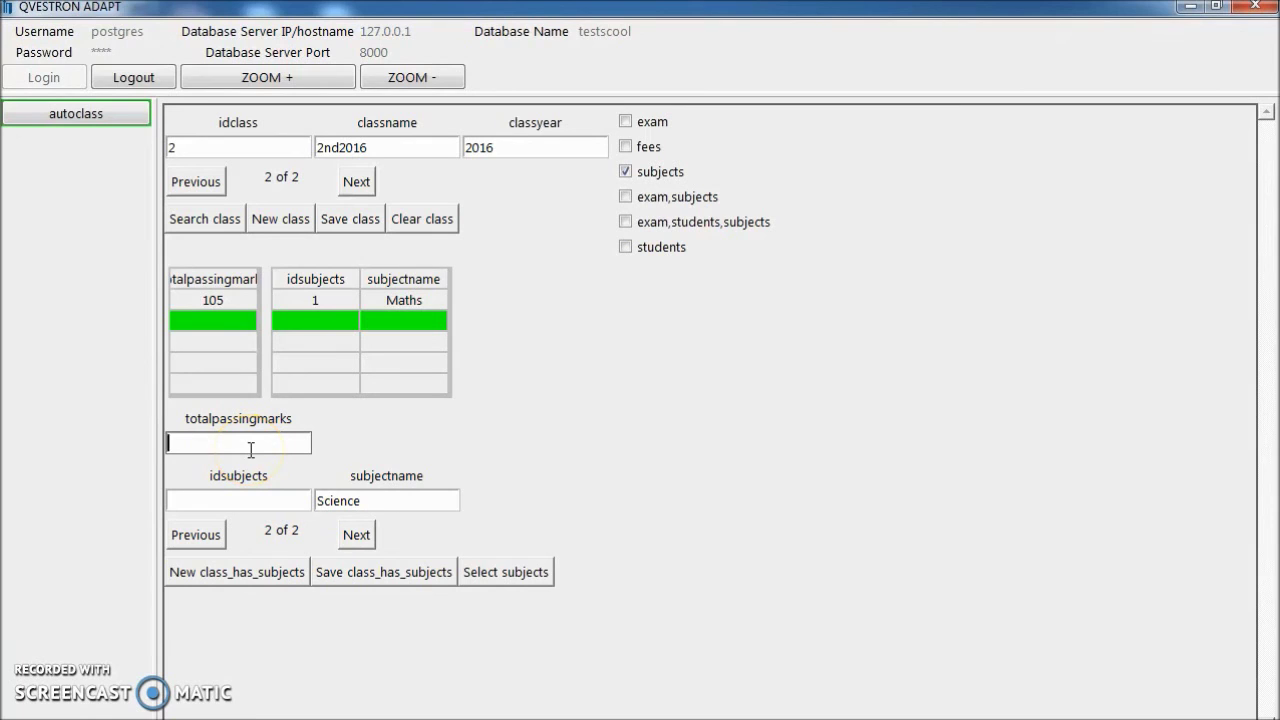
left_click(388, 574)
left_click(778, 468)
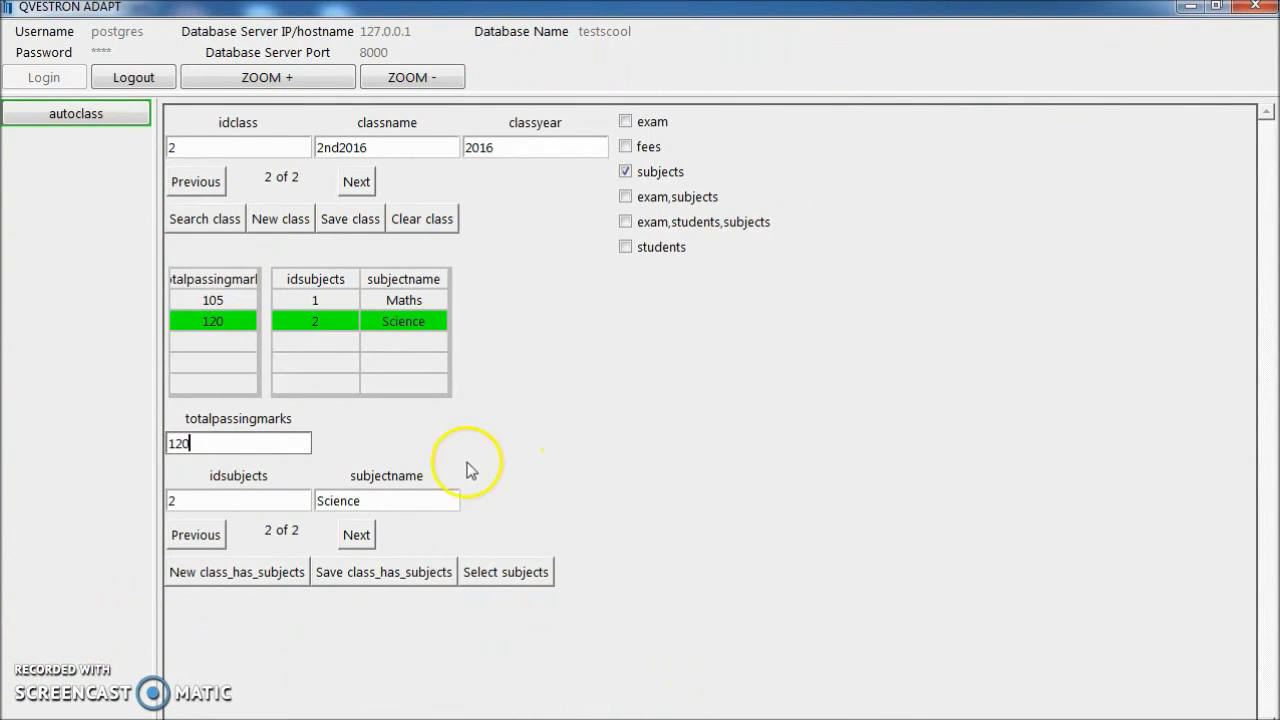
left_click(710, 665)
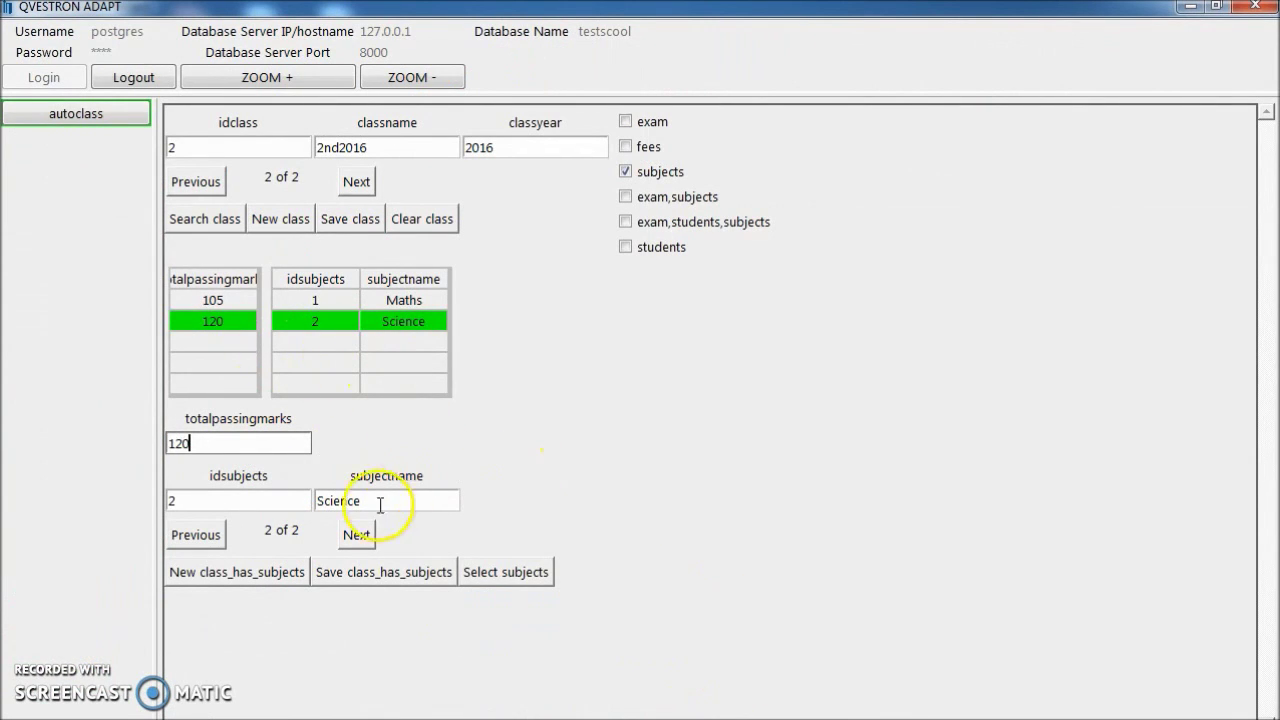
left_click(205, 185)
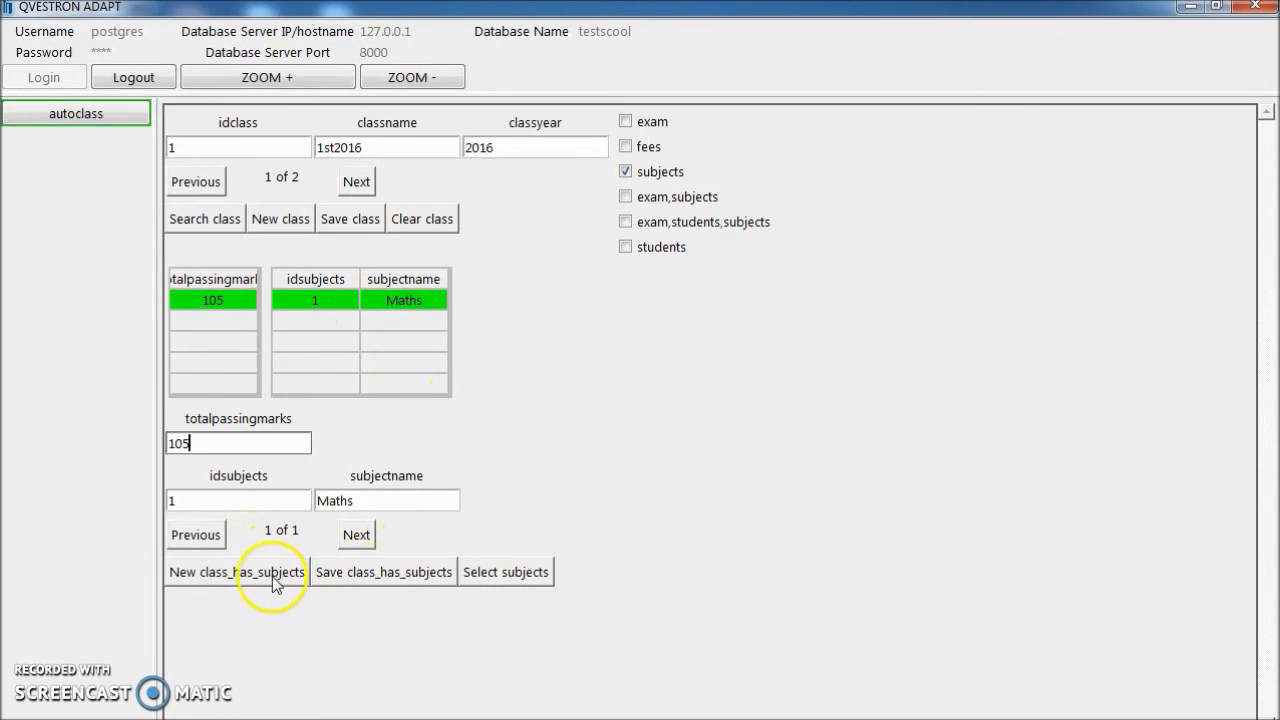
Pick Science from the subject search list as the new subject for class 1st2016.
left_click(520, 572)
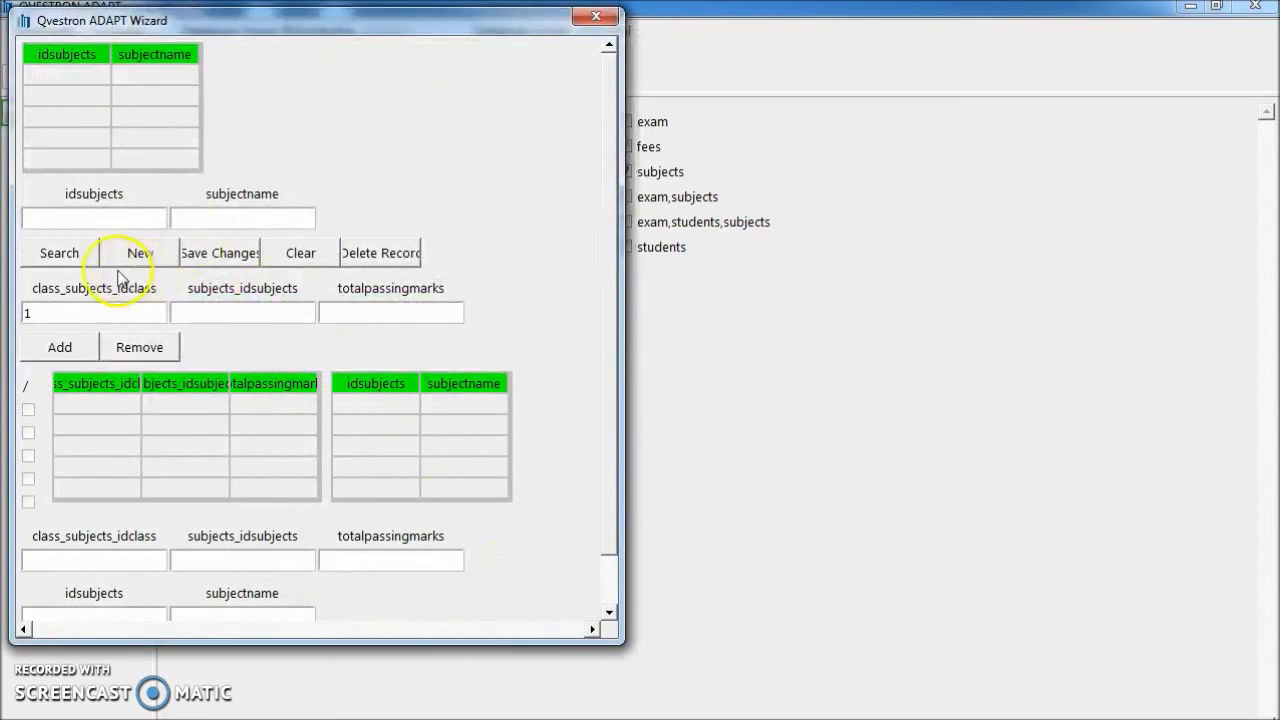
left_click(80, 255)
left_click(167, 101)
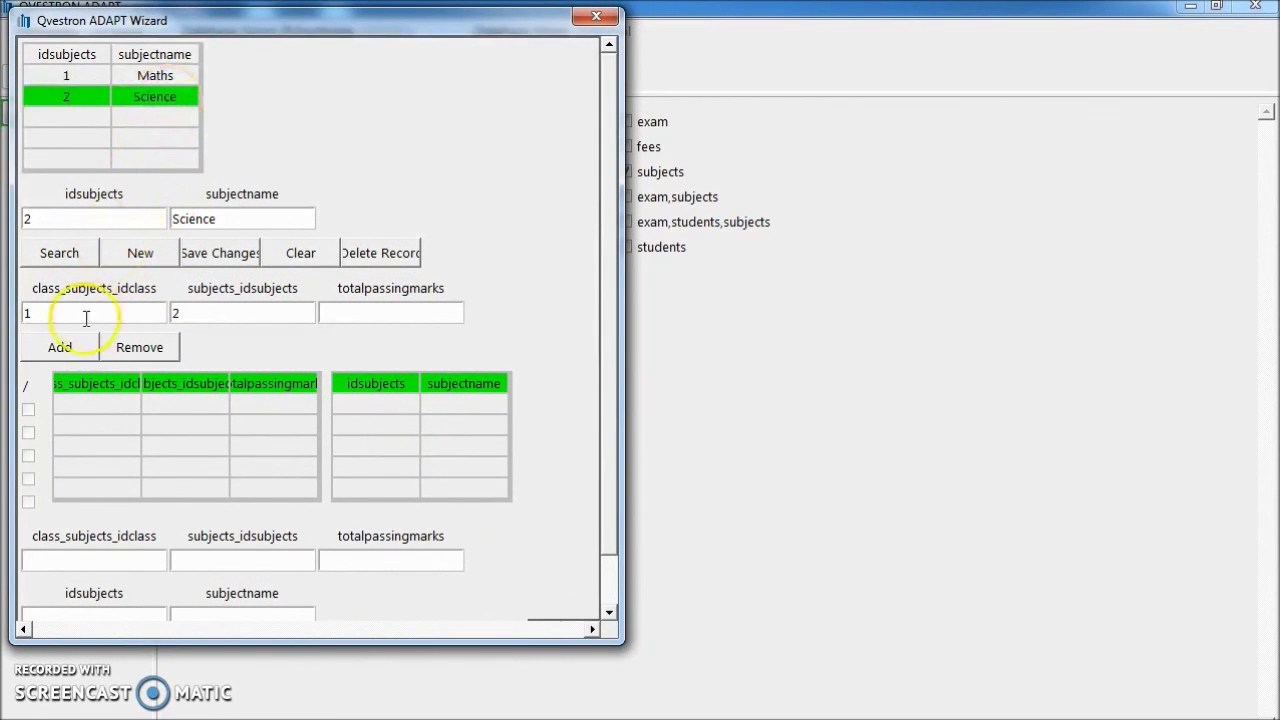
left_click(62, 346)
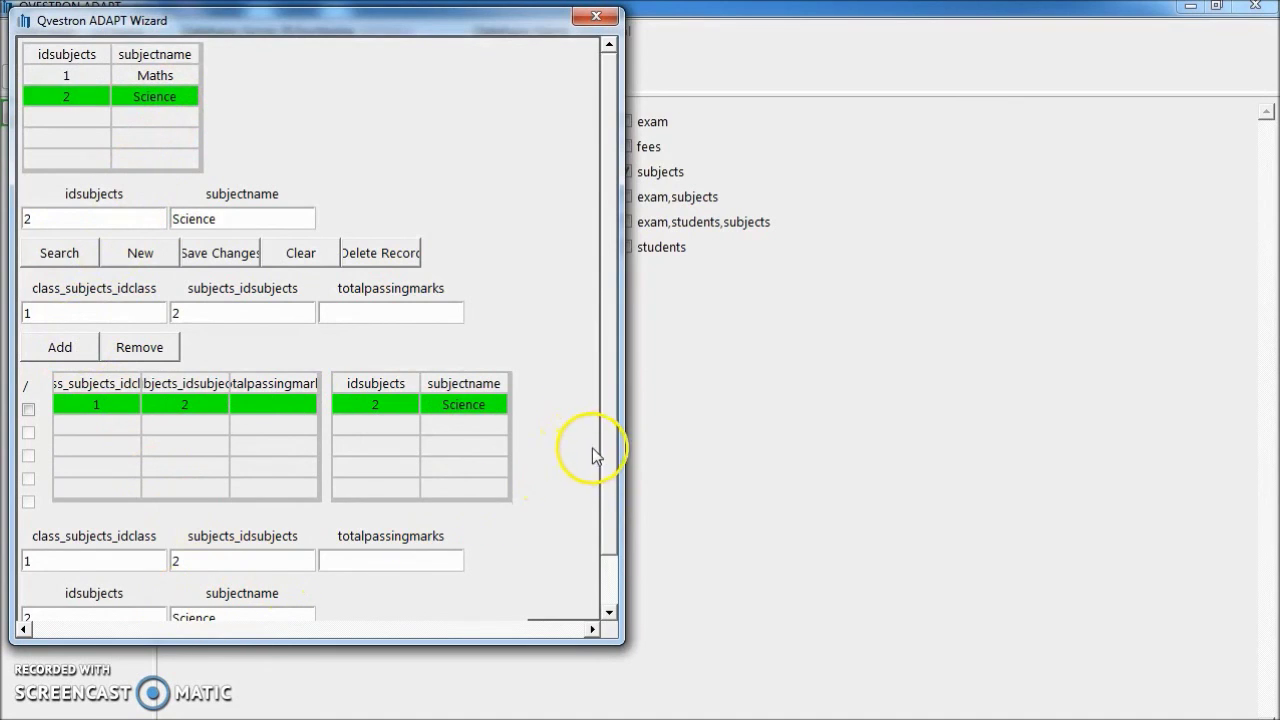
left_click_drag(603, 500, 605, 585)
left_click(243, 605)
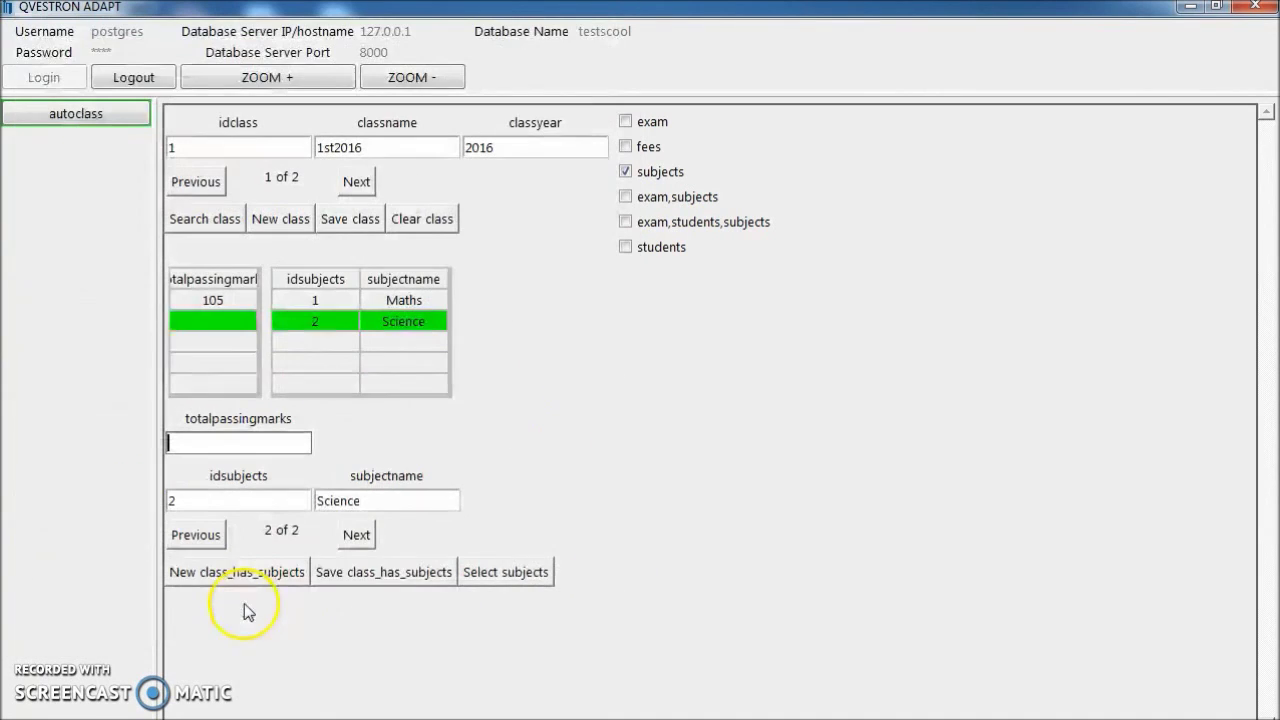
Enter 130 total passing marks and save the Science link for 1st2016.
left_click(256, 441)
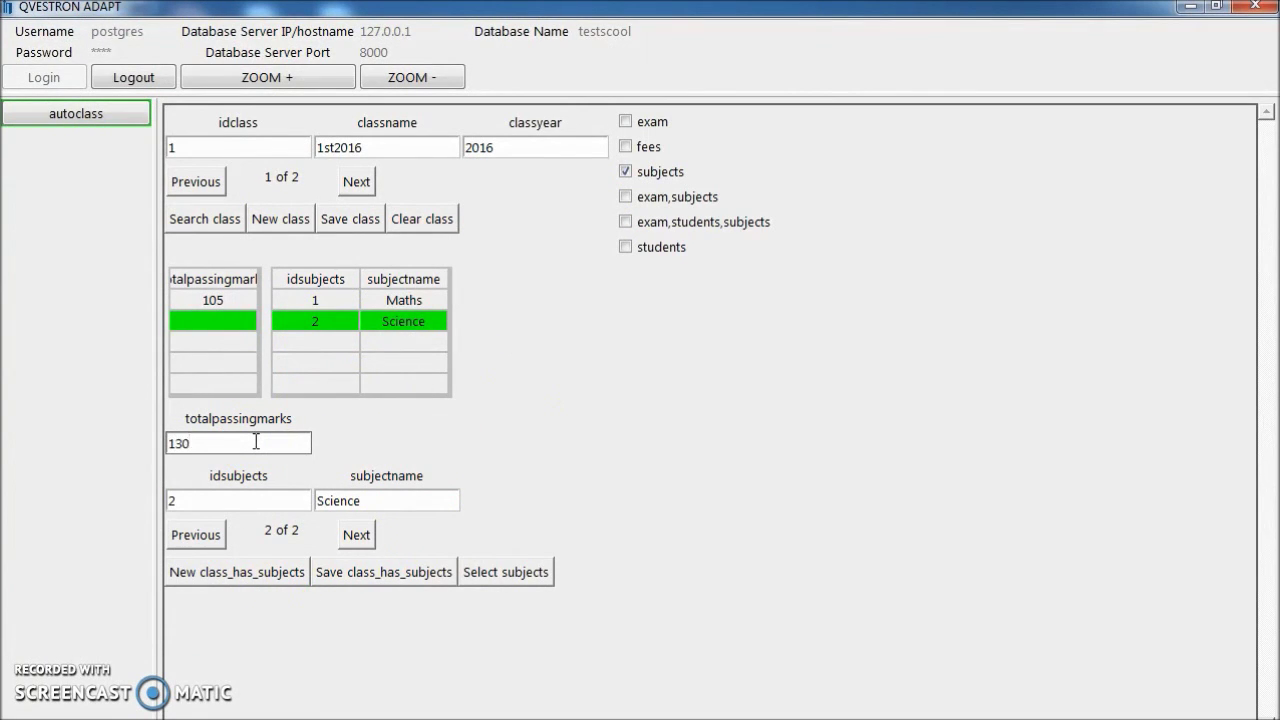
left_click(362, 572)
left_click(376, 574)
left_click(762, 452)
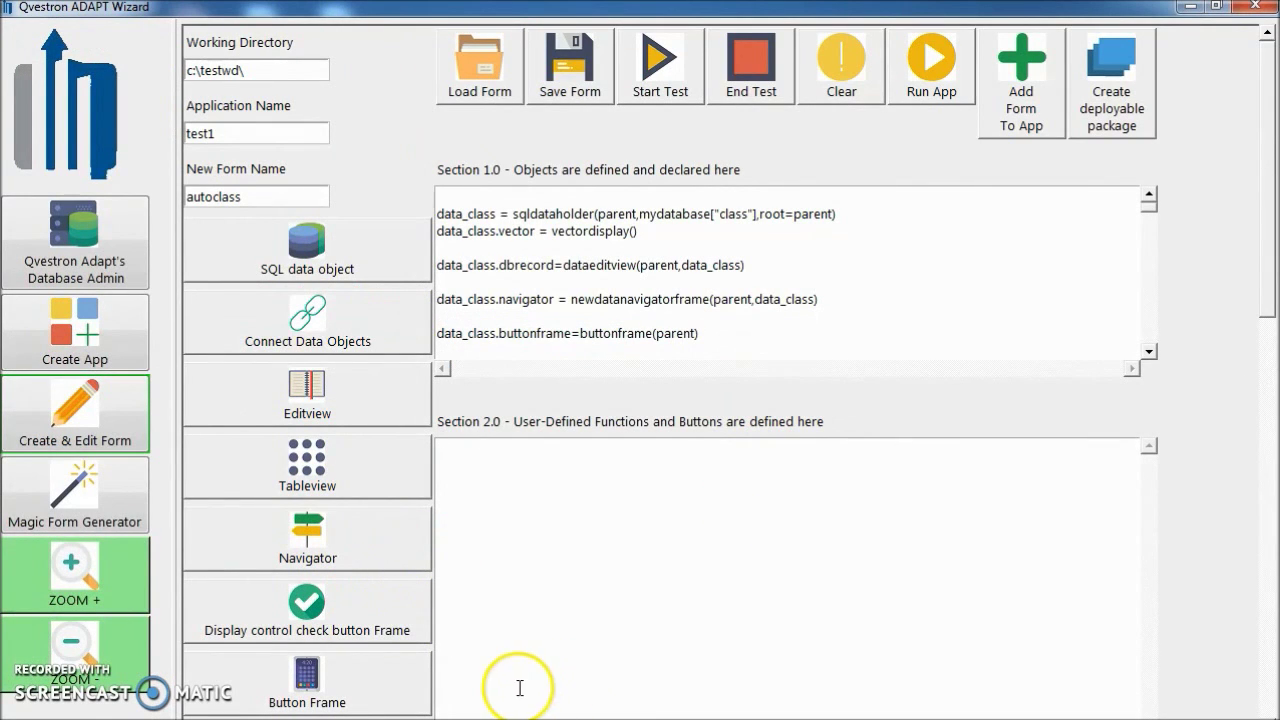
left_click(792, 672)
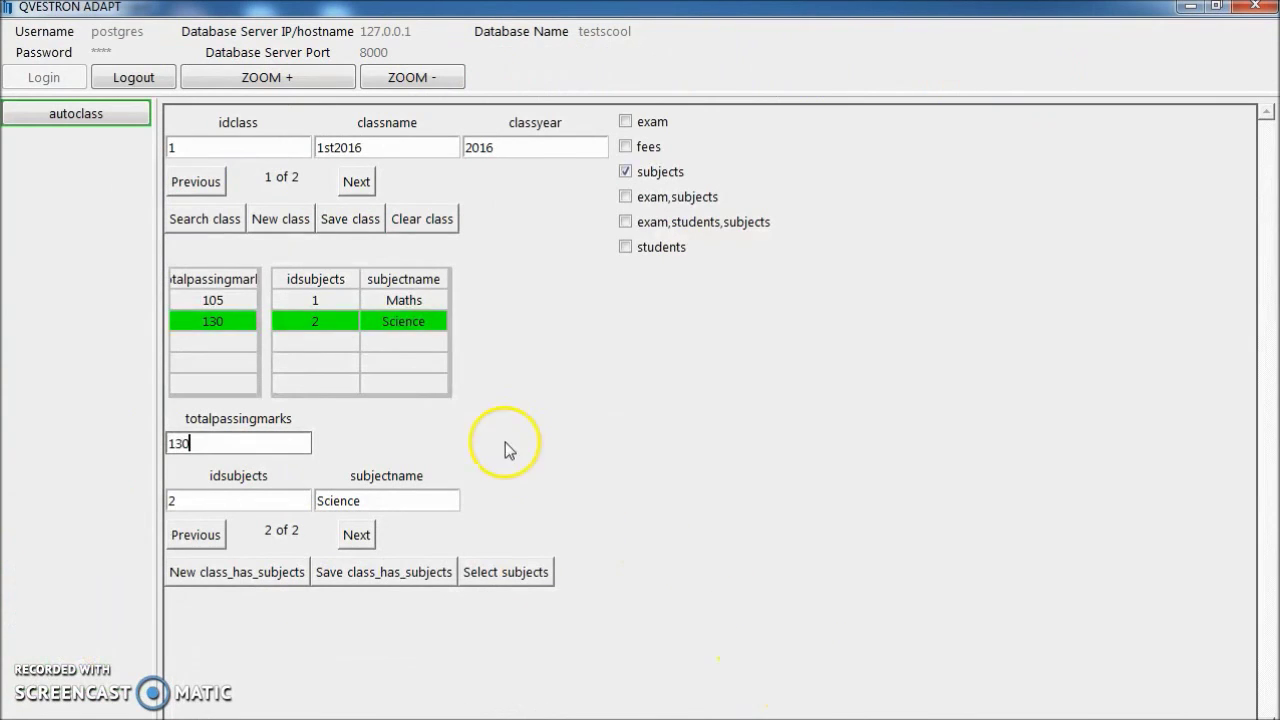
left_click(358, 183)
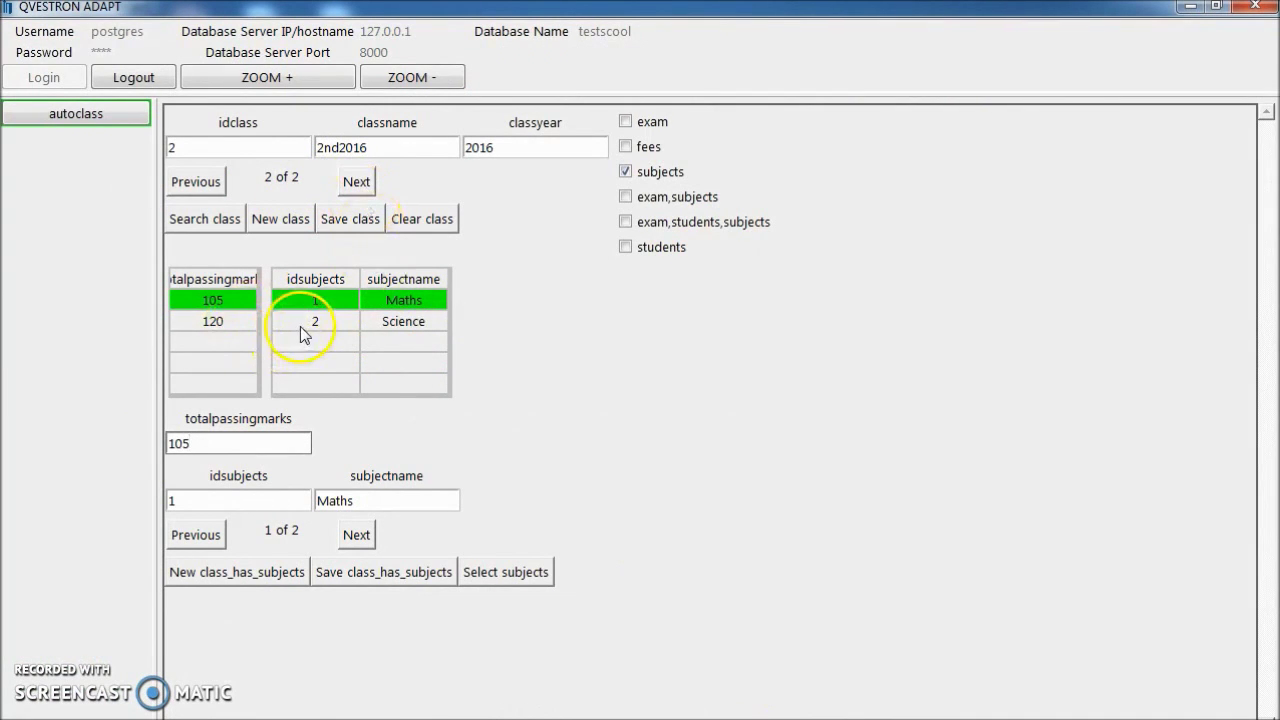
left_click(305, 322)
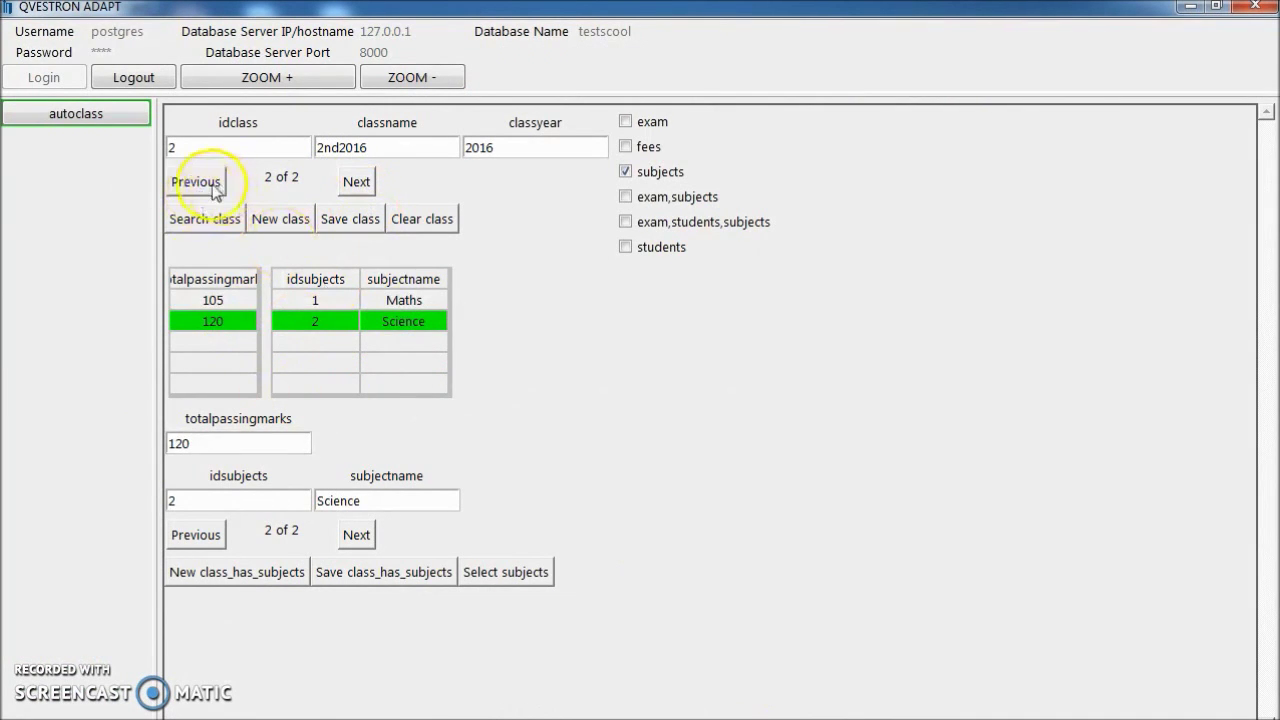
left_click(195, 183)
left_click(286, 322)
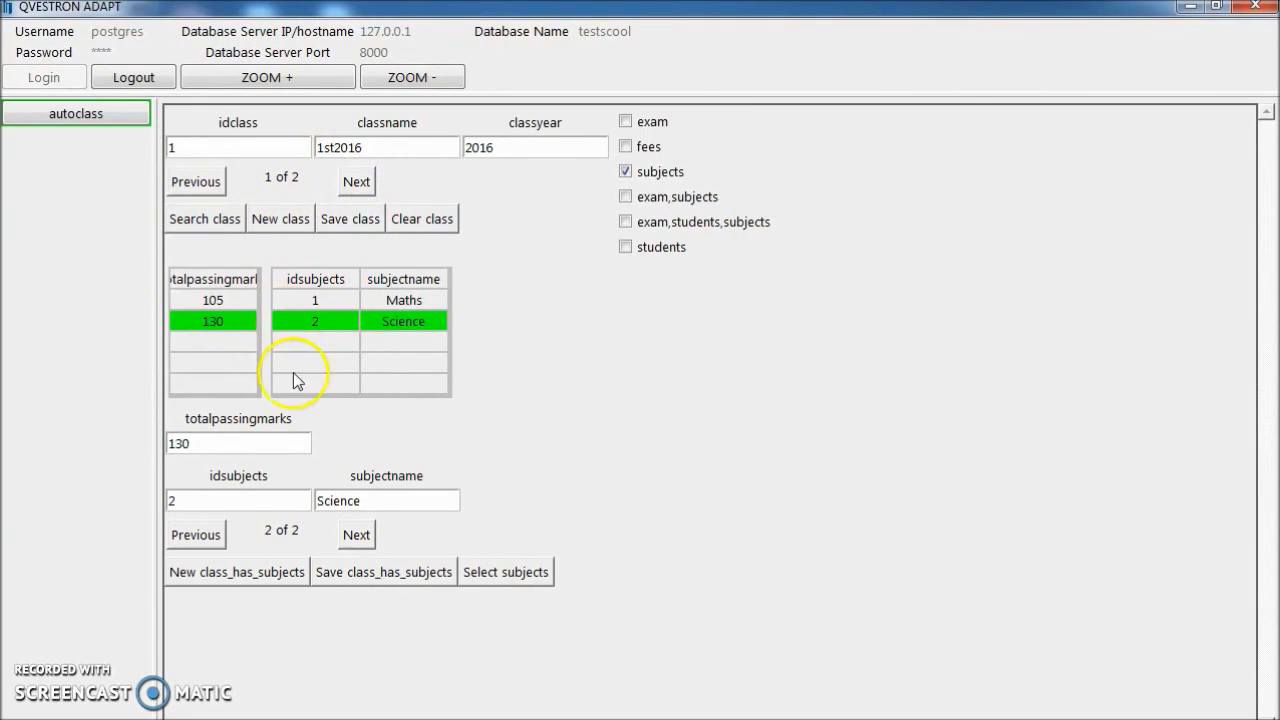